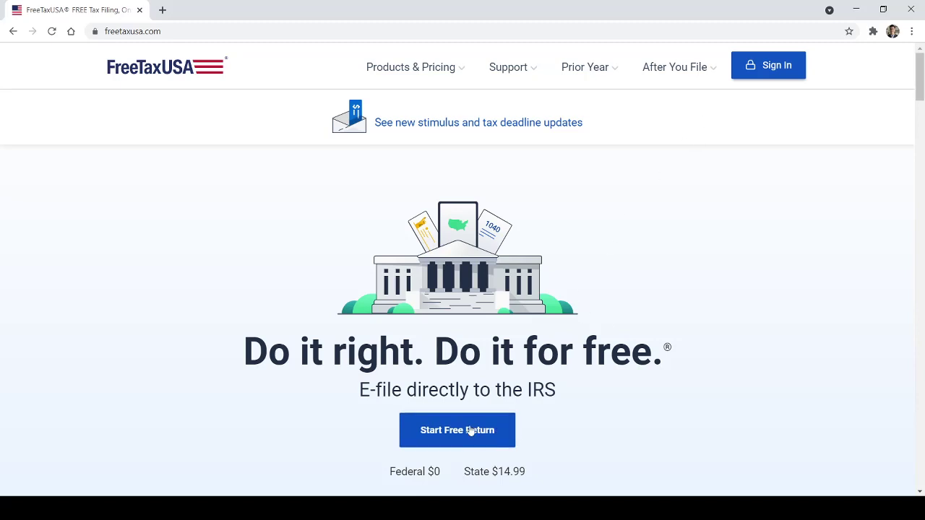
- Start a free 2020 return and choose Create New Account as a new user
click(481, 437)
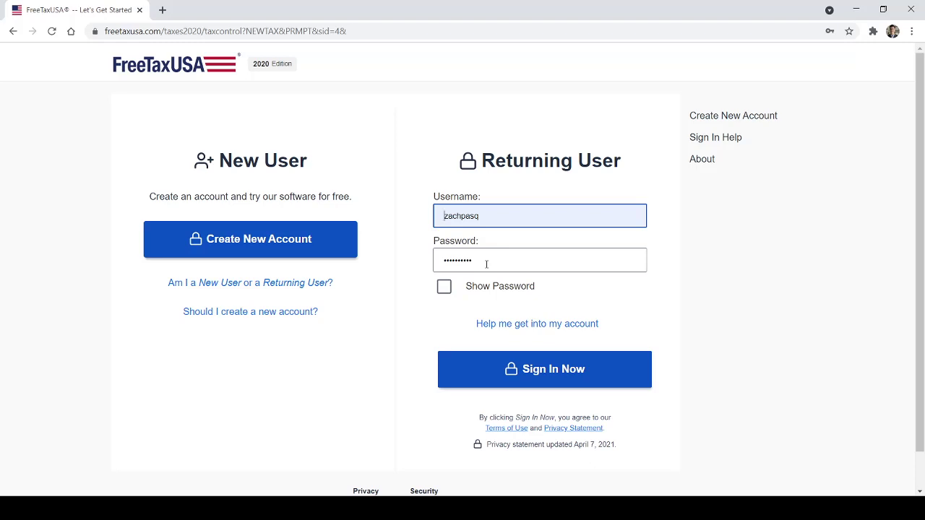
click(308, 243)
- Enter the account email address and paste the same address into Confirm Email Address
click(310, 240)
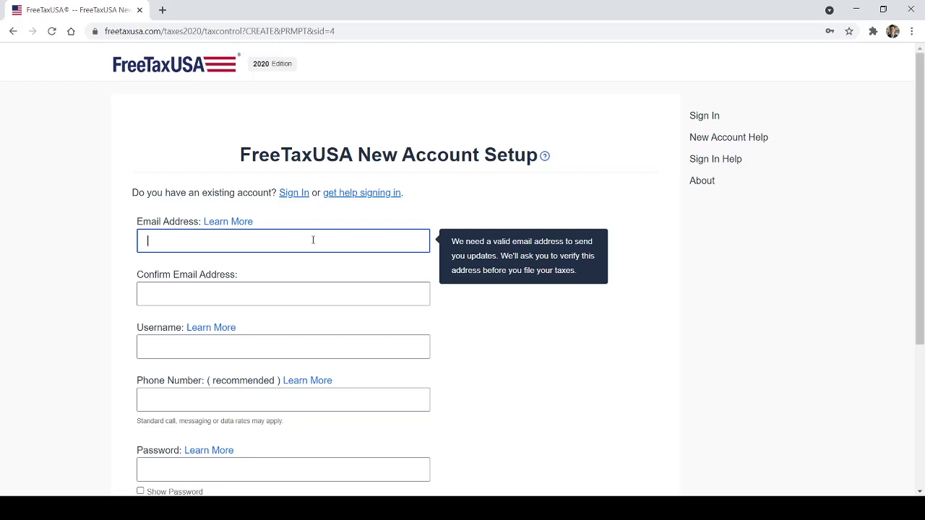
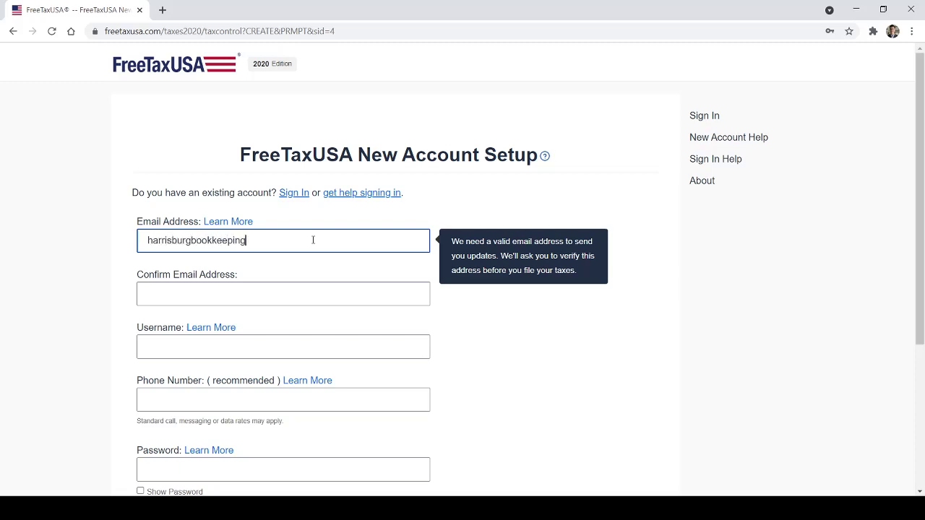
click(305, 292)
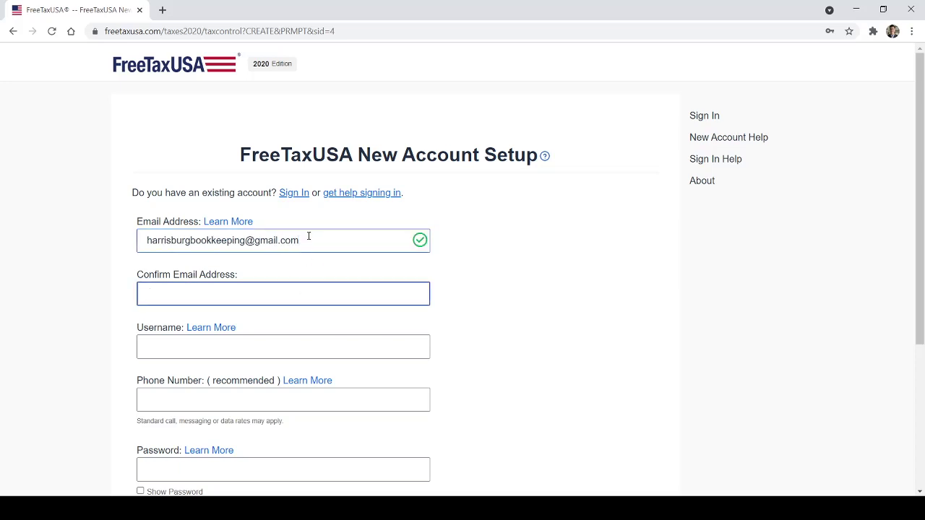
drag(308, 236, 87, 246)
key(ctrl+c)
click(186, 292)
key(ctrl+v)
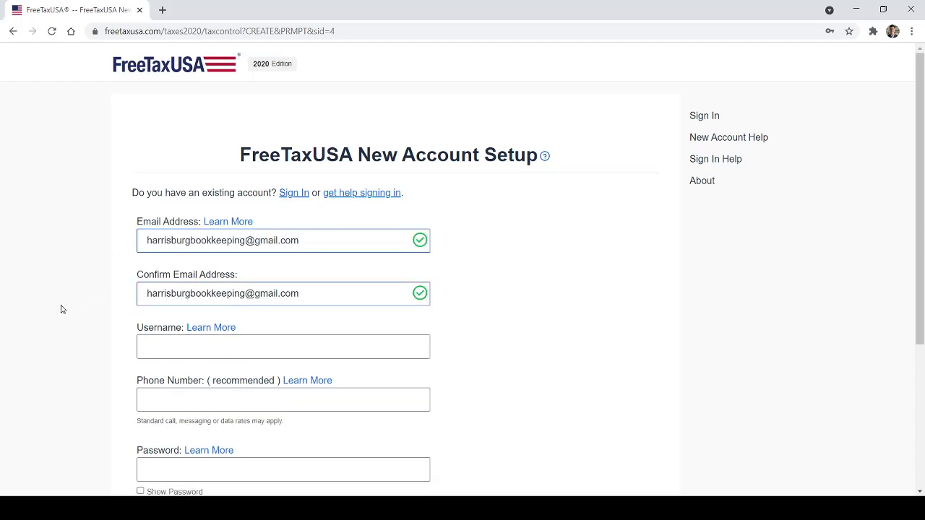
- Enter a username and the phone number, keeping 'Send me a text' verification
click(179, 344)
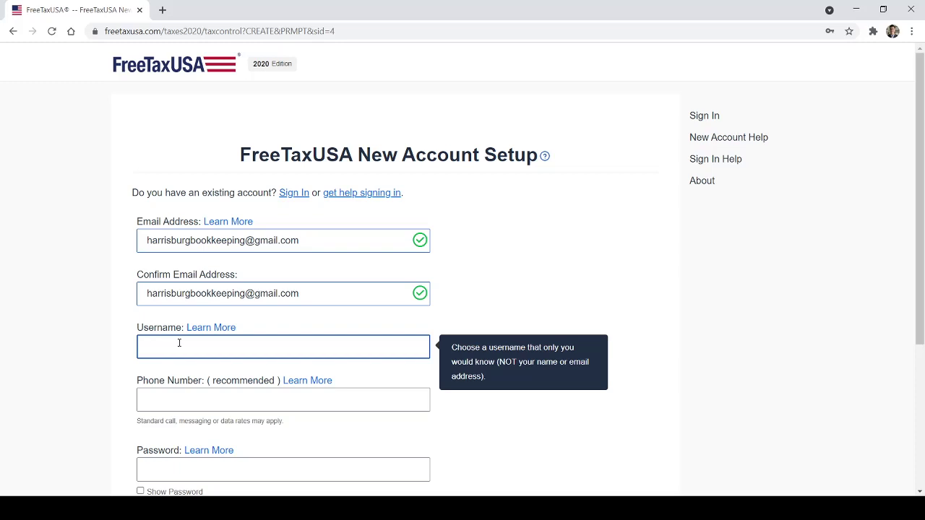
text(harrisburgBKP)
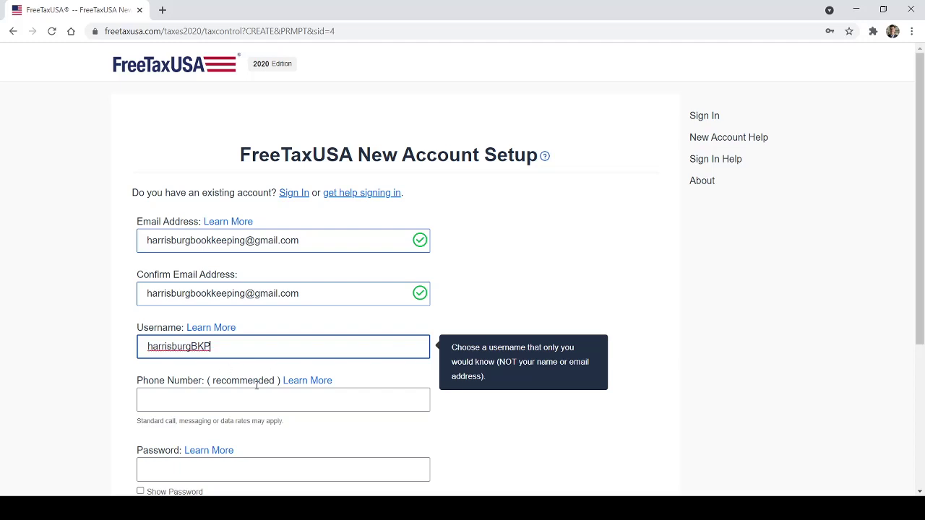
click(228, 415)
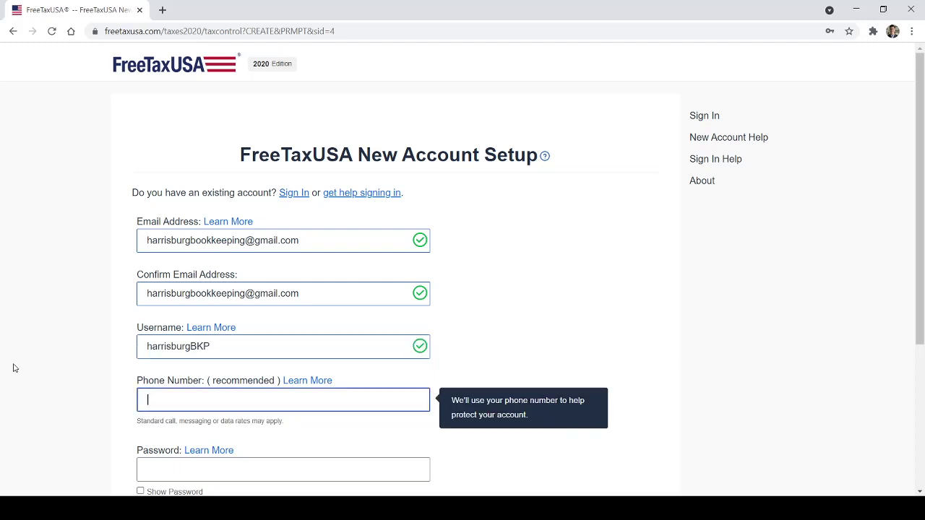
click(13, 368)
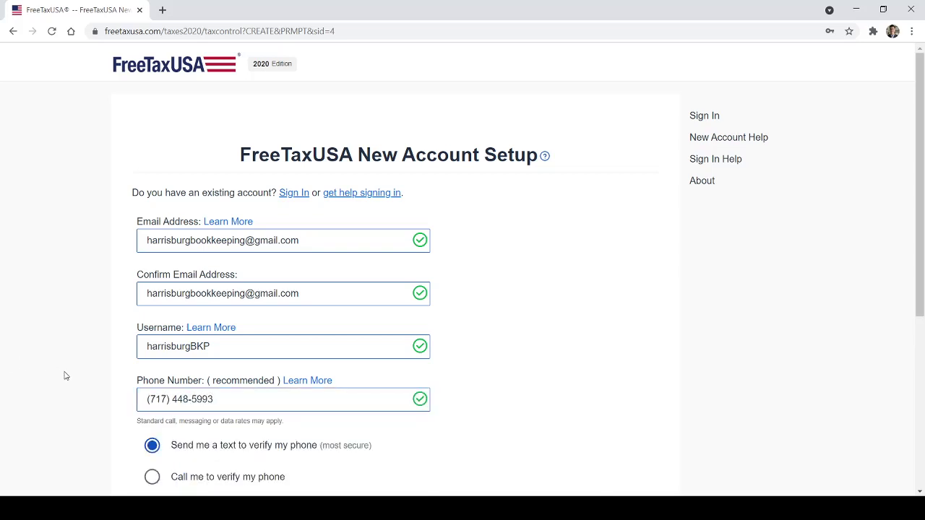
scroll(65, 376, down, 1)
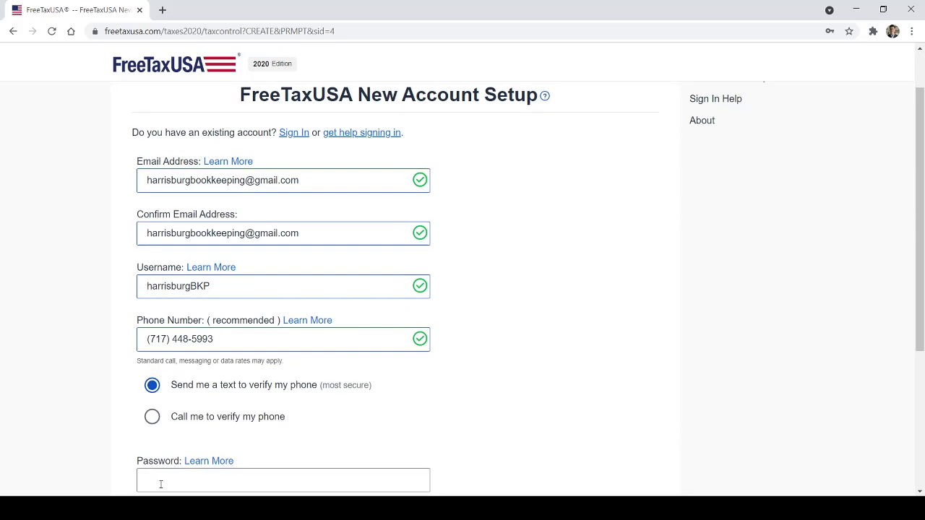
click(163, 484)
click(54, 396)
scroll(67, 383, down, 1)
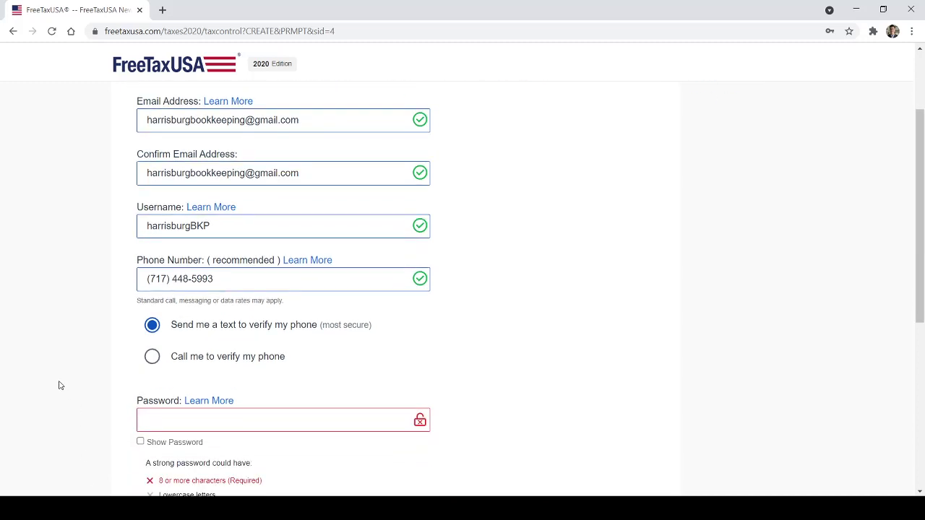
- Type a strong account password in the Password field
scroll(70, 400, up, 1)
scroll(70, 401, down, 1)
click(215, 418)
click(70, 417)
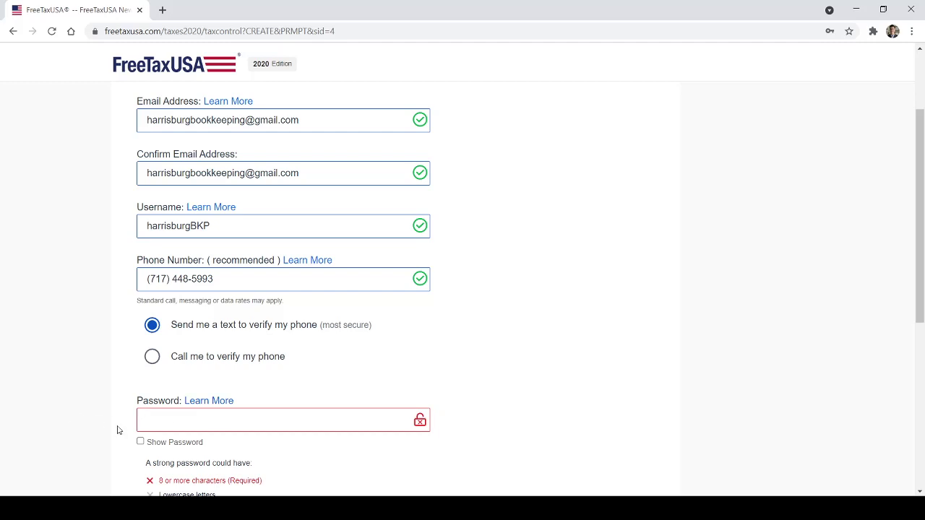
click(231, 422)
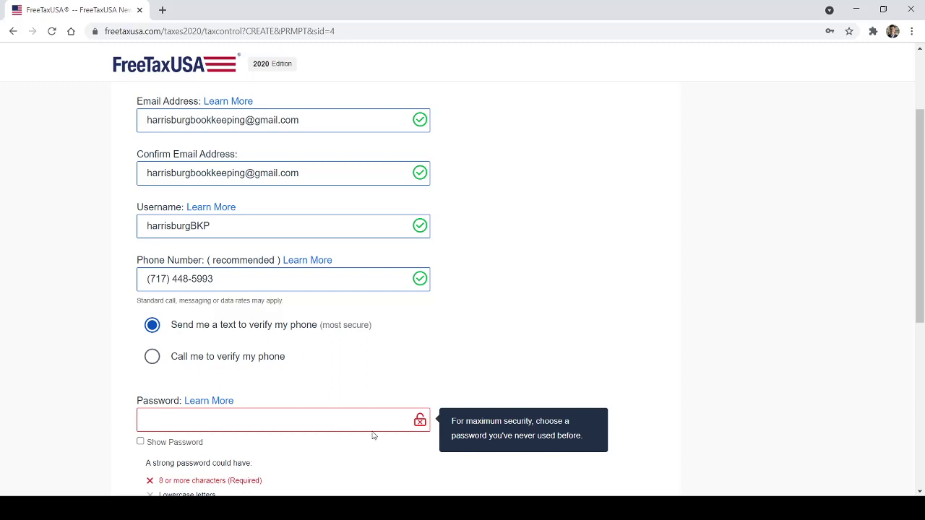
text(••••••••••)
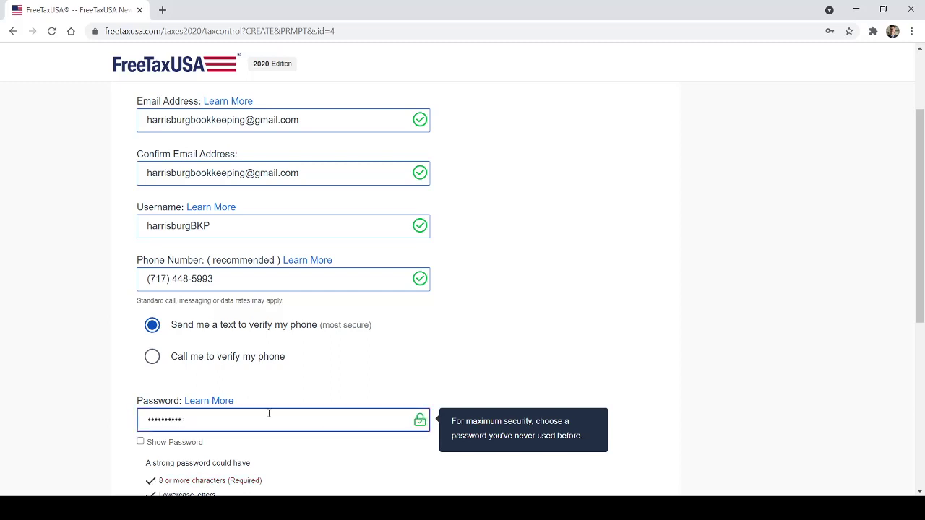
click(62, 421)
- Re-enter the password in Confirm Password and create the new account
scroll(62, 421, down, 2)
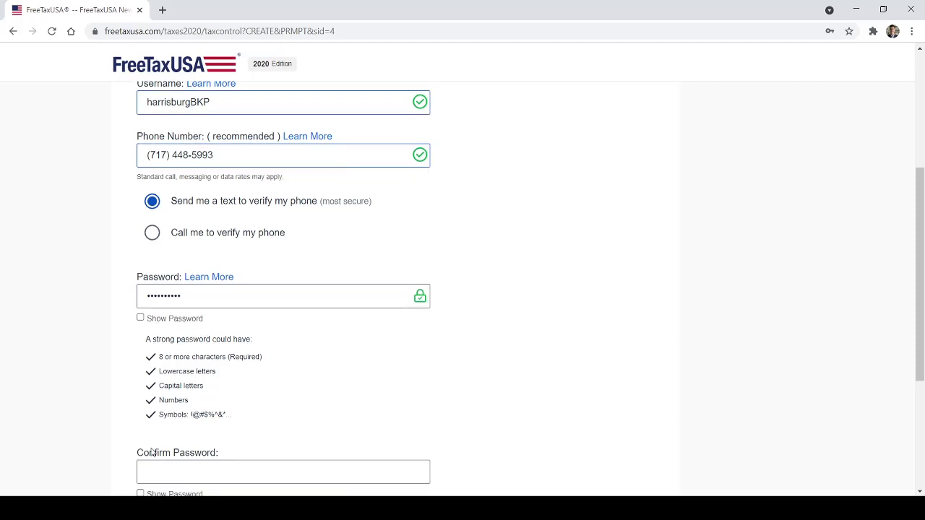
scroll(152, 453, down, 1)
click(196, 414)
text(•••••••••)
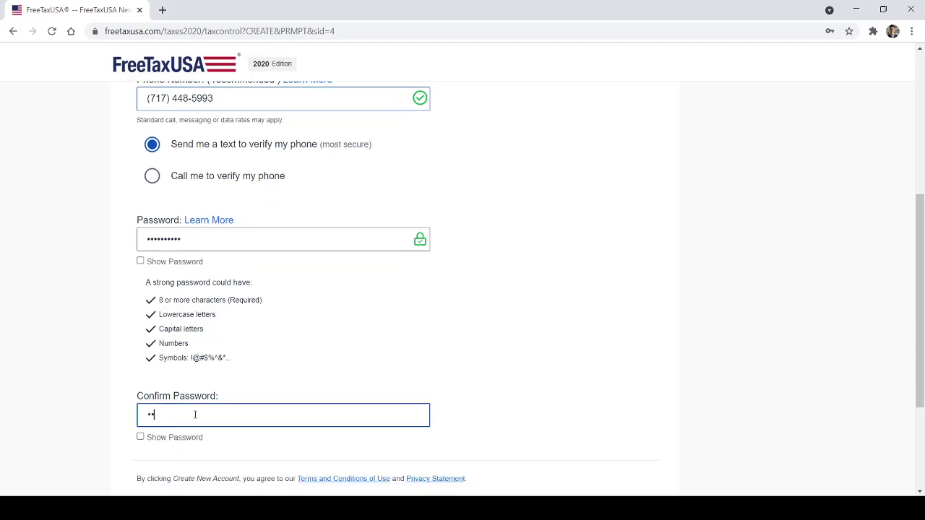
text(•)
click(62, 410)
scroll(62, 410, down, 1)
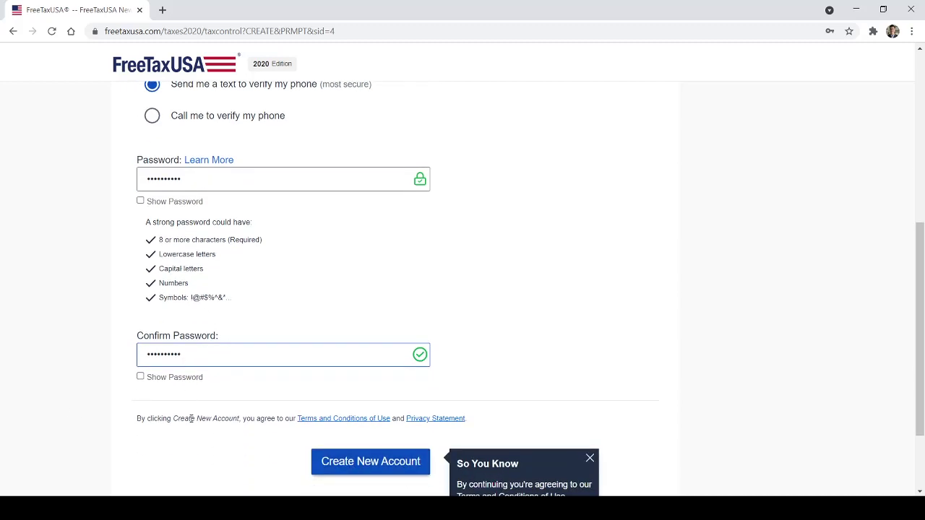
scroll(175, 450, down, 1)
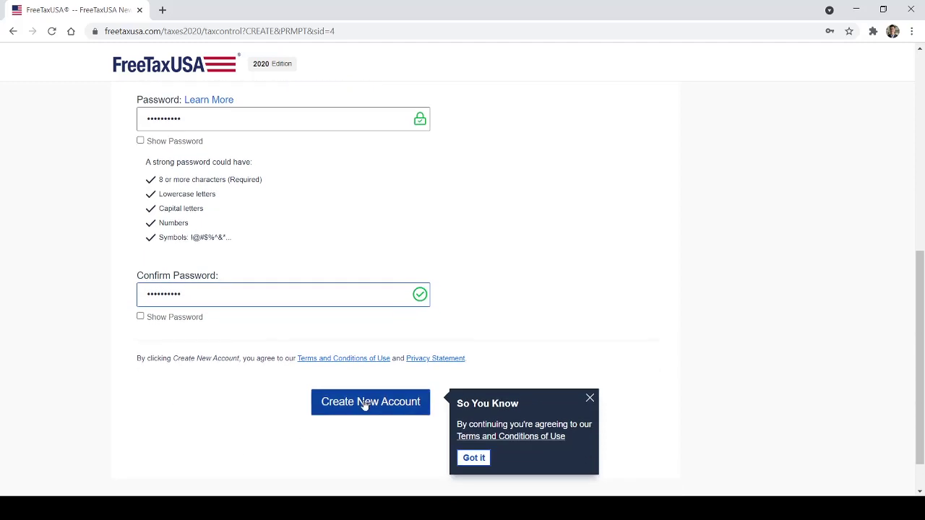
scroll(365, 406, up, 4)
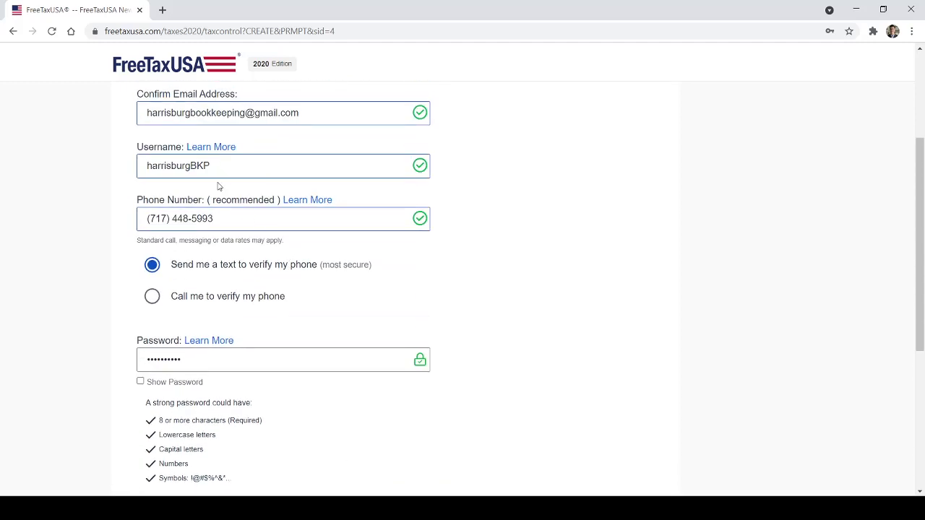
scroll(322, 384, down, 3)
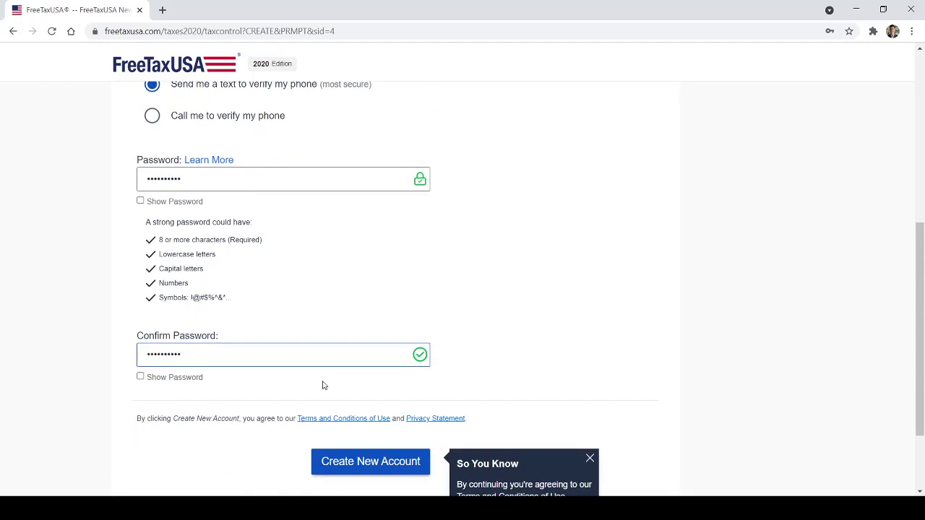
click(389, 464)
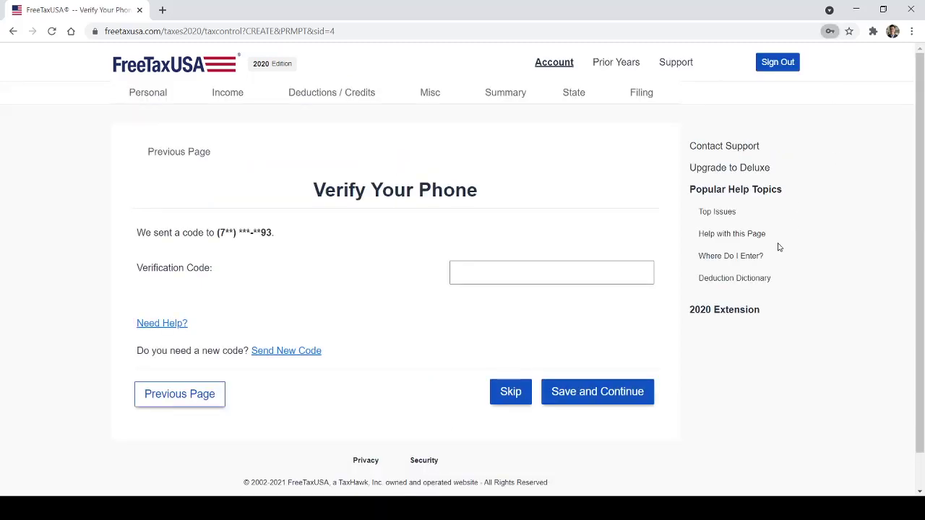
- Enter the verification code texted to the phone and save it
click(556, 268)
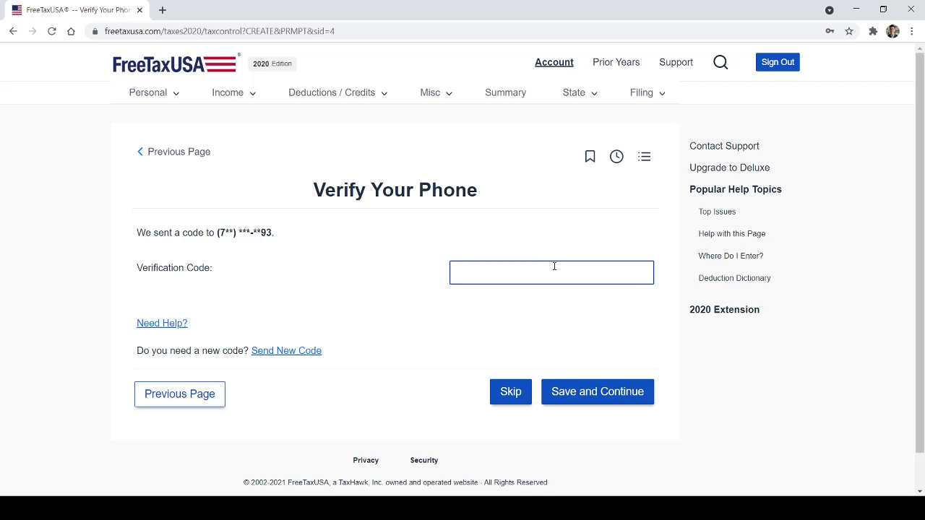
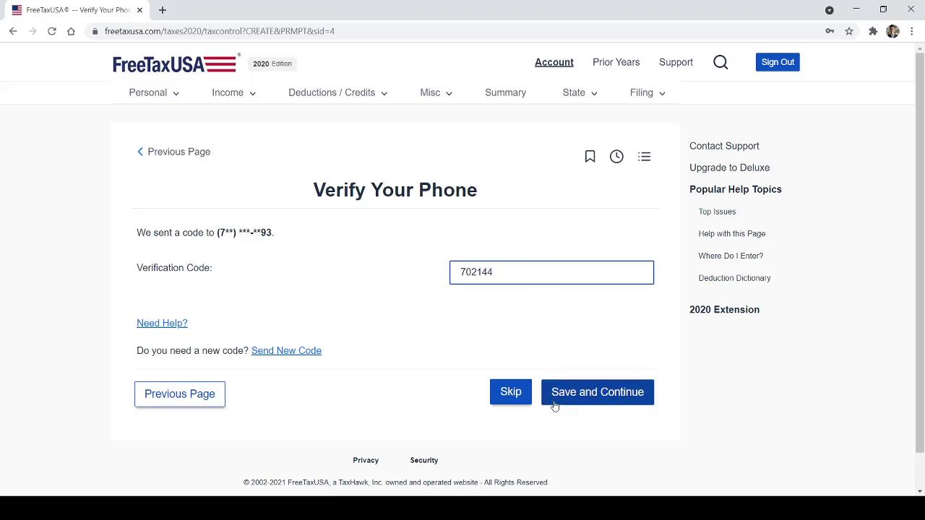
click(610, 402)
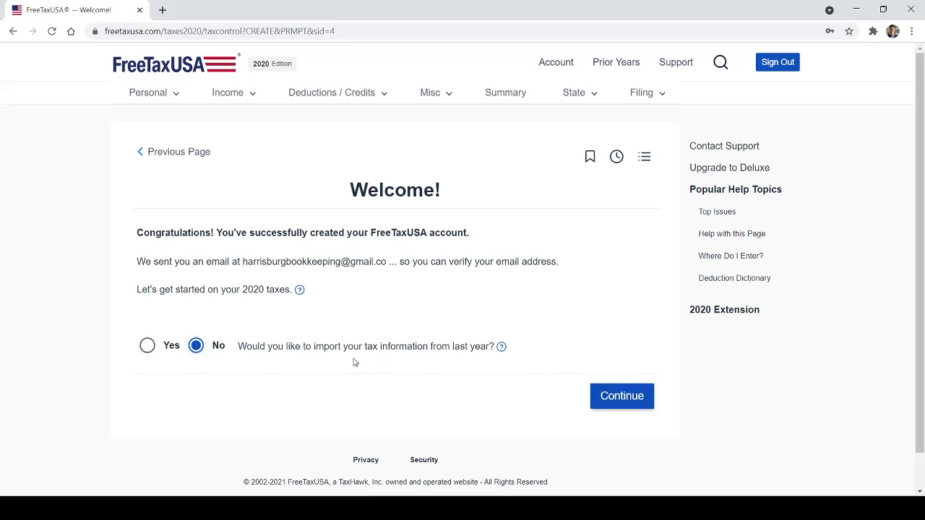
- Continue past the Welcome page and the Did You Know? tips page
click(625, 405)
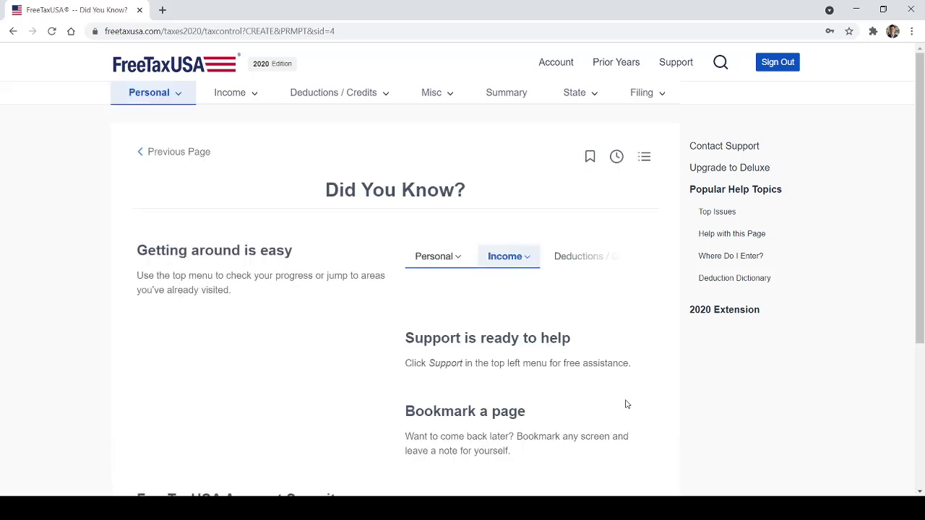
scroll(344, 332, down, 1)
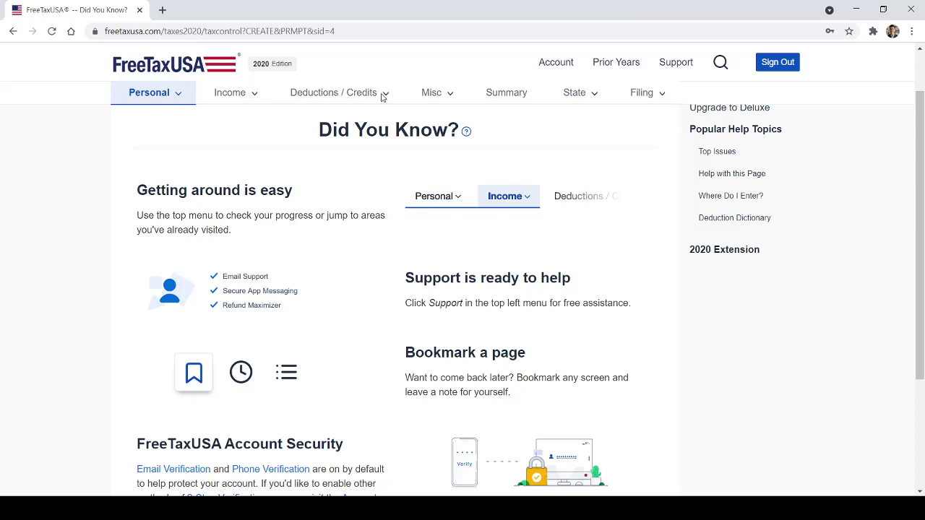
scroll(375, 352, down, 3)
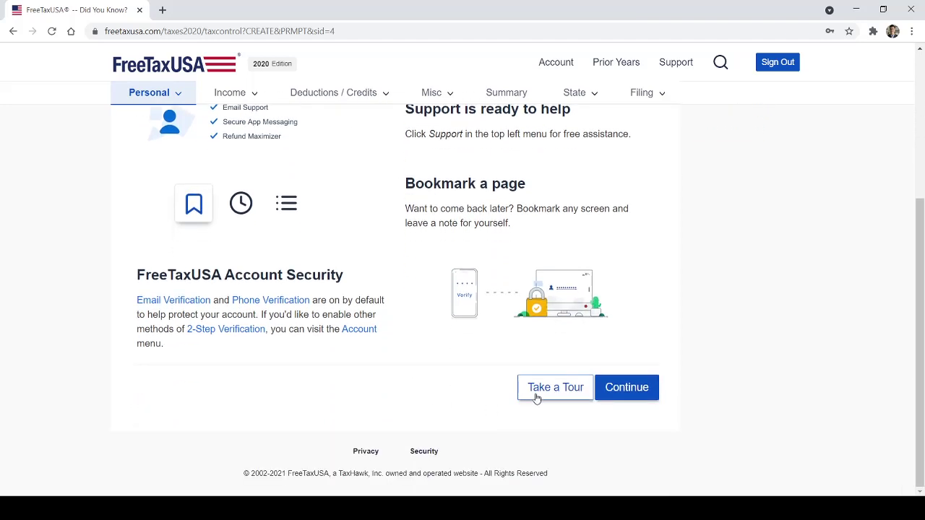
click(649, 381)
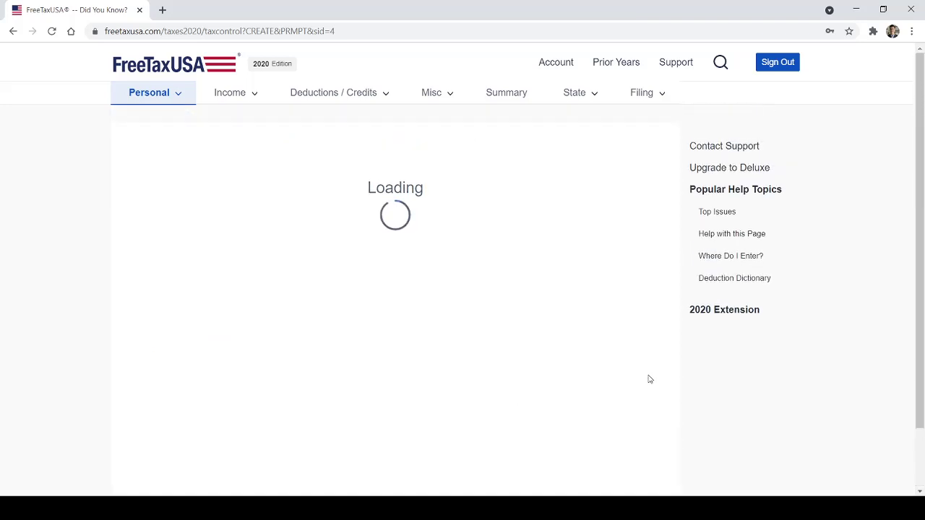
- Enter the taxpayer's first and last name
scroll(144, 274, down, 1)
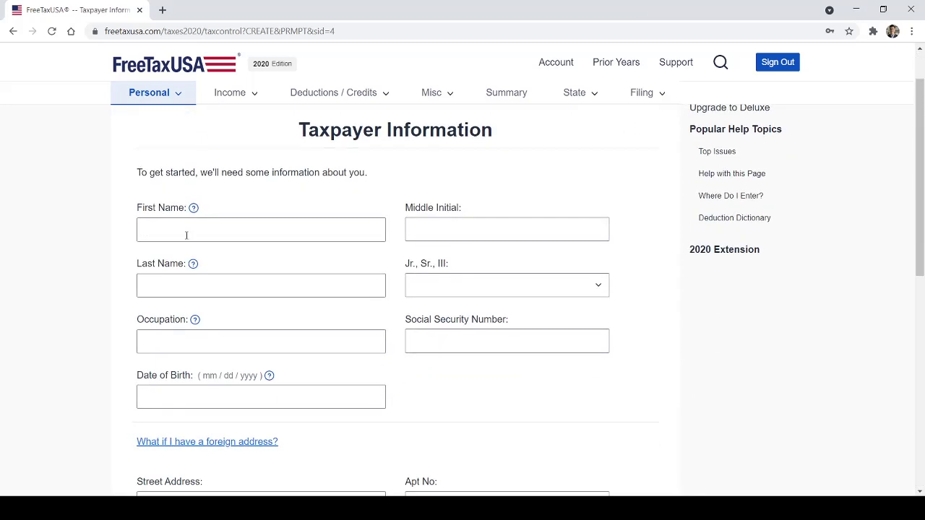
click(194, 225)
click(84, 230)
click(168, 232)
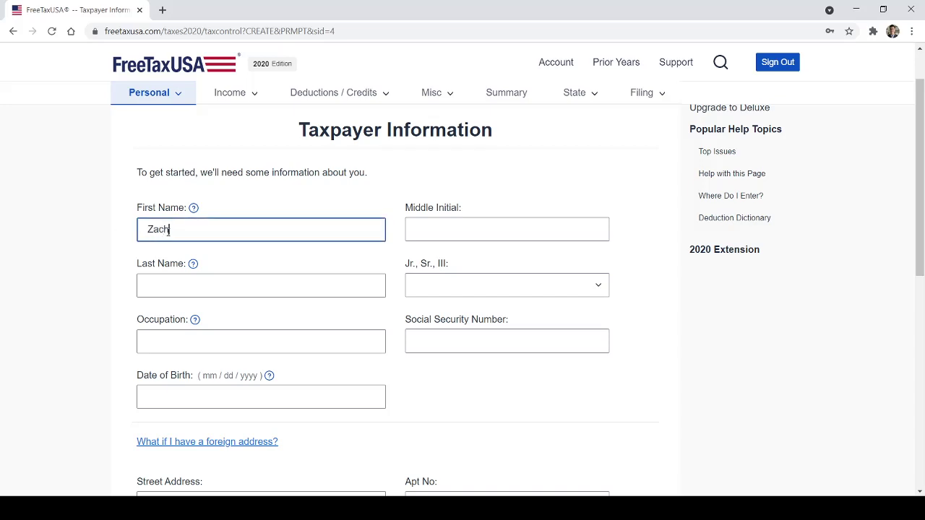
key(Tab)
key(Tab)
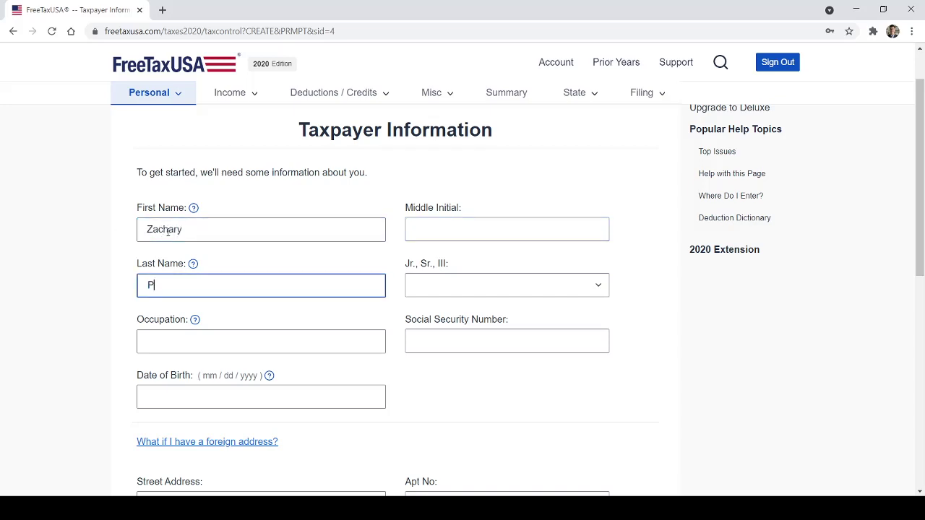
key(Tab)
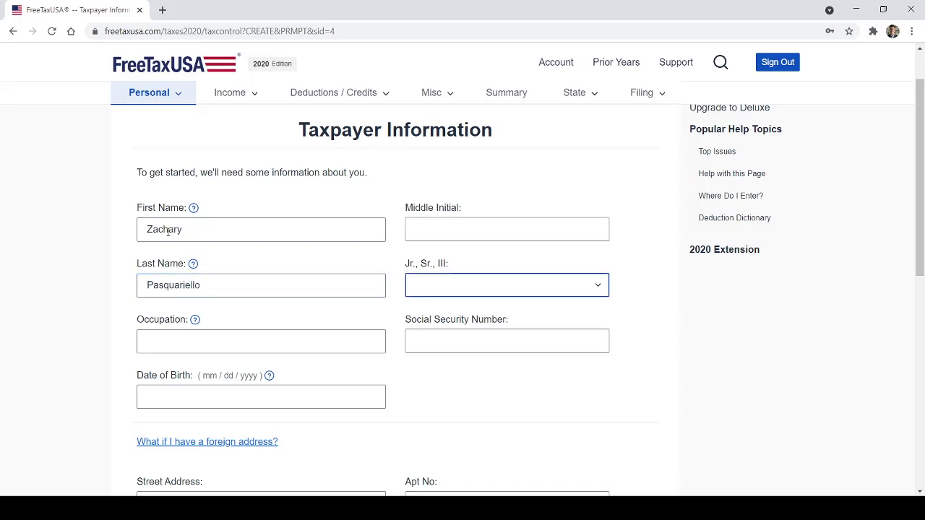
- Enter occupation Accountant, the taxpayer's Social Security number and date of birth
click(234, 333)
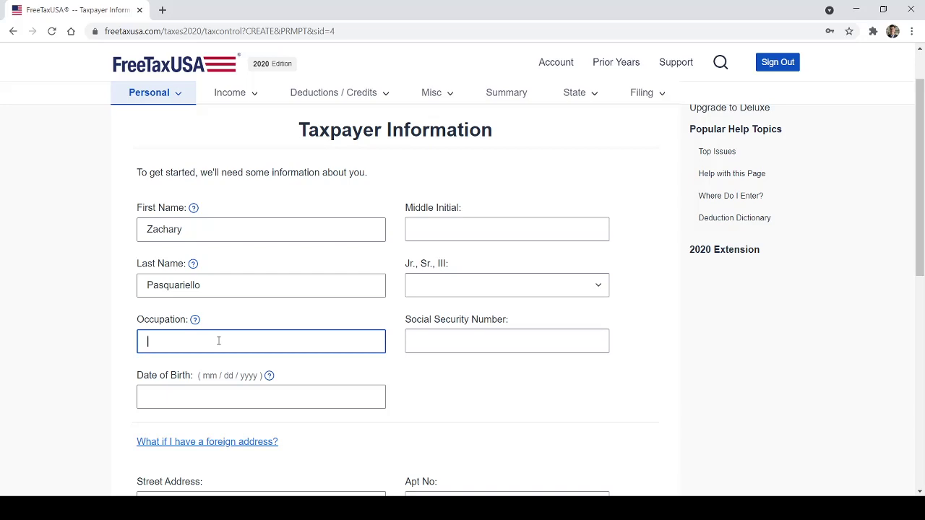
text(Accountant)
key(Tab)
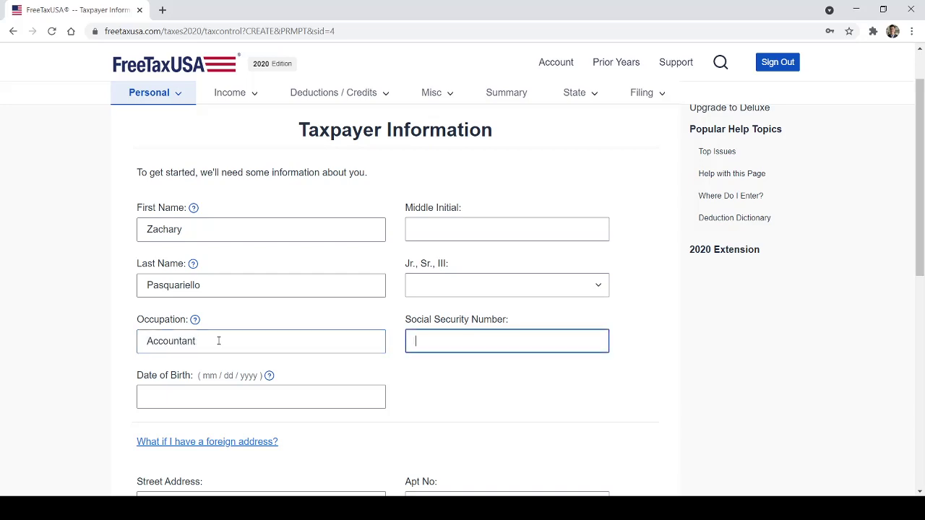
text(123-45-678)
click(536, 419)
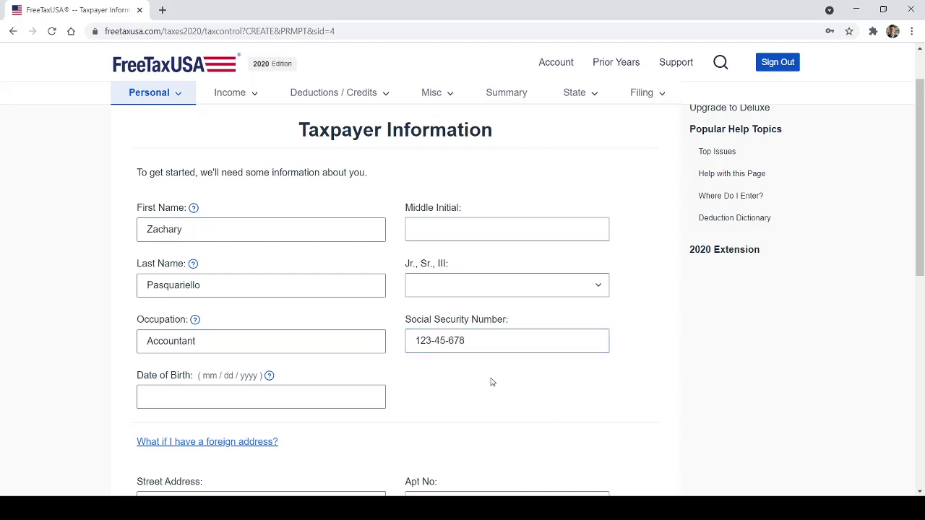
click(475, 338)
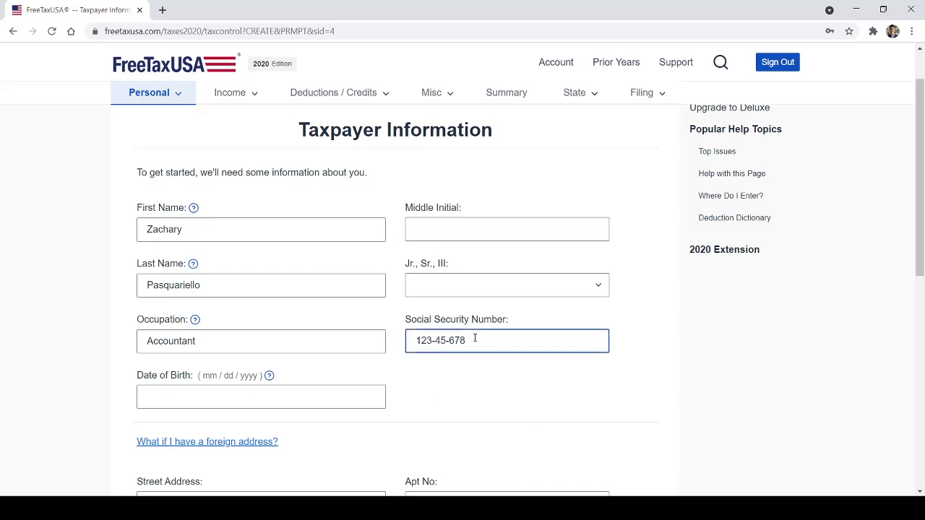
text(9)
click(448, 422)
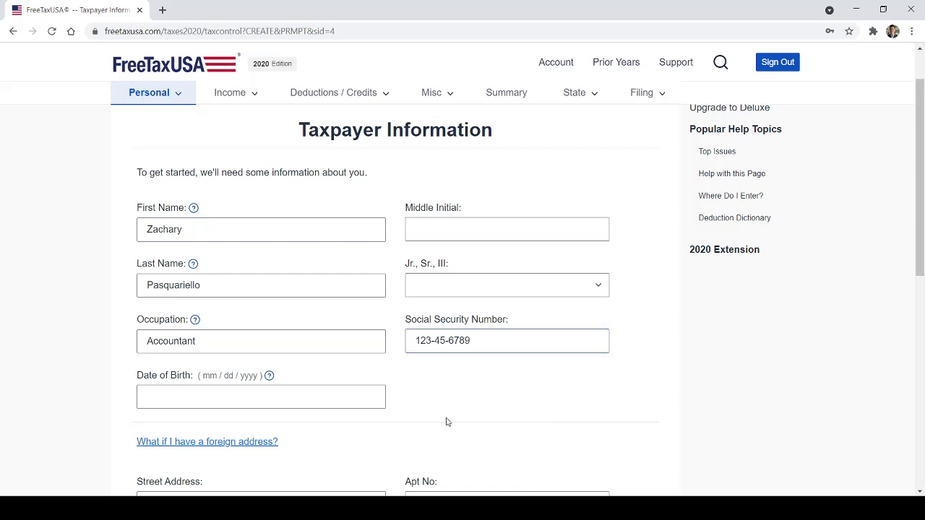
click(214, 391)
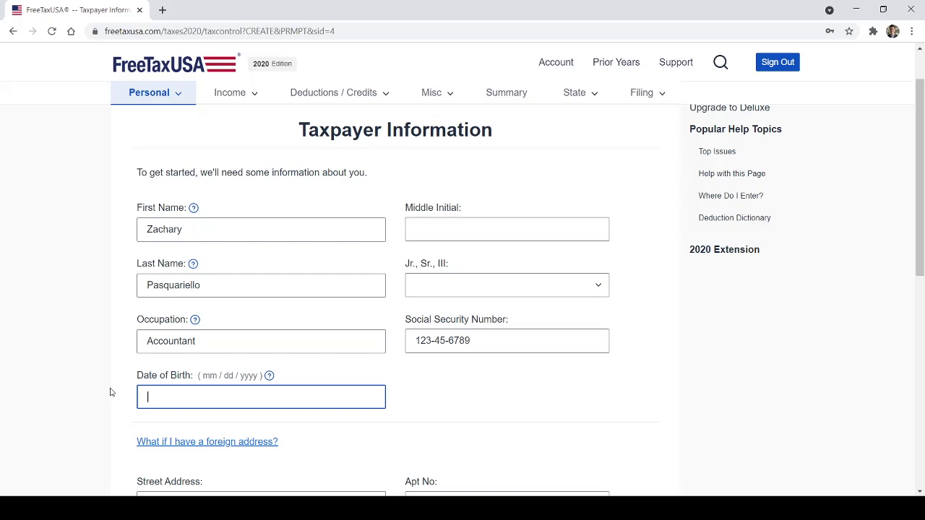
text(07/23/1980)
click(36, 419)
- Fill in the home street address, city, state and zip code
scroll(37, 421, down, 1)
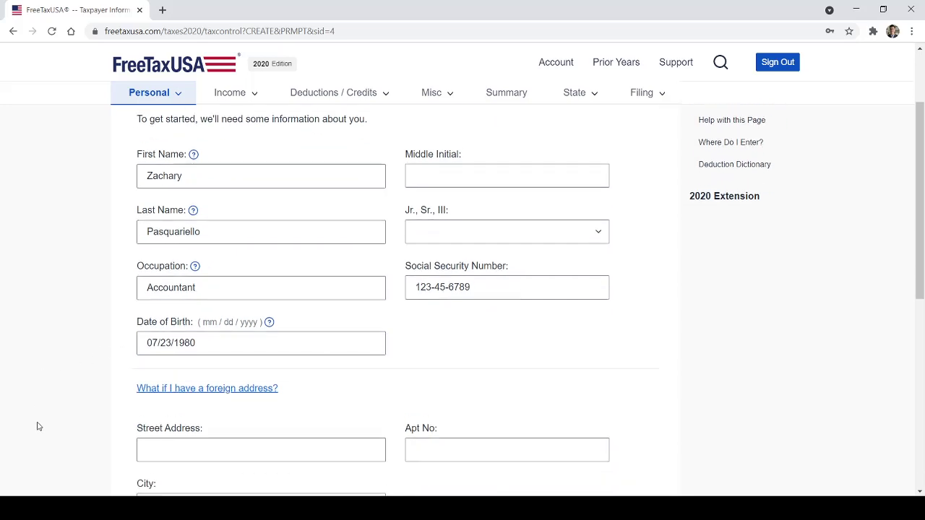
click(182, 448)
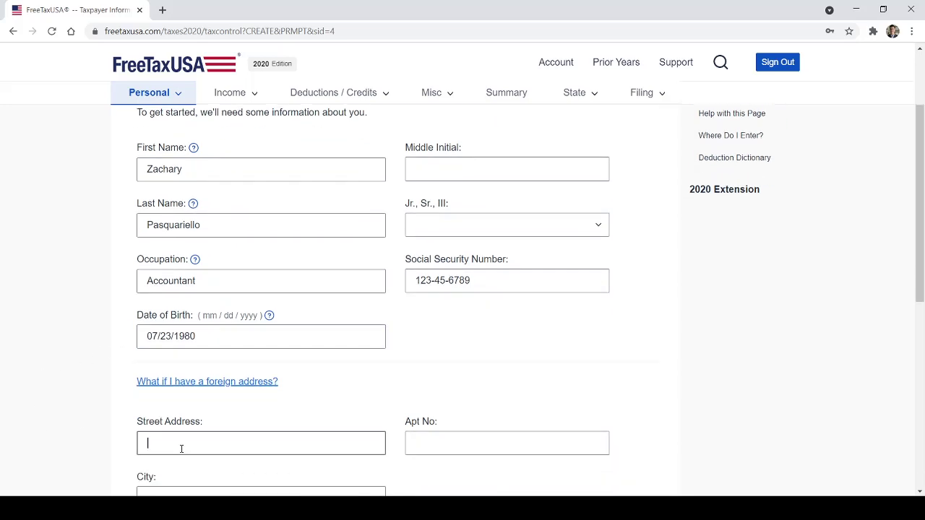
click(84, 414)
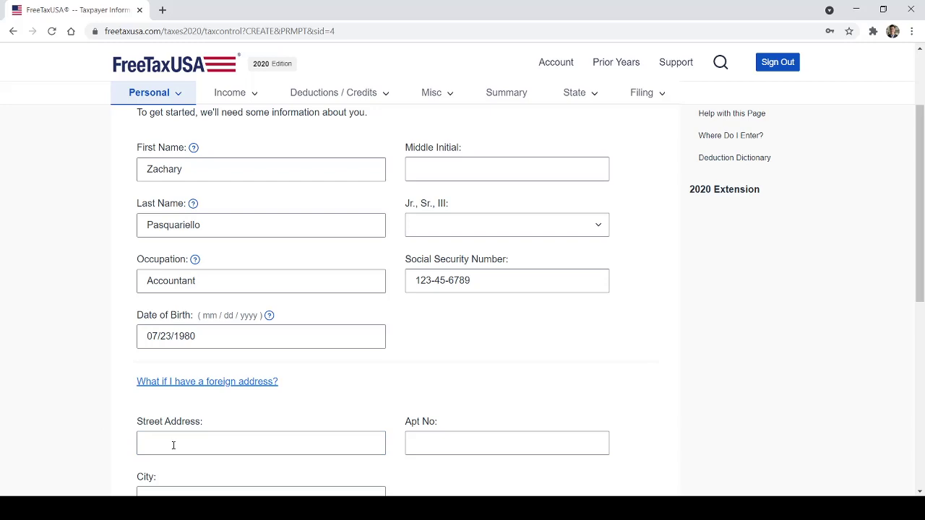
click(173, 445)
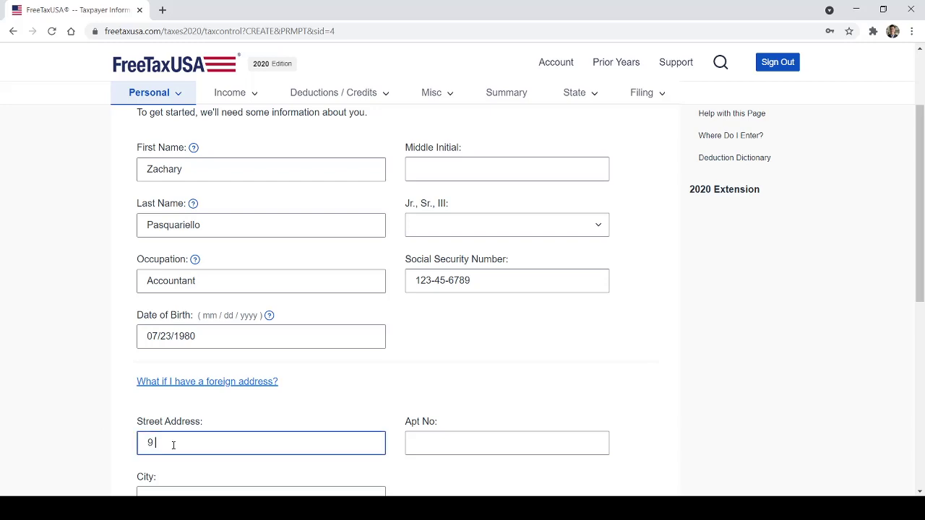
key(Tab)
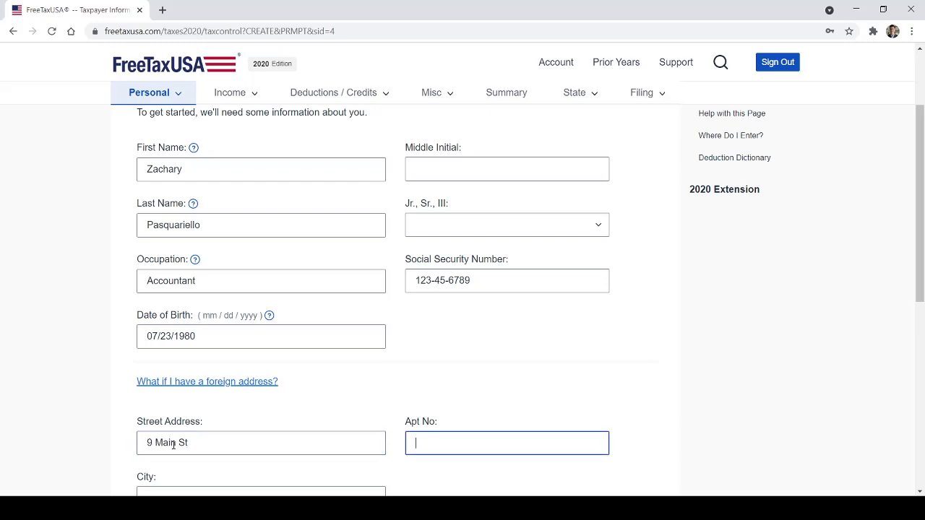
key(Tab)
text(Harrisburg)
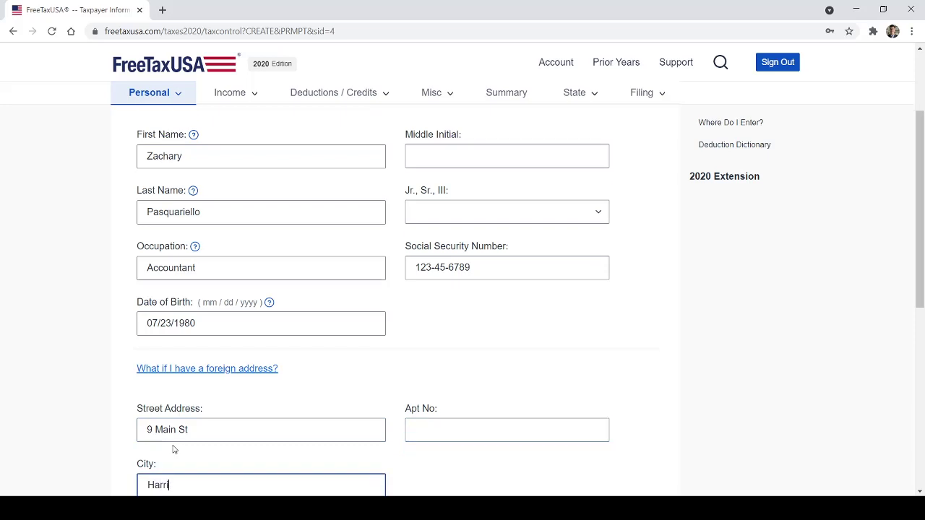
key(Tab)
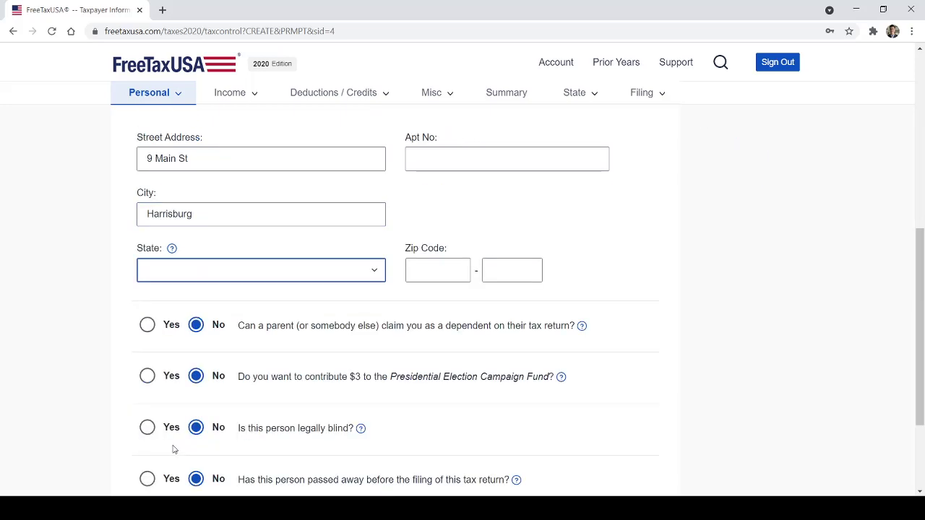
text(p)
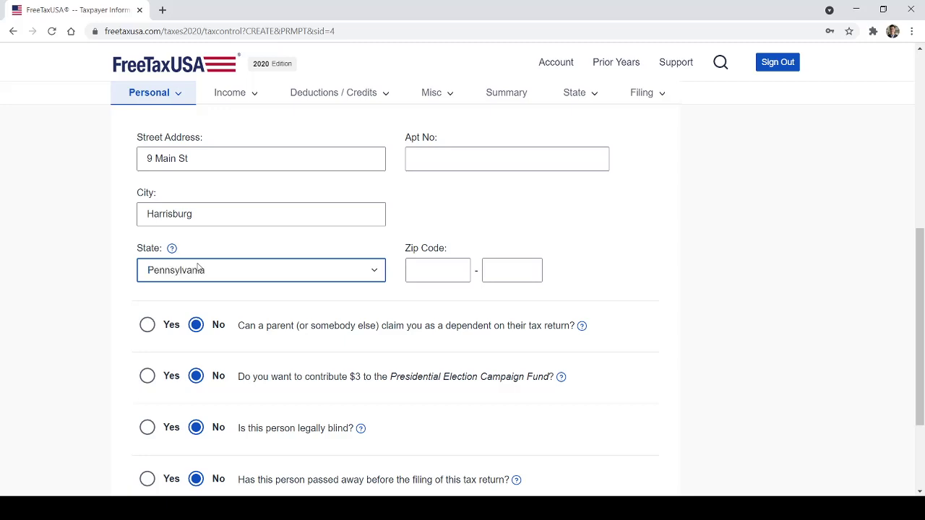
key(Tab)
text(18590)
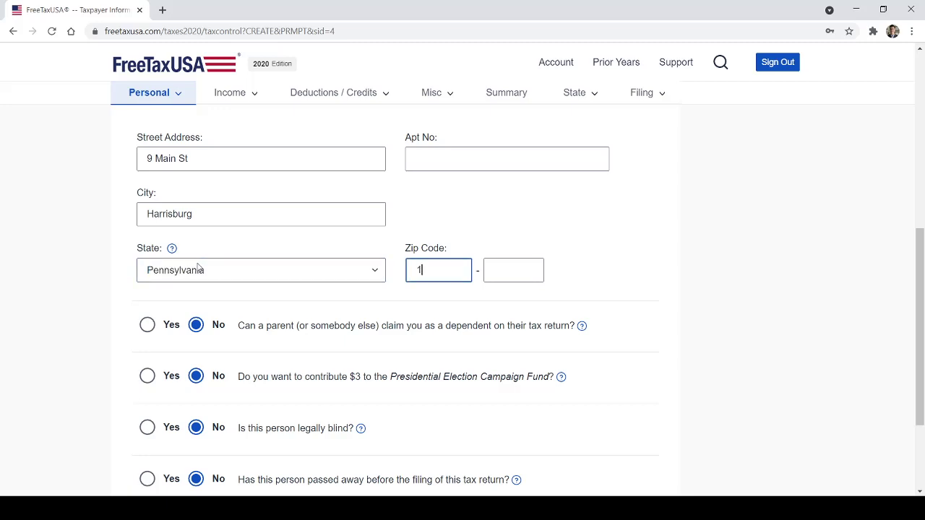
click(7, 332)
scroll(217, 347, up, 1)
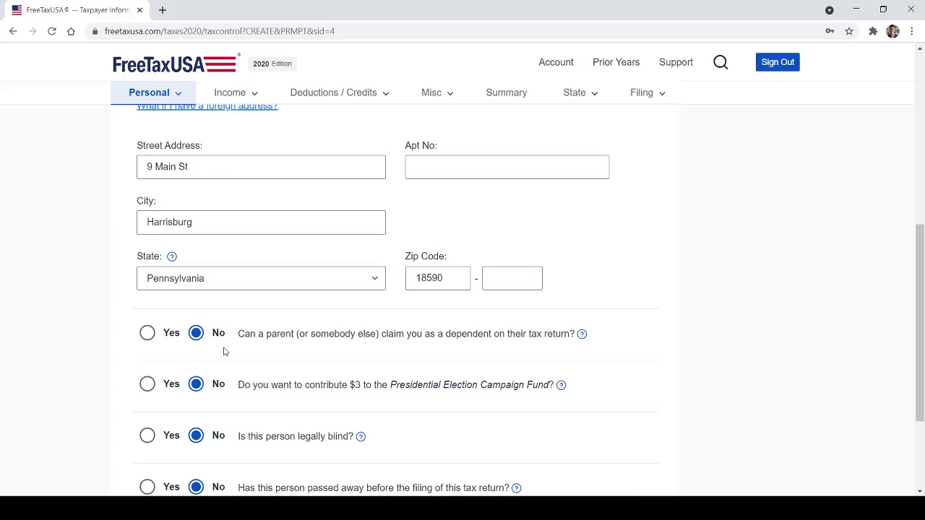
scroll(309, 342, up, 5)
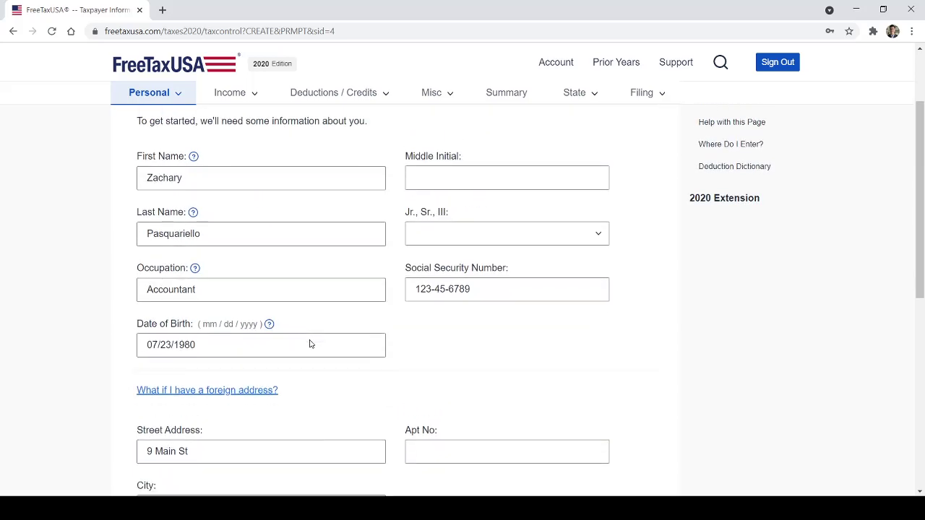
scroll(239, 419, down, 7)
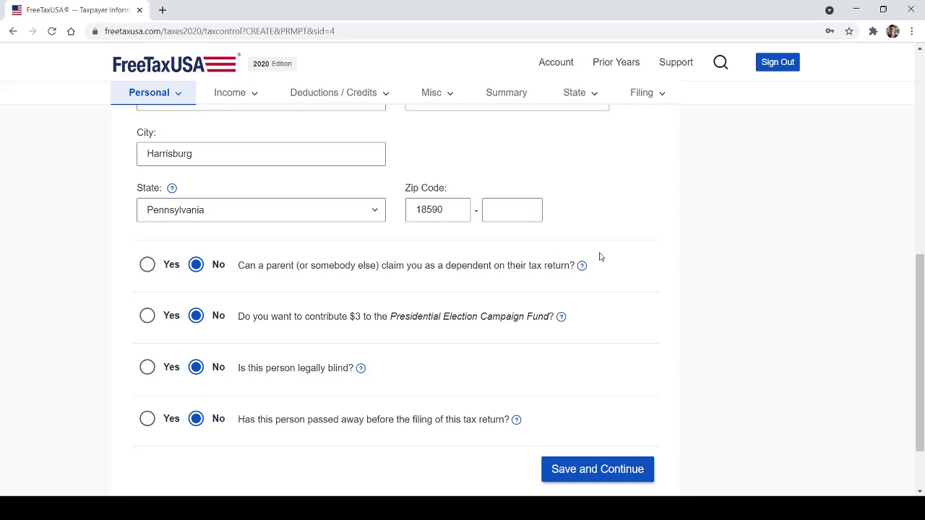
click(582, 266)
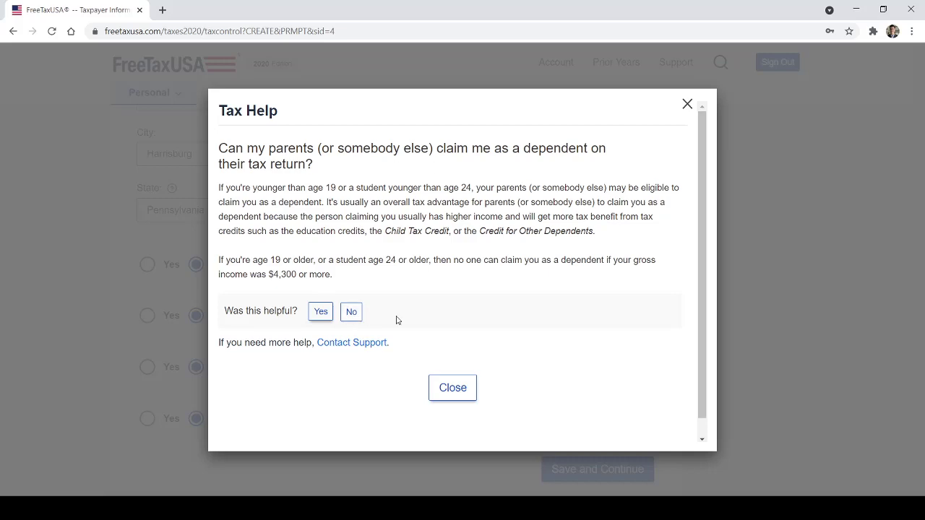
click(686, 105)
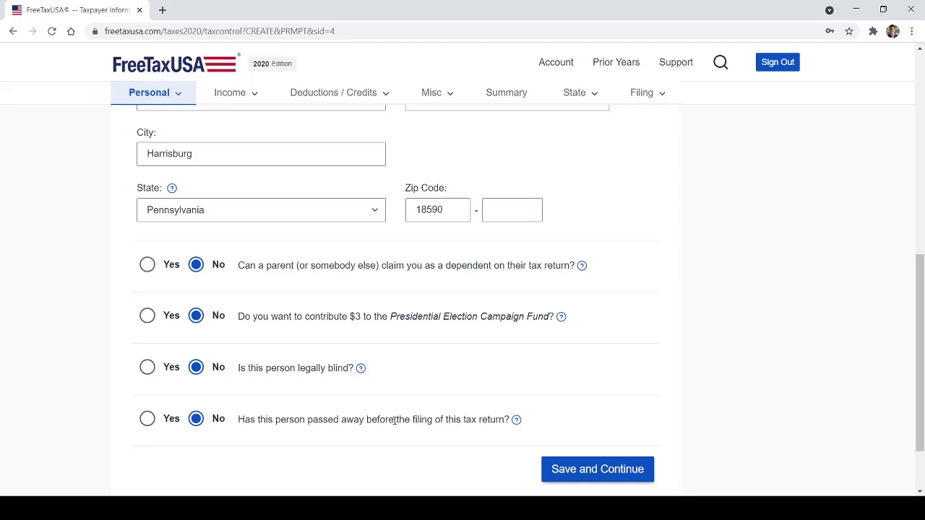
scroll(276, 420, down, 1)
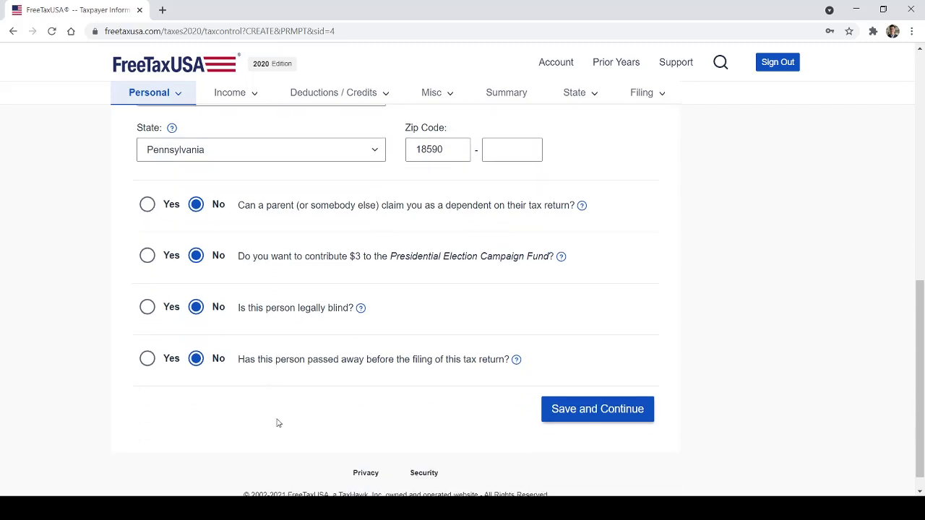
- Save the taxpayer details and review the biggest-refund filing status help
click(589, 416)
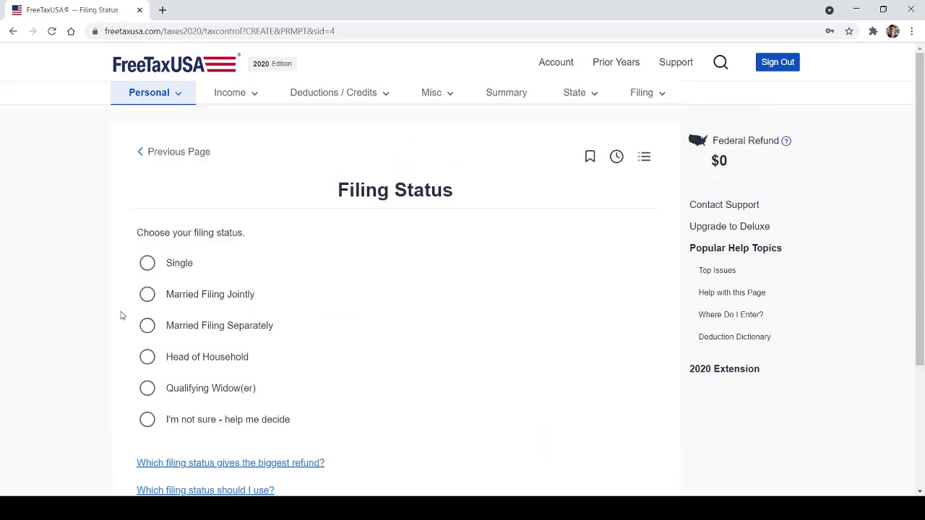
scroll(120, 316, down, 1)
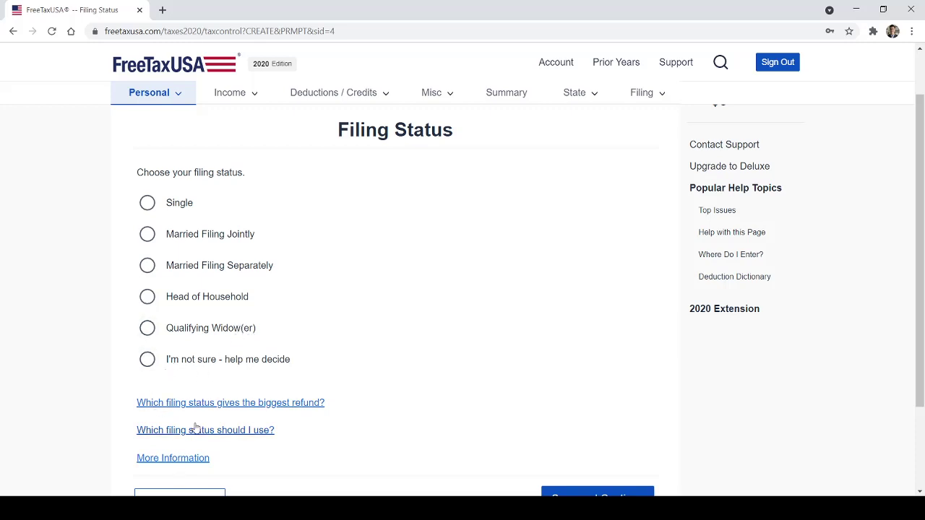
click(200, 403)
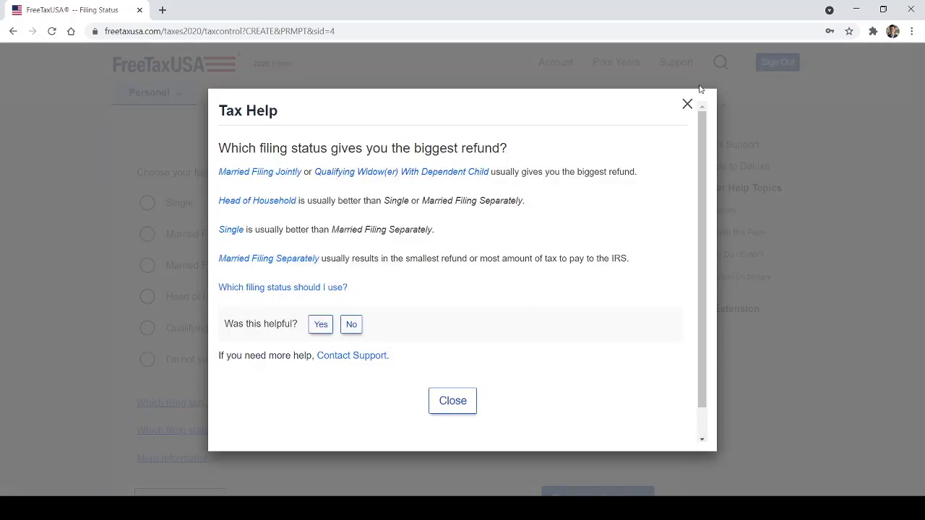
click(688, 105)
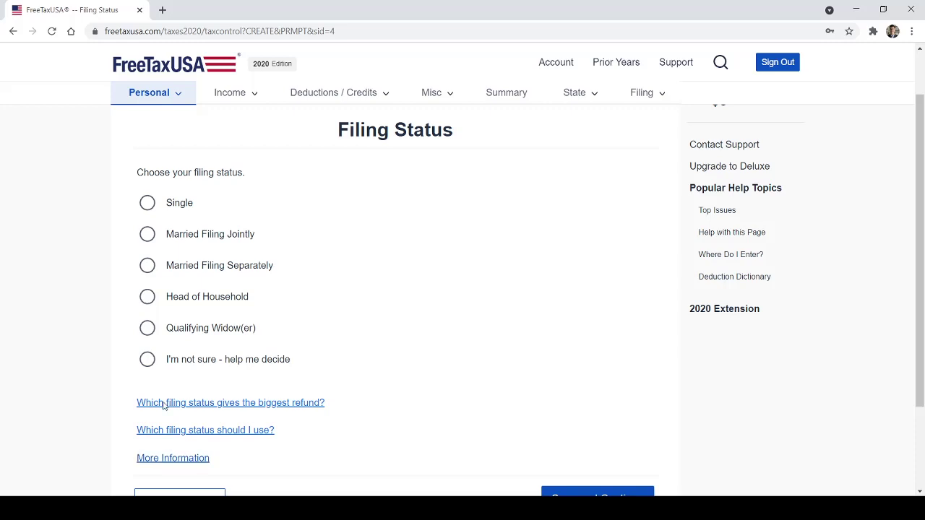
- Choose Single as the filing status and save it
scroll(79, 365, down, 1)
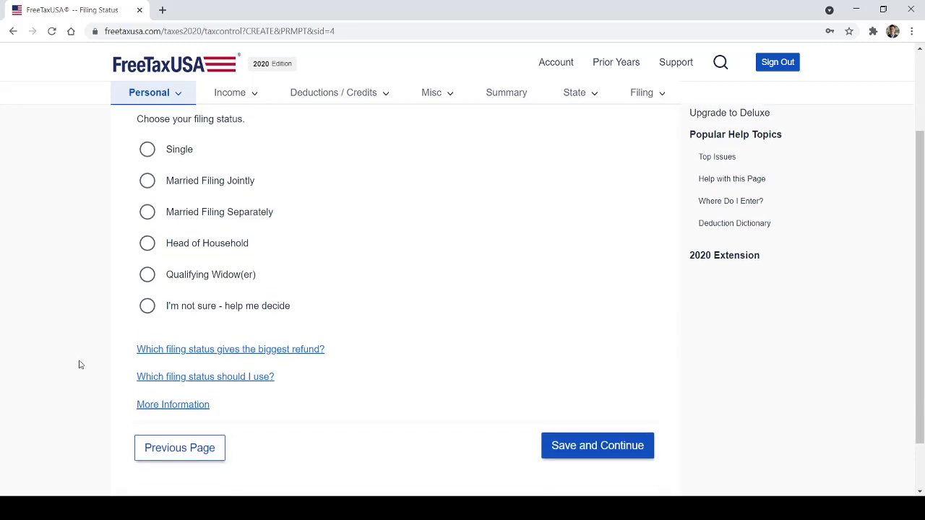
scroll(289, 292, up, 1)
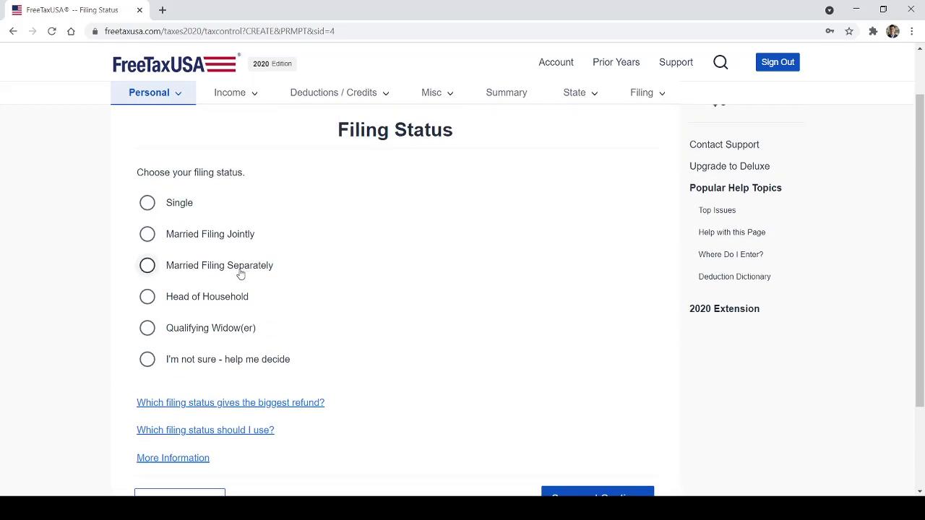
click(146, 203)
scroll(567, 425, down, 1)
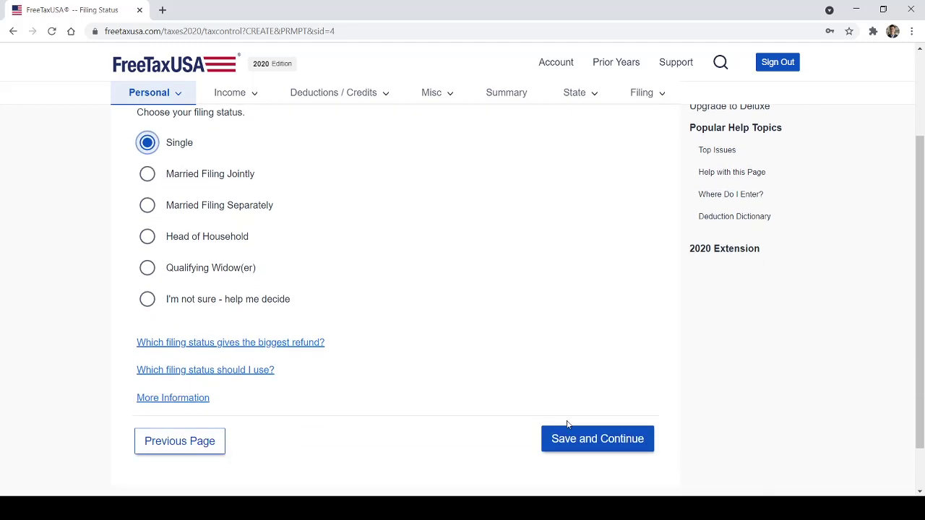
click(597, 442)
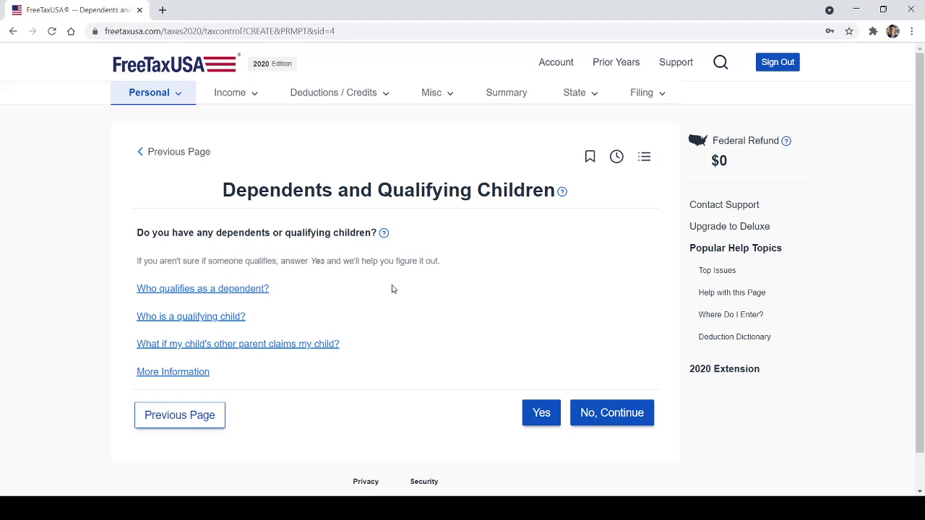
- Read the Tax Help on dependents and the qualifying child definition, then close it
click(383, 233)
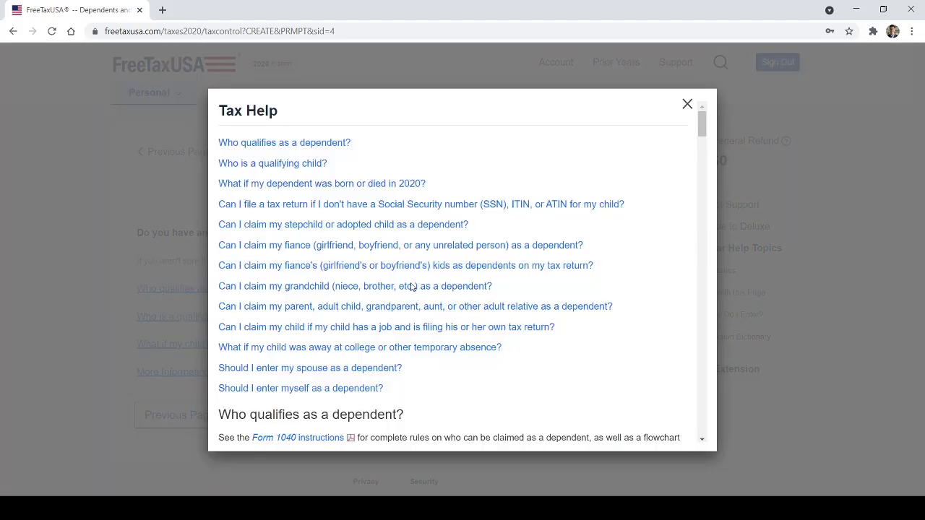
click(313, 165)
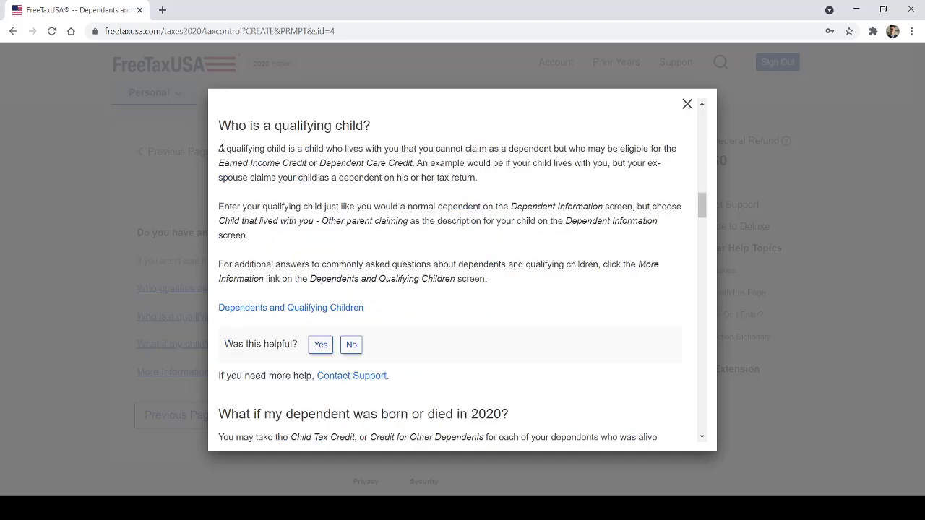
drag(221, 148, 509, 182)
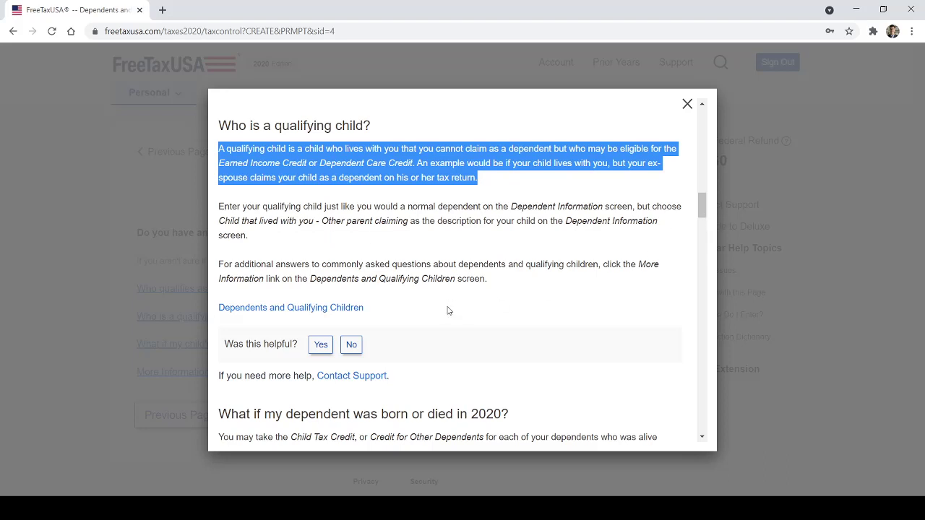
scroll(446, 312, down, 3)
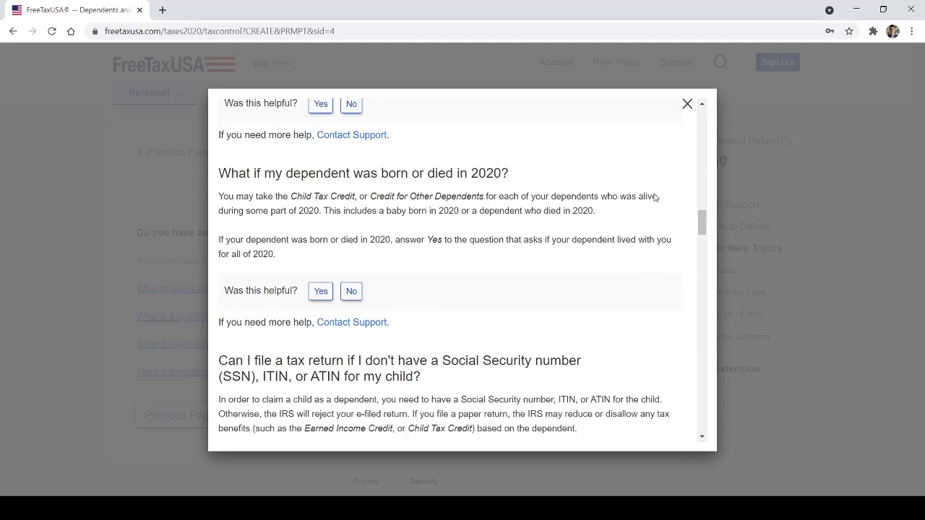
scroll(636, 268, down, 3)
scroll(631, 278, down, 5)
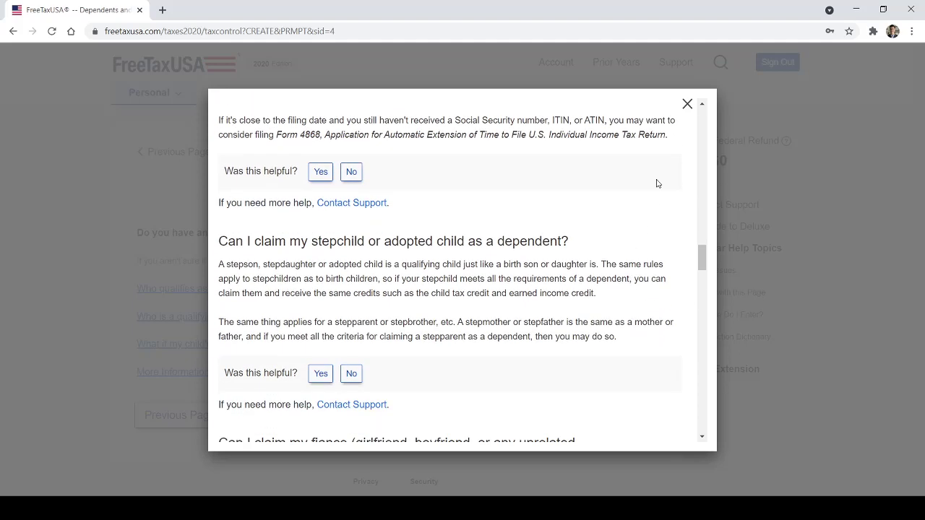
click(687, 103)
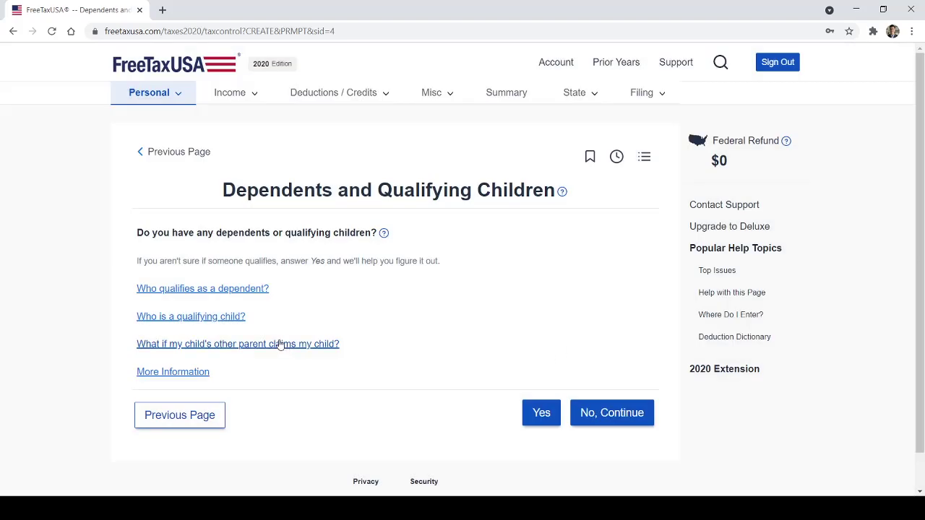
- Read the help on a child's other parent claiming the child, then close it
click(230, 349)
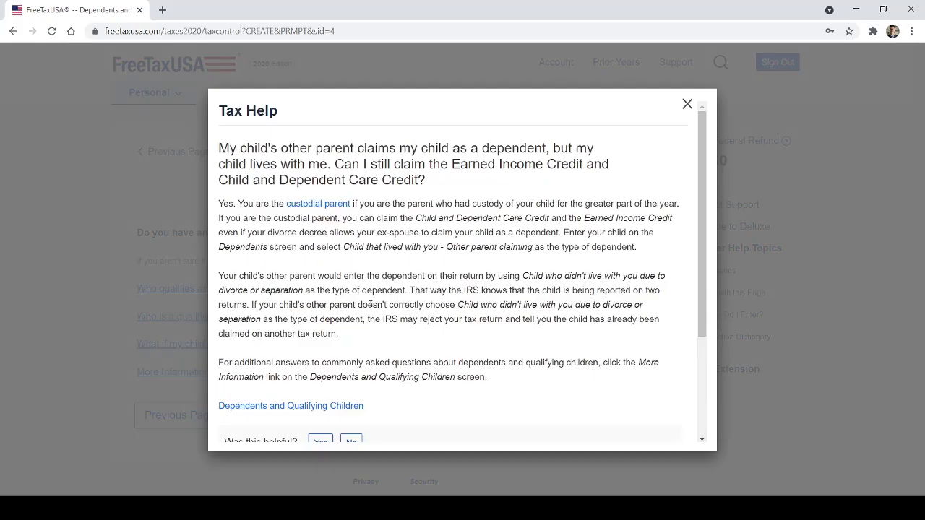
scroll(373, 309, down, 5)
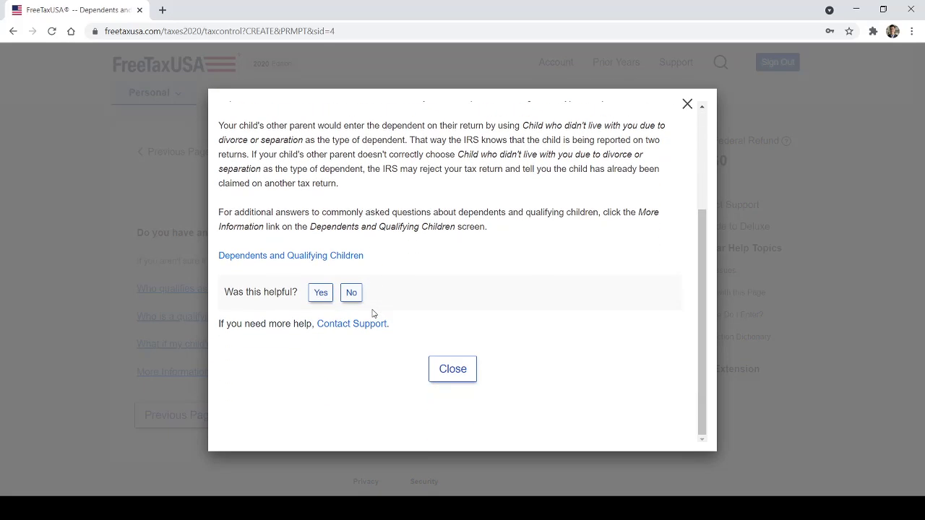
click(453, 370)
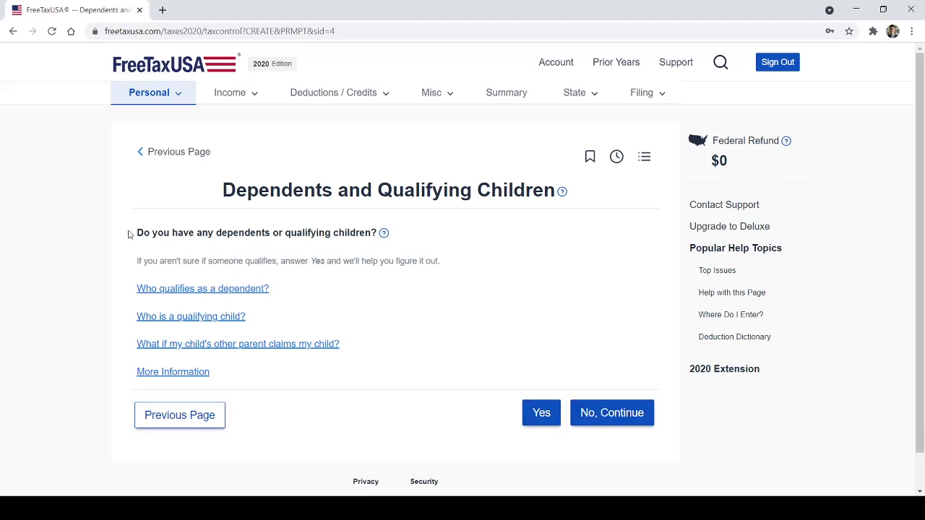
- Answer Yes to having dependents and enter the son's first and last name
click(542, 414)
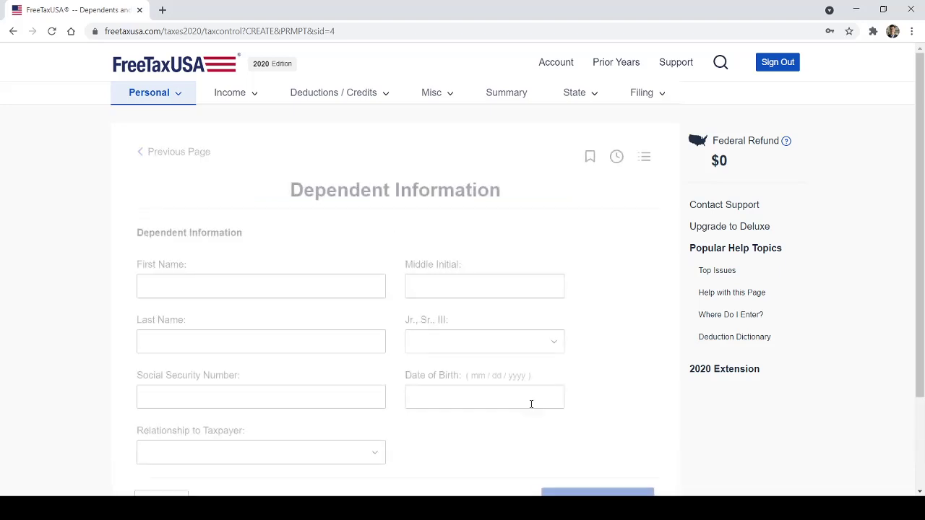
scroll(350, 338, down, 1)
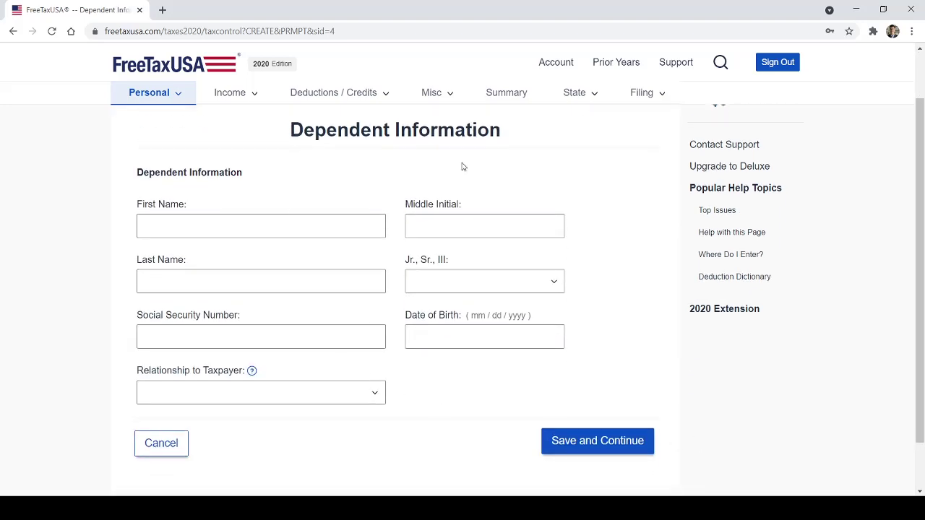
click(248, 228)
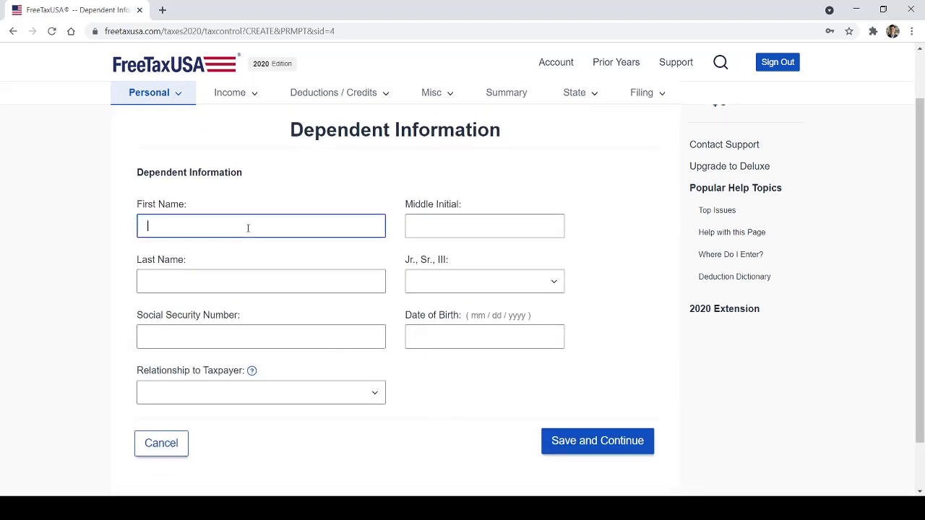
key(Tab)
key(Tab)
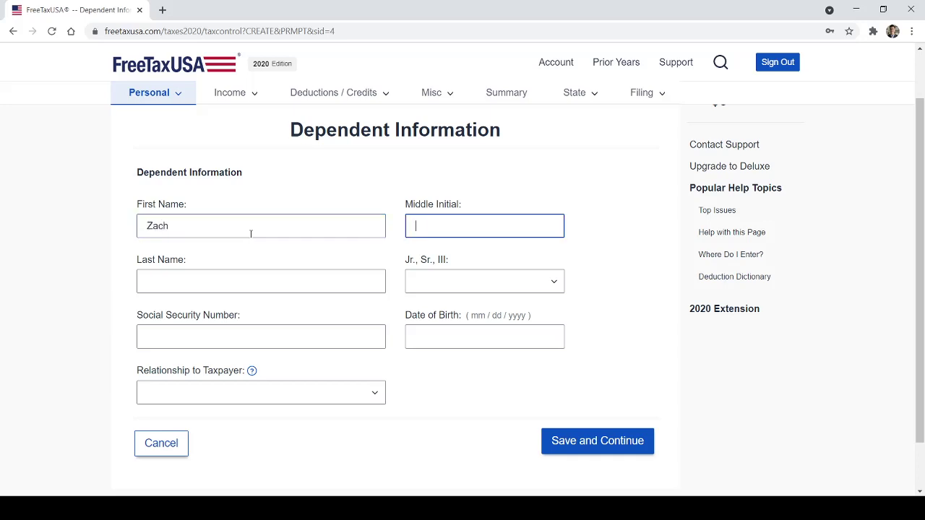
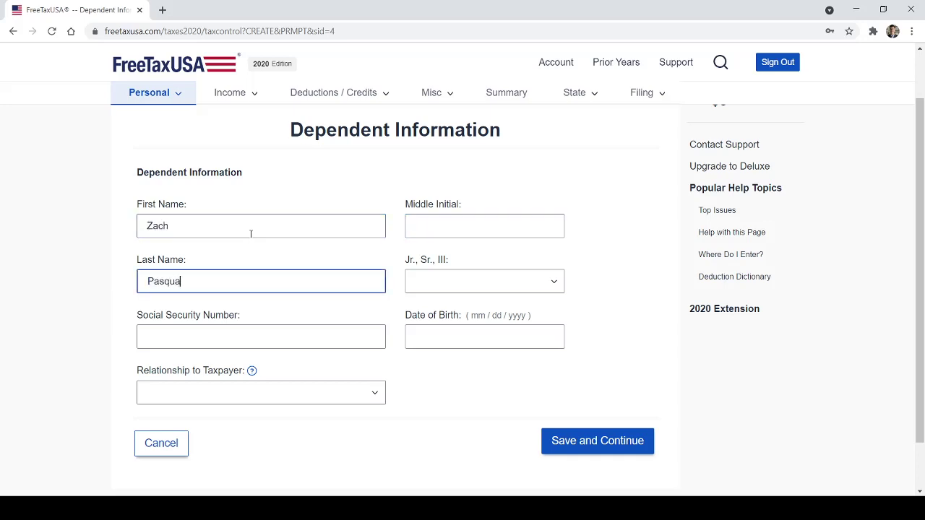
key(Tab)
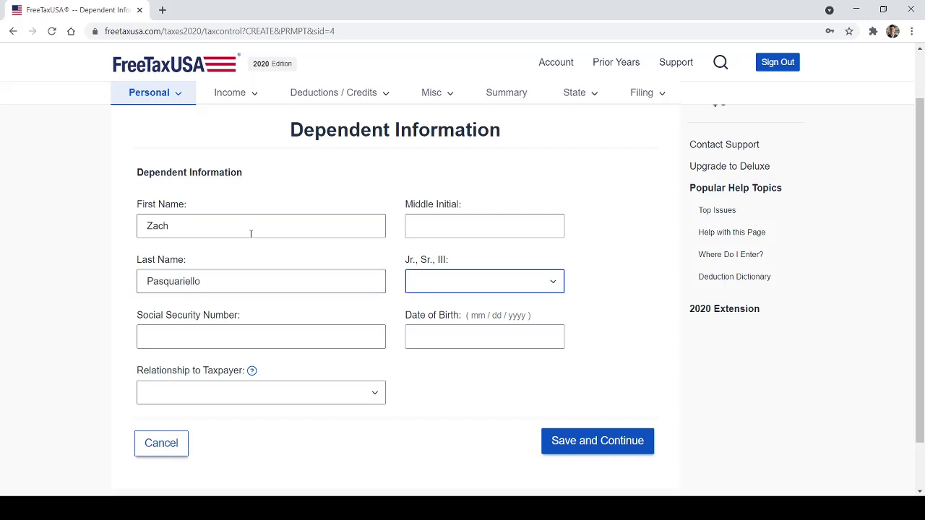
- Enter the son's Social Security number and birth date, set relationship to SON, and save
click(253, 337)
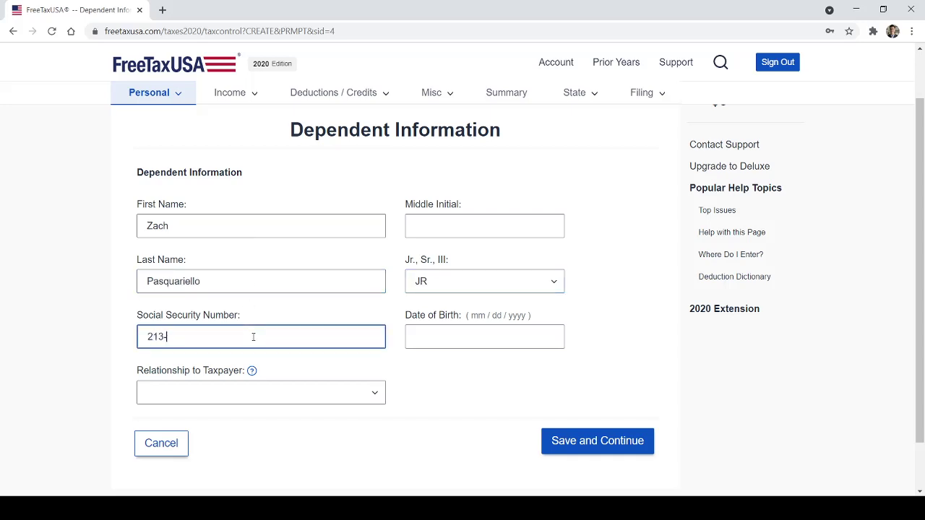
key(Tab)
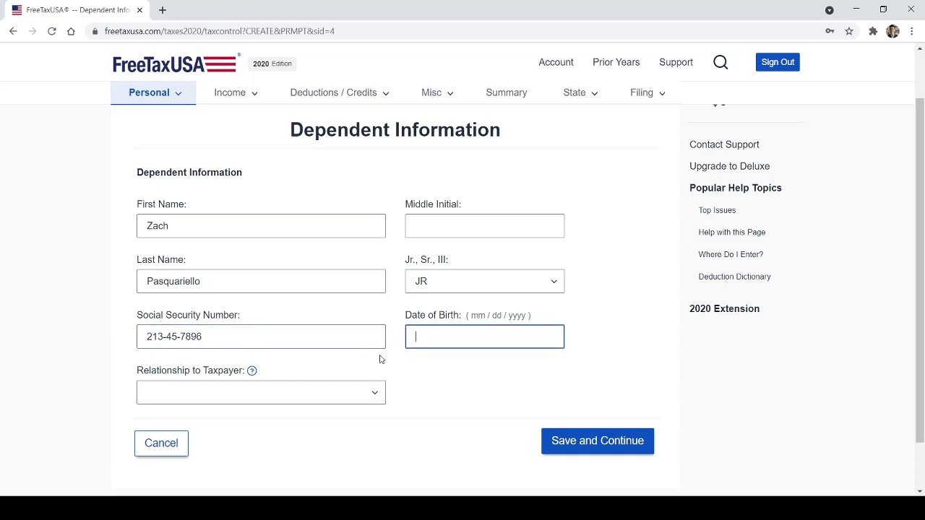
text(07/23/1990)
key(Tab)
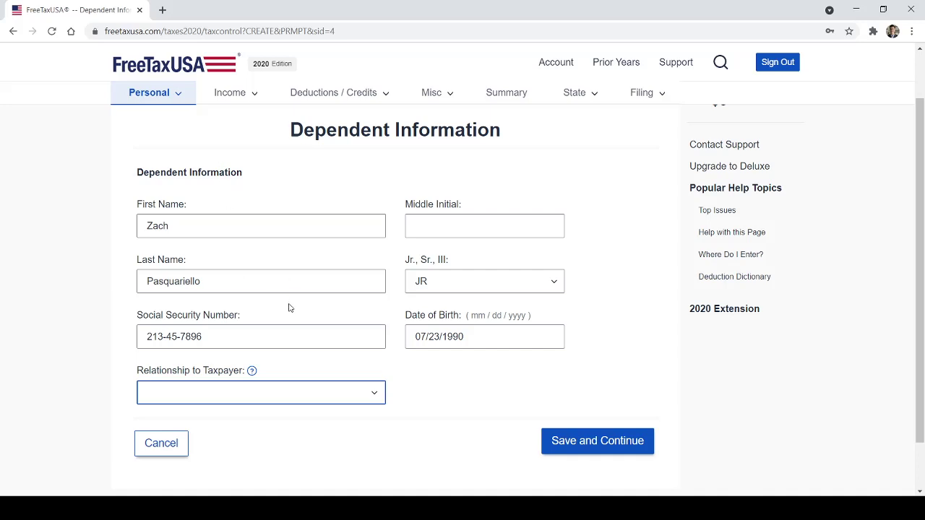
key(s)
click(436, 414)
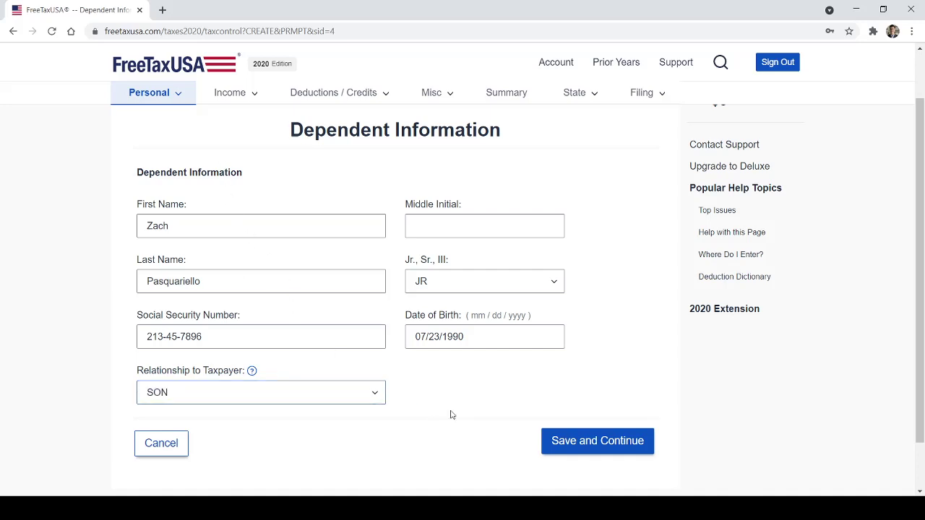
click(605, 440)
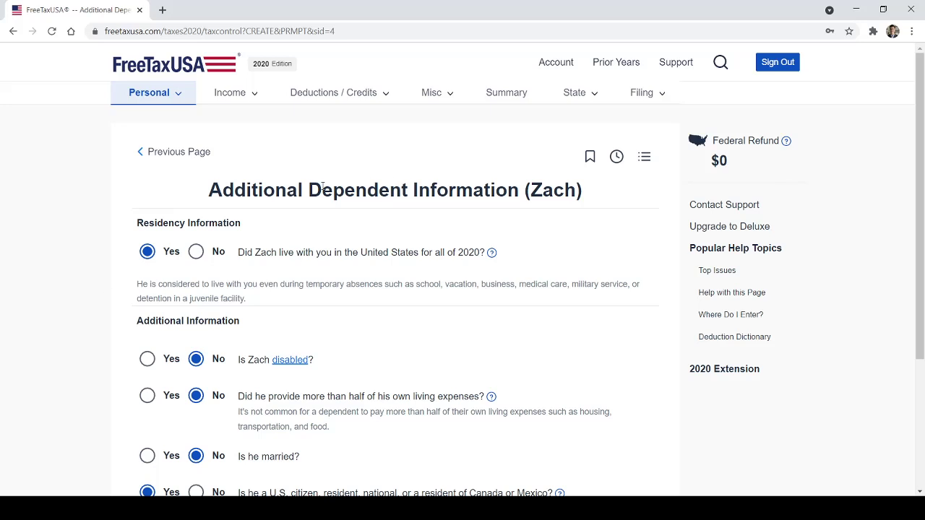
drag(238, 252, 302, 253)
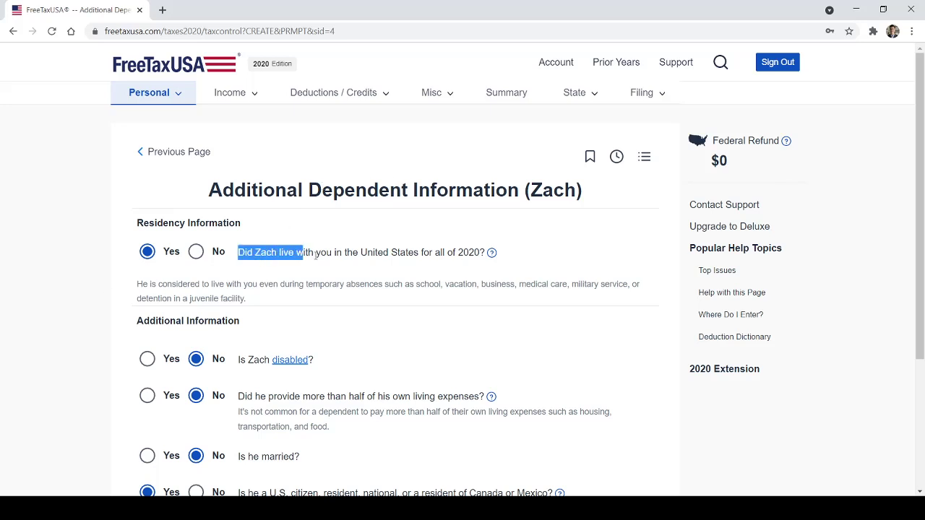
click(96, 295)
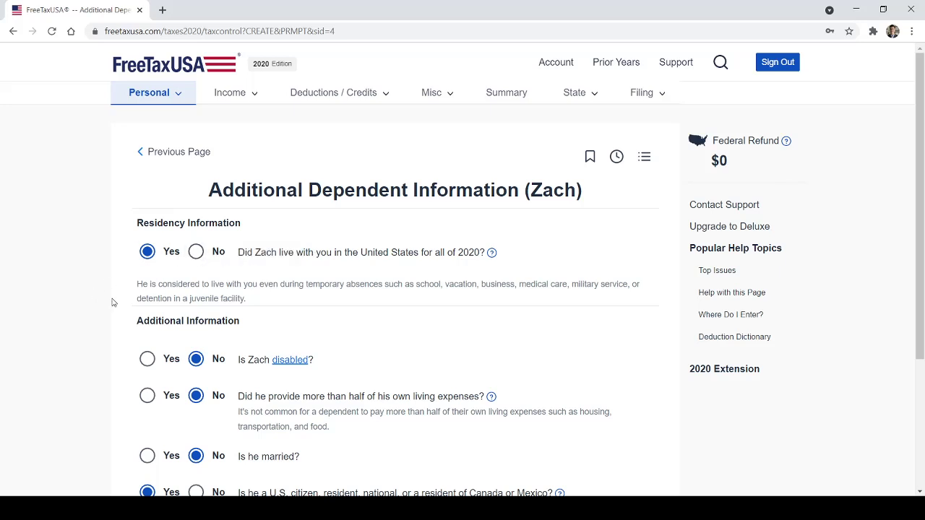
scroll(367, 363, down, 2)
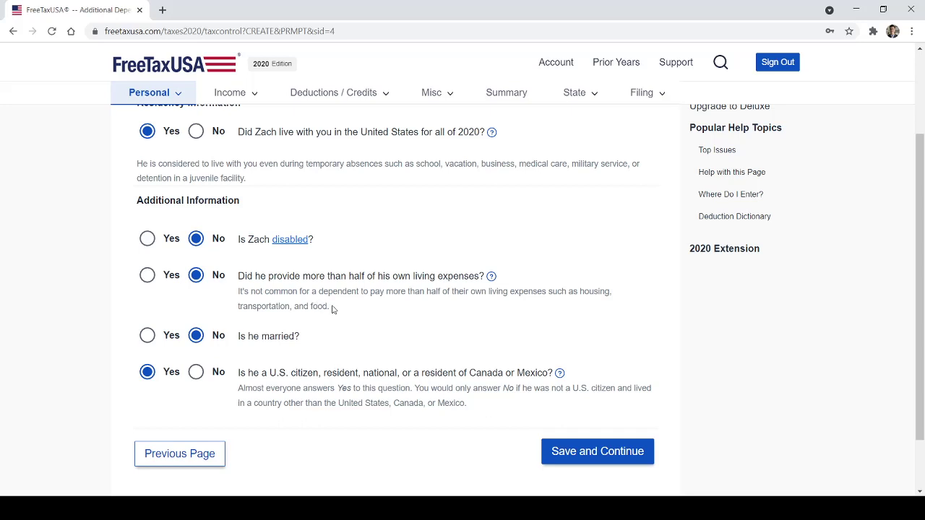
drag(337, 312, 241, 275)
click(241, 275)
drag(329, 309, 239, 297)
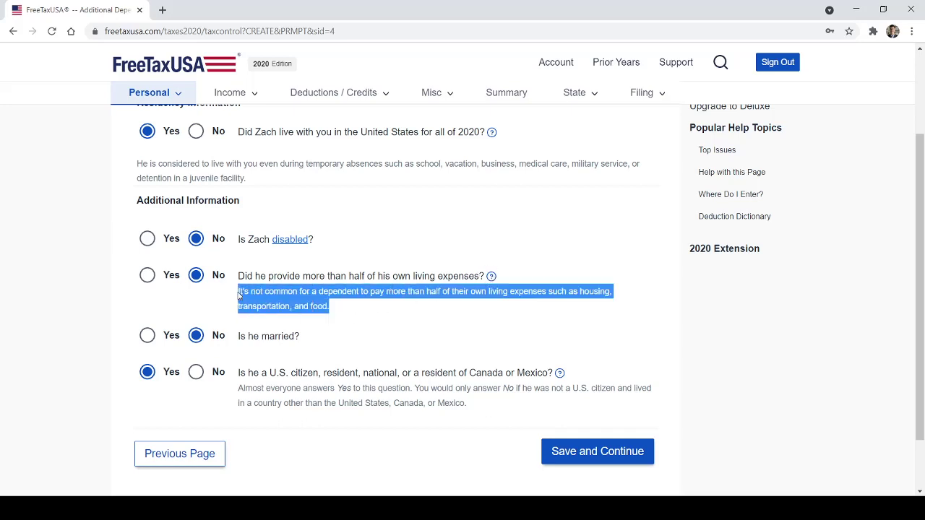
click(350, 308)
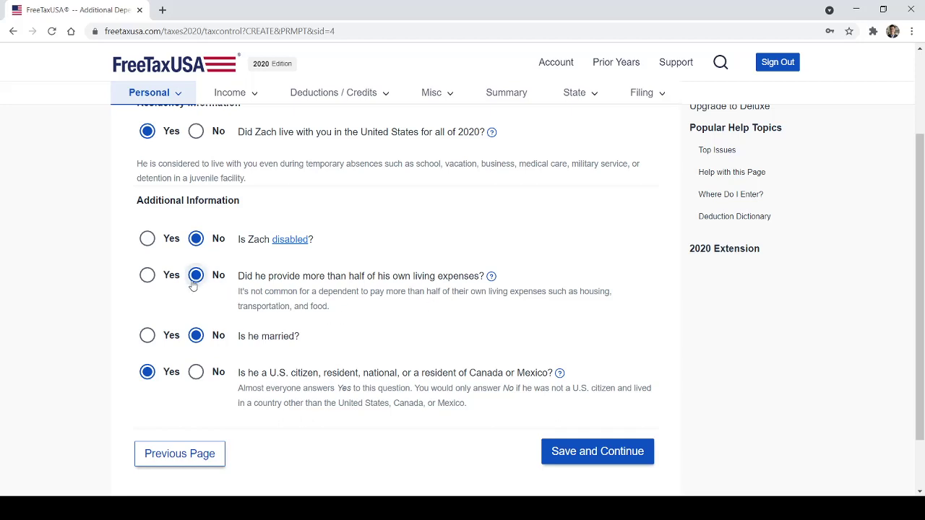
click(147, 275)
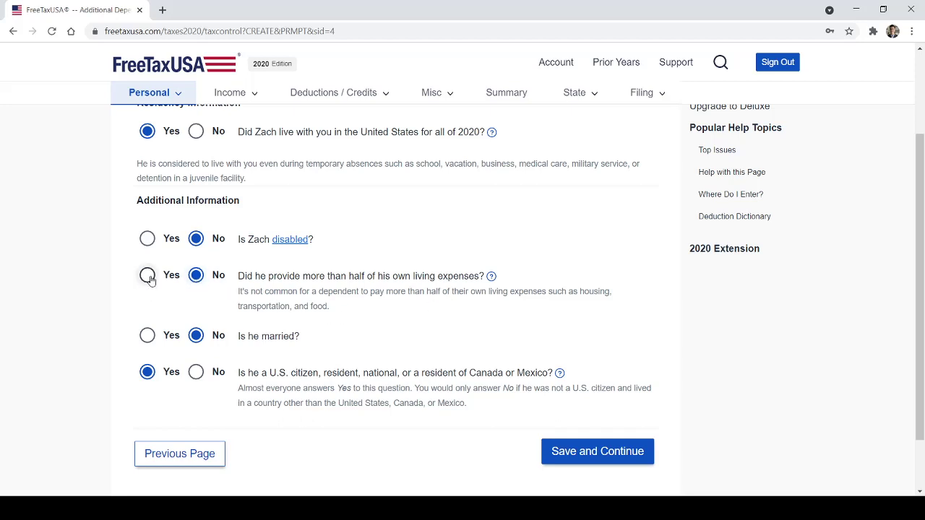
click(196, 277)
click(194, 303)
click(492, 277)
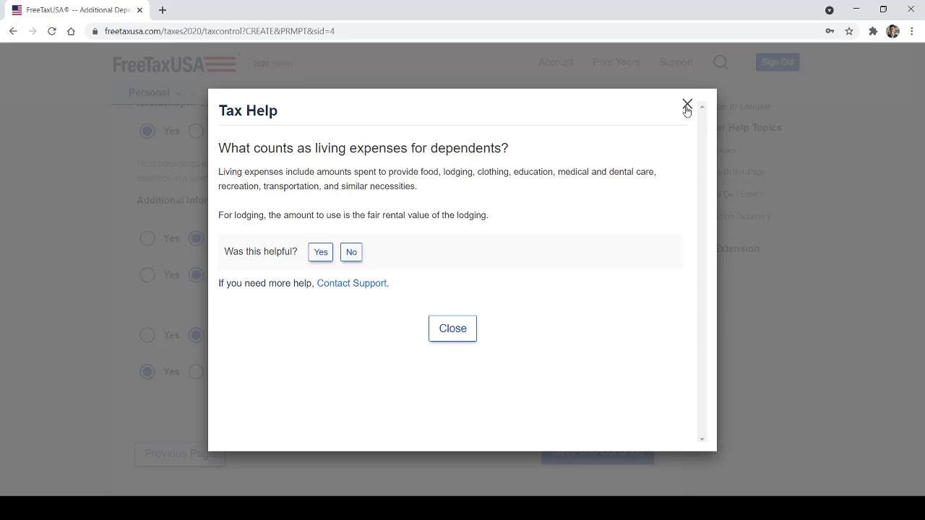
click(687, 107)
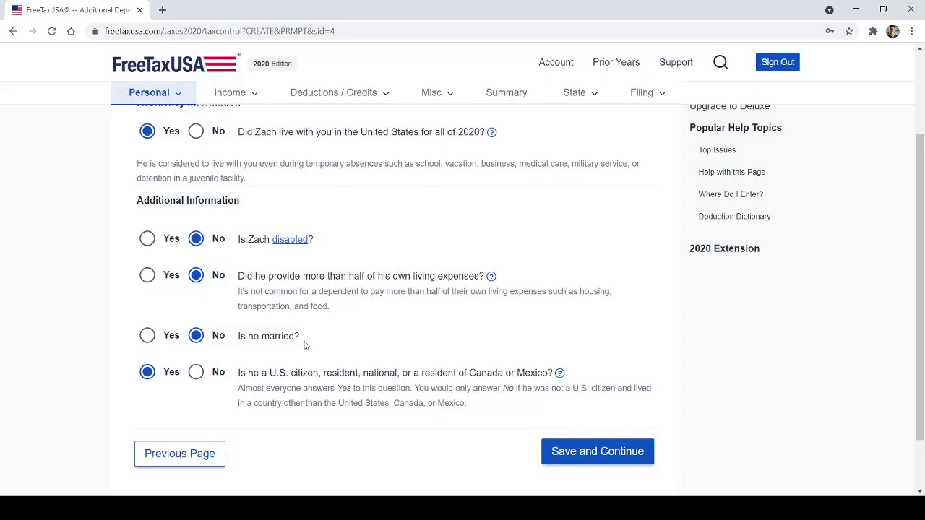
drag(302, 339, 242, 346)
click(233, 346)
drag(336, 312, 238, 279)
click(351, 318)
drag(312, 343, 236, 342)
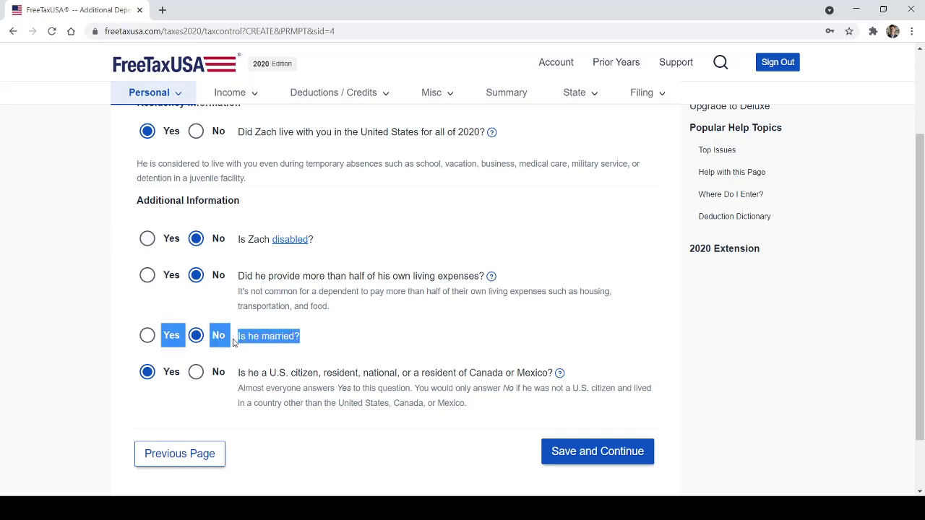
click(438, 416)
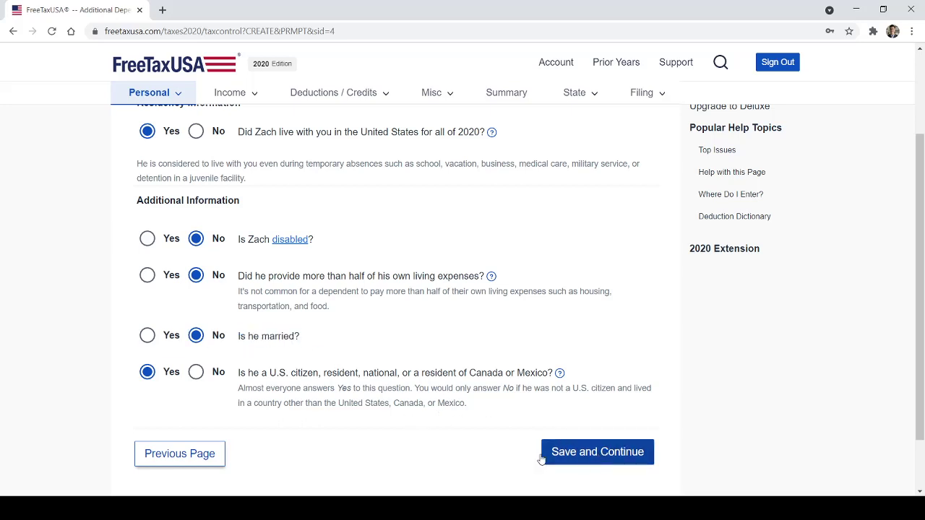
- Save the dependent's answers and $4,300 income question, then continue past the Dependent Summary
click(598, 454)
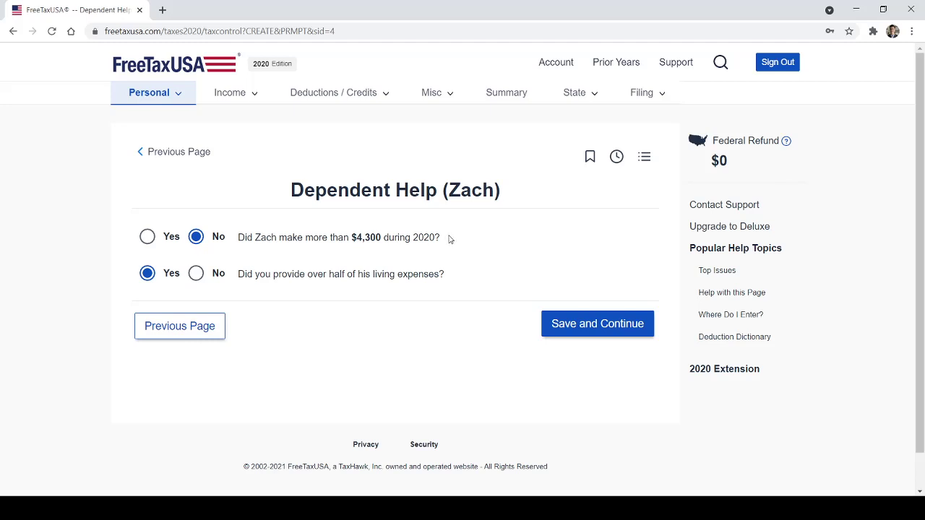
drag(452, 238, 238, 240)
click(302, 307)
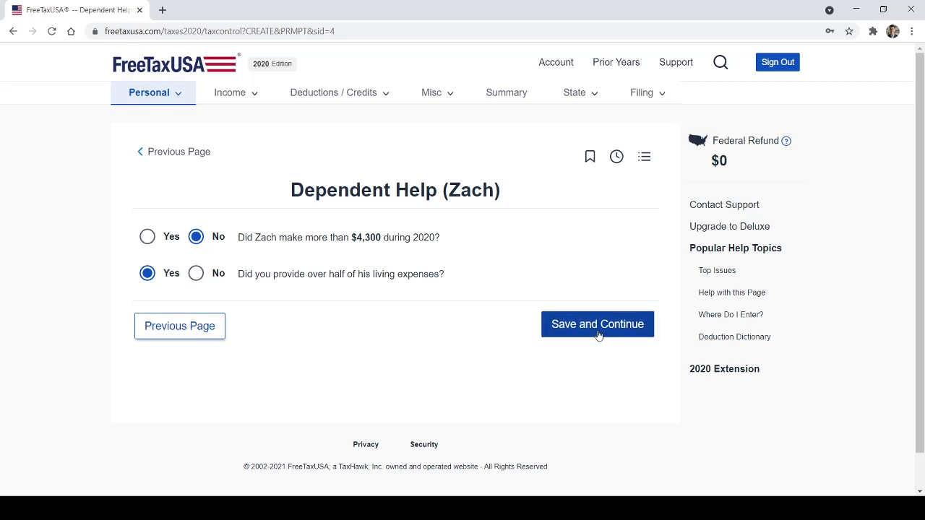
click(599, 334)
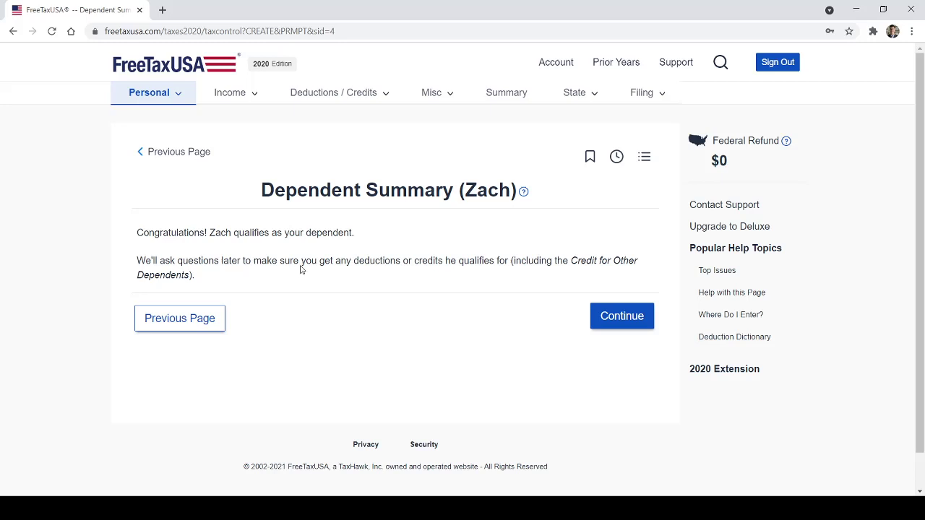
click(611, 325)
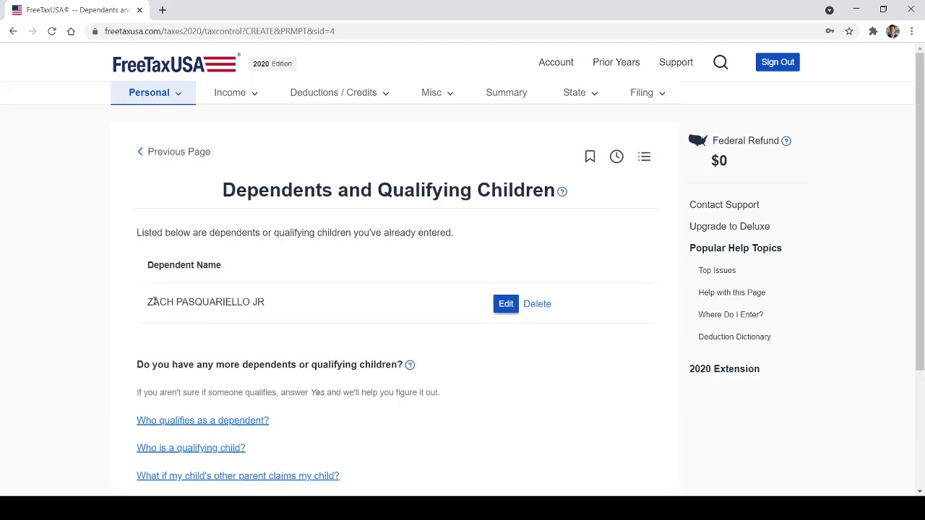
drag(148, 302, 283, 305)
click(287, 305)
scroll(498, 383, down, 2)
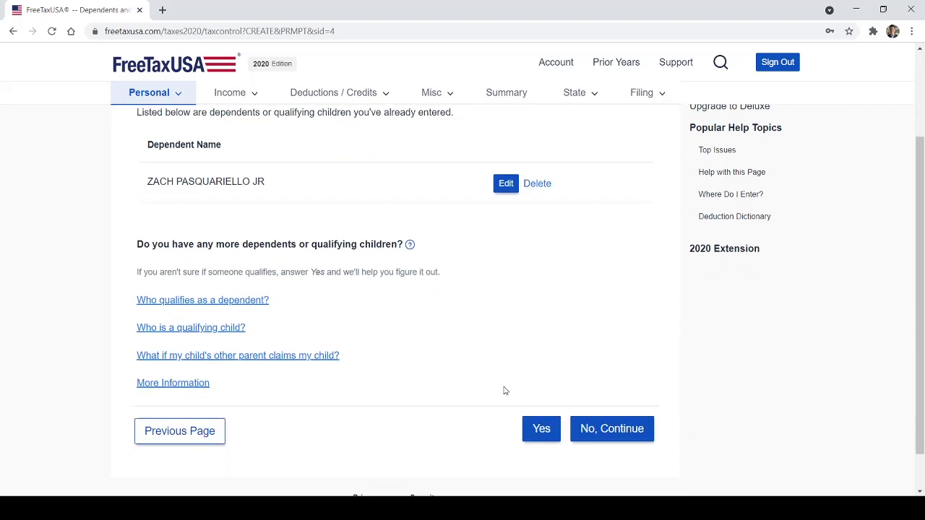
click(537, 434)
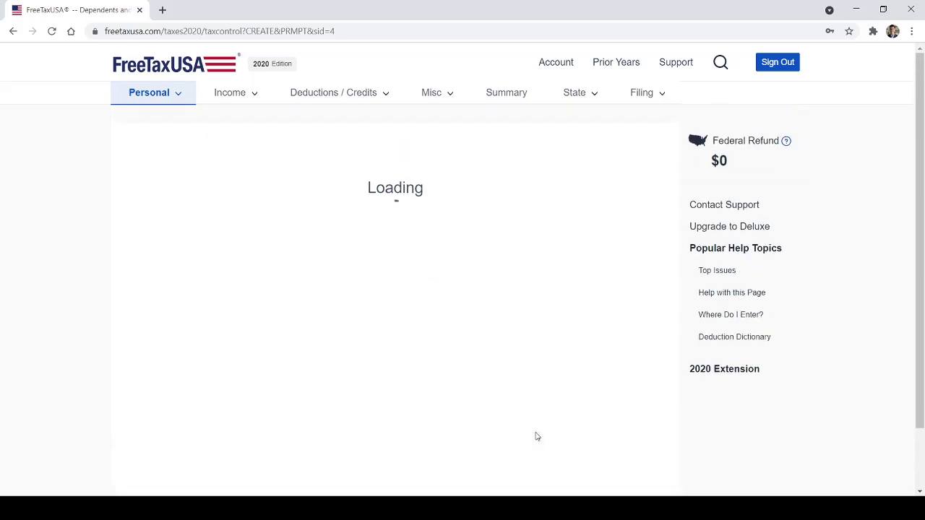
scroll(434, 437, down, 2)
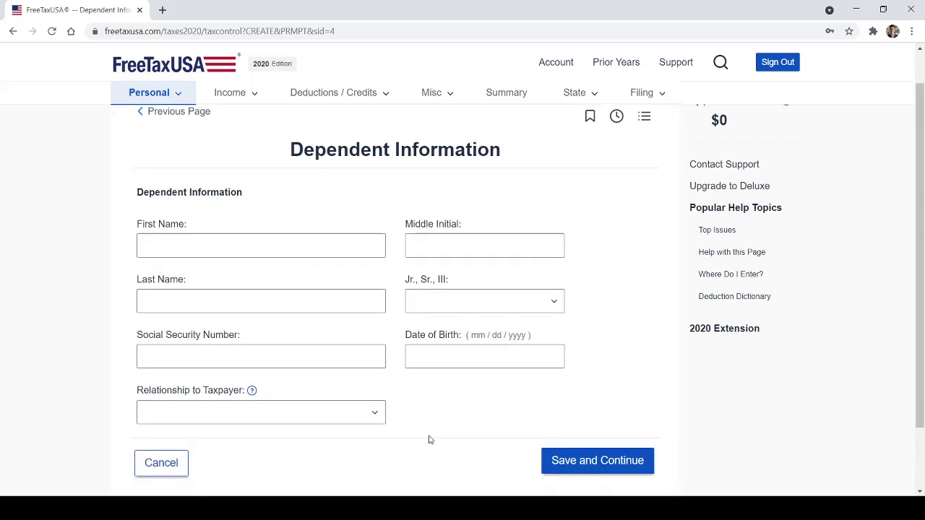
click(168, 390)
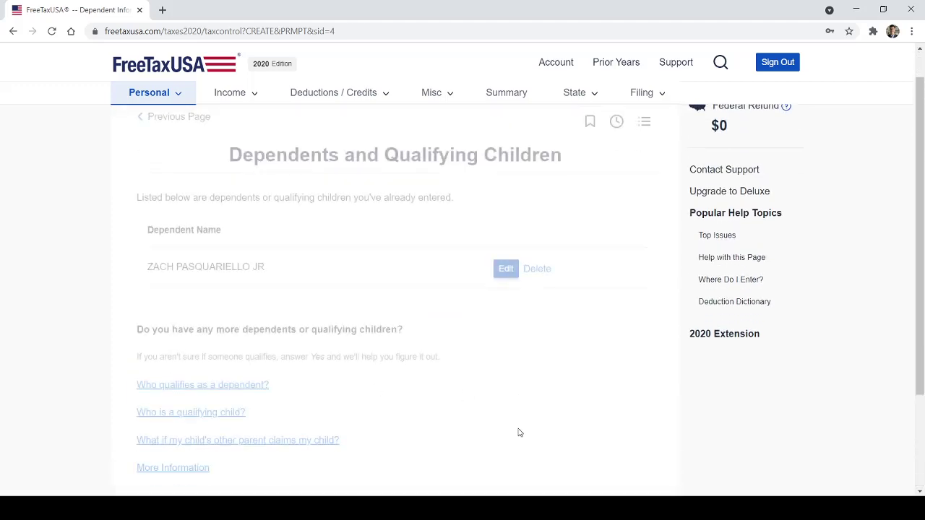
scroll(489, 378, down, 2)
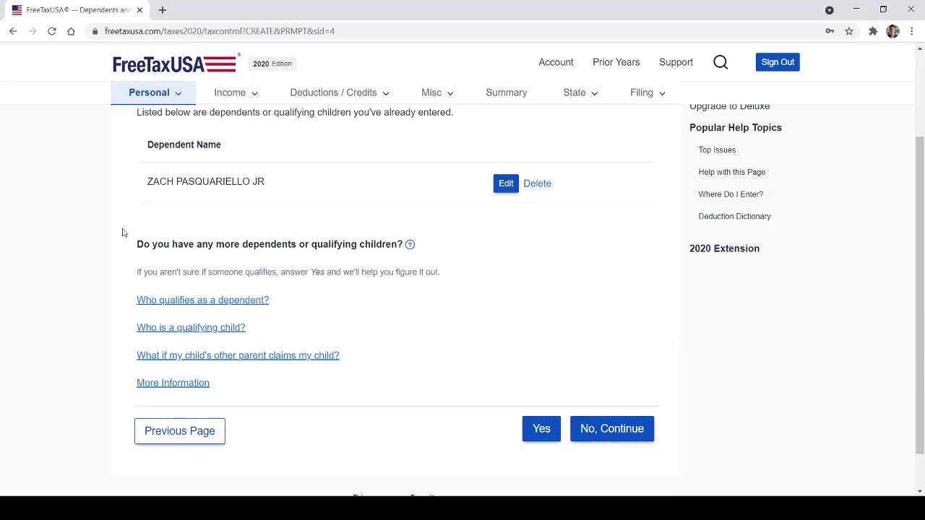
- Confirm there are no more dependents and read the Personal Information Alerts, including the Head of Household alert
click(640, 443)
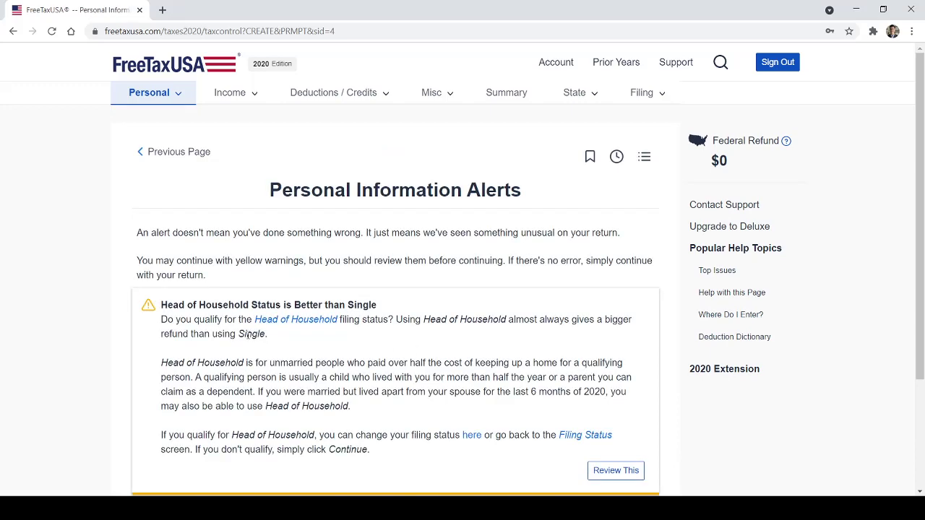
scroll(253, 333, down, 1)
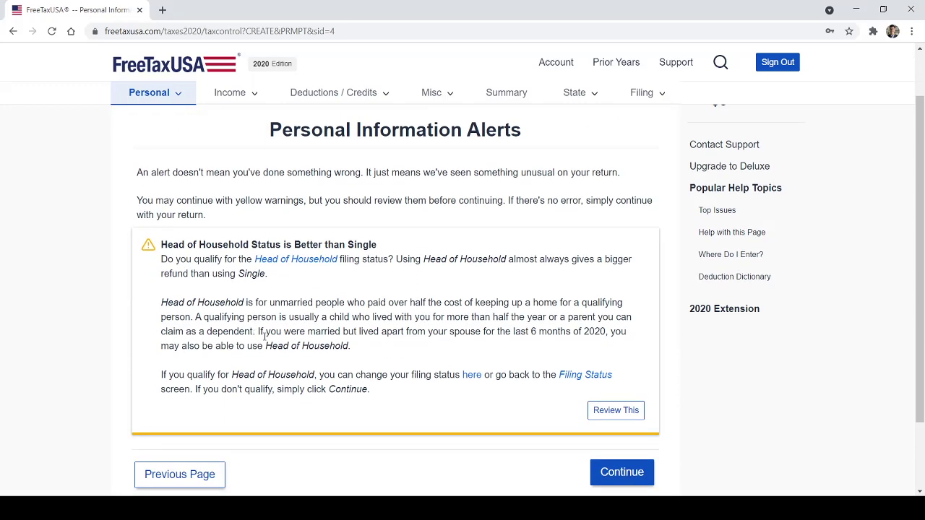
drag(226, 174, 623, 183)
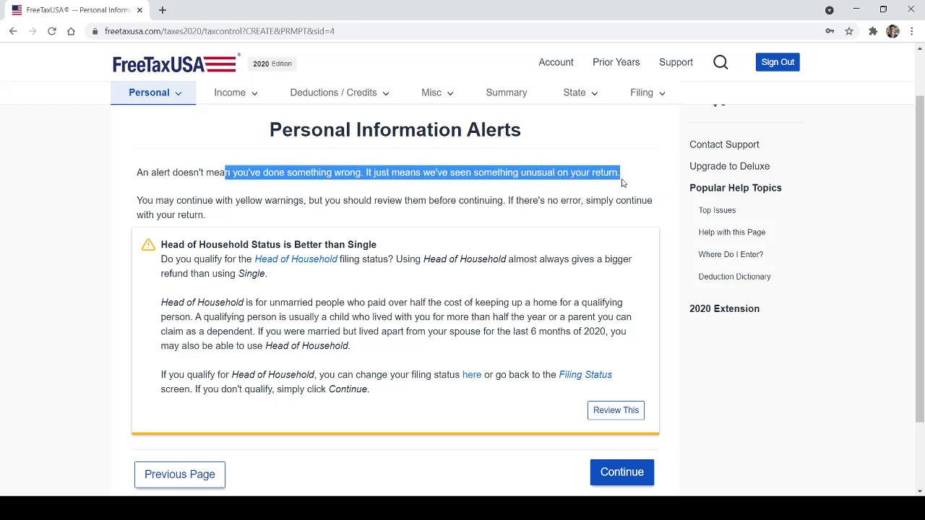
click(628, 178)
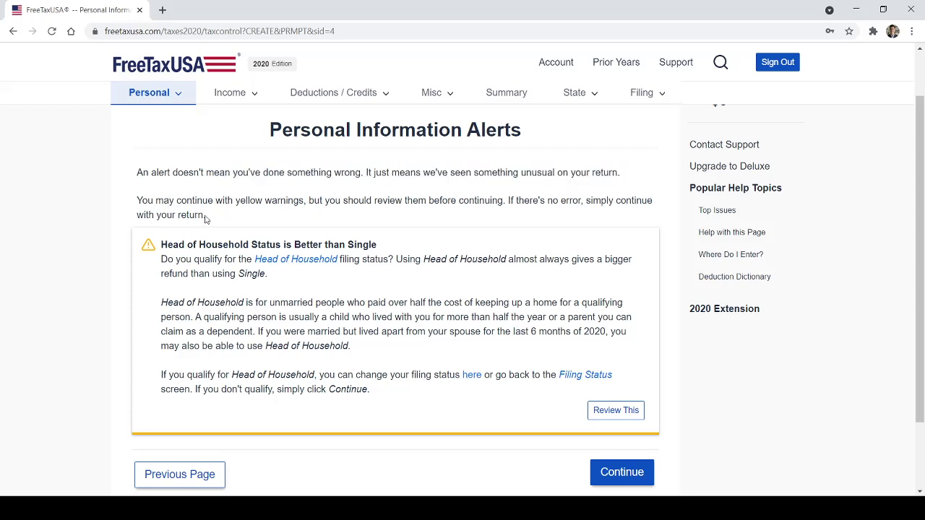
drag(208, 217, 129, 209)
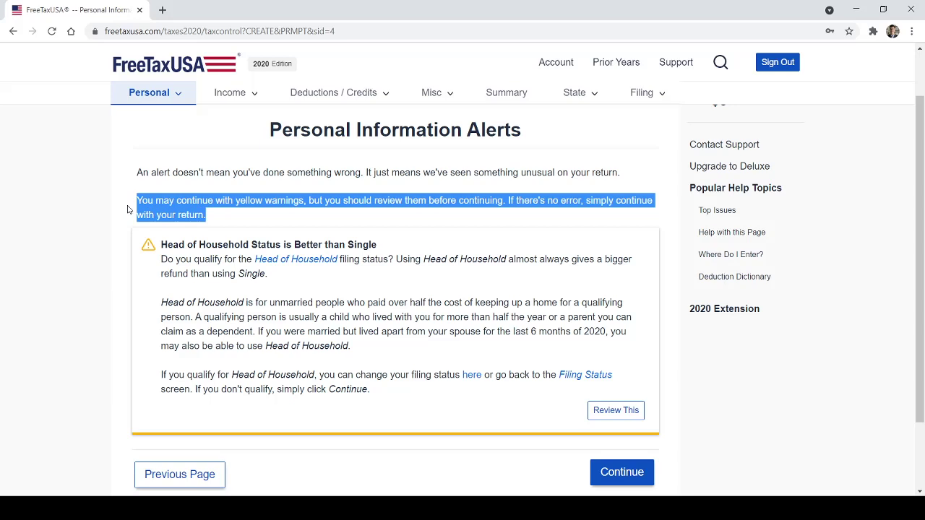
click(233, 229)
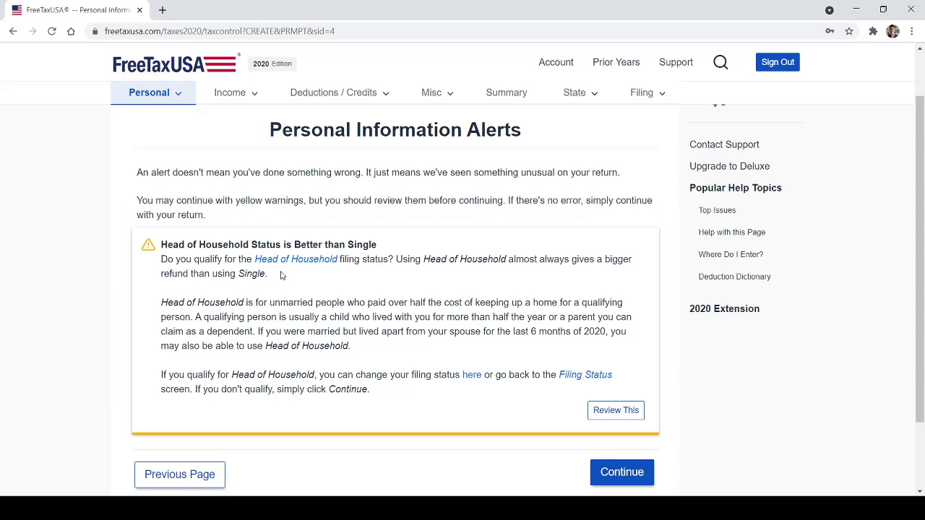
drag(284, 279, 156, 247)
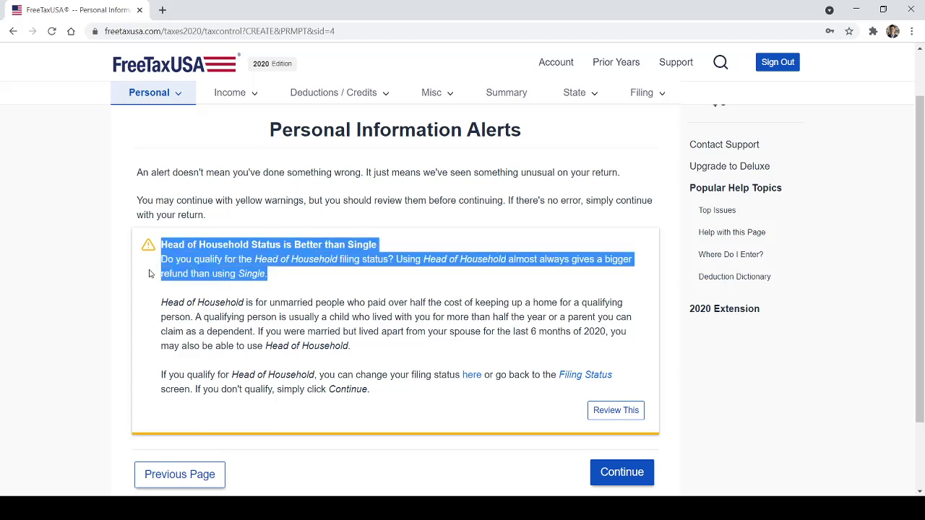
click(301, 282)
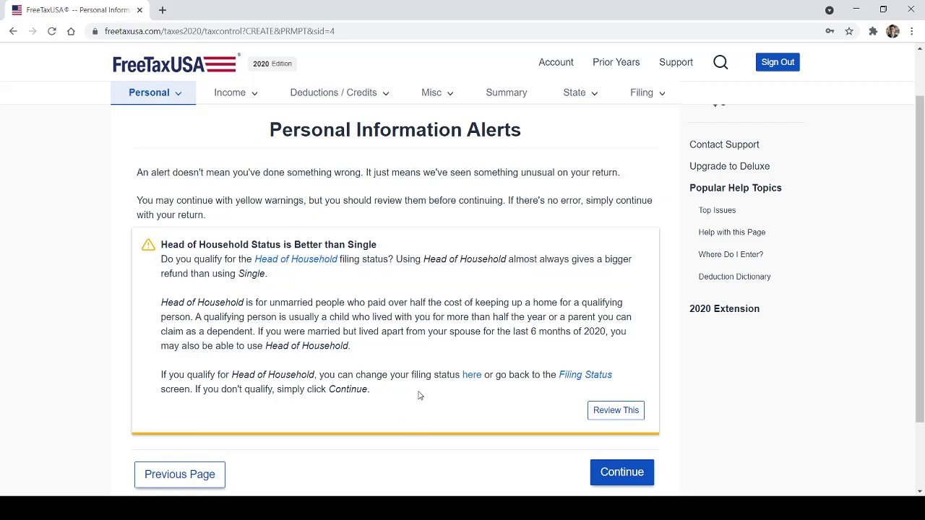
- Change the filing status from Single to Head of Household and save it, leaving no alerts
click(614, 411)
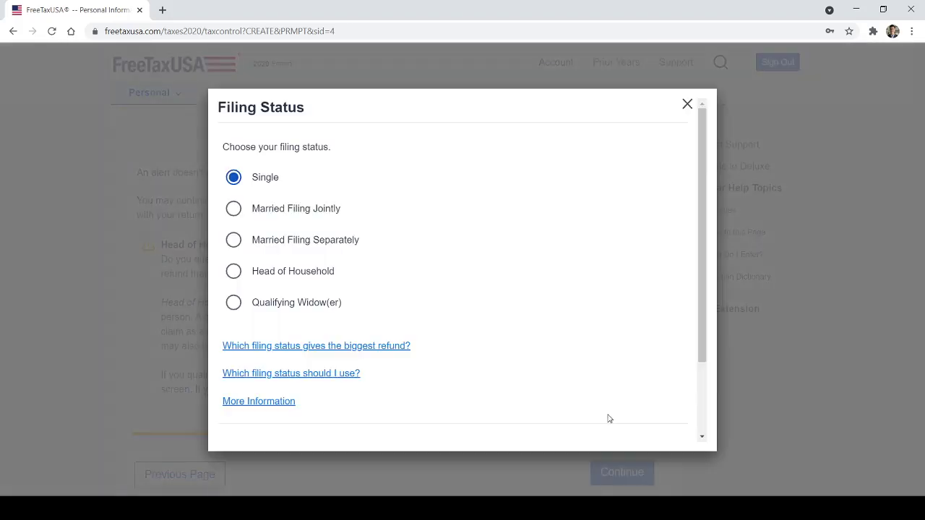
click(234, 271)
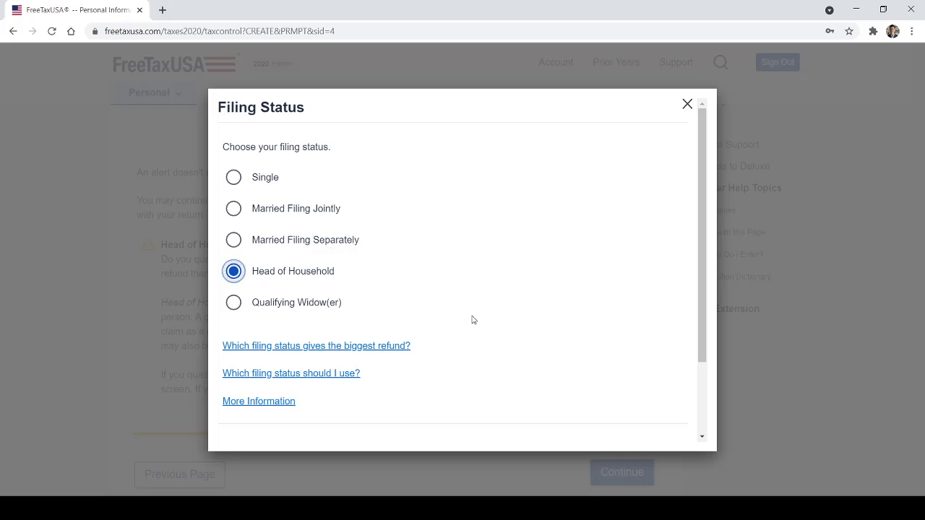
scroll(472, 320, down, 3)
click(433, 370)
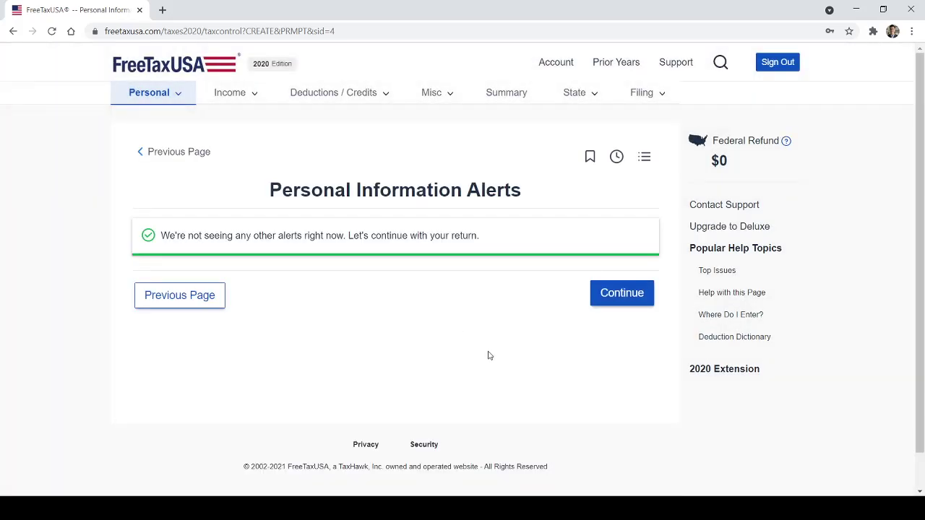
drag(209, 236, 487, 243)
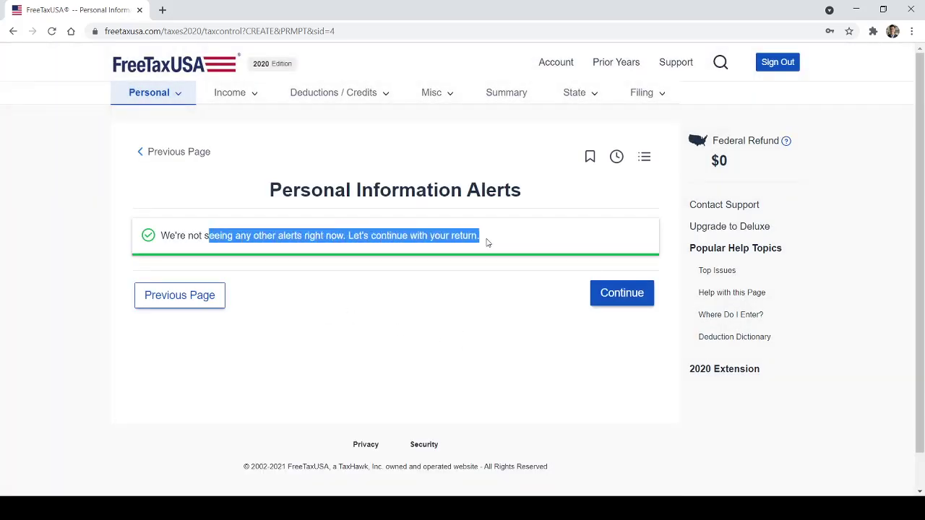
- Move past the alerts page and review the Personal Information Summary down to the Identity Protection PIN question
click(449, 327)
click(612, 302)
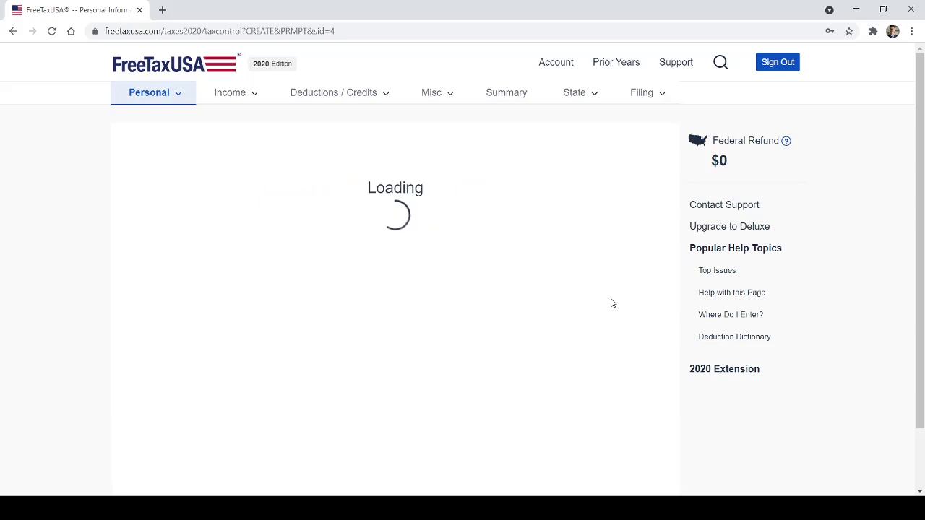
scroll(277, 325, down, 1)
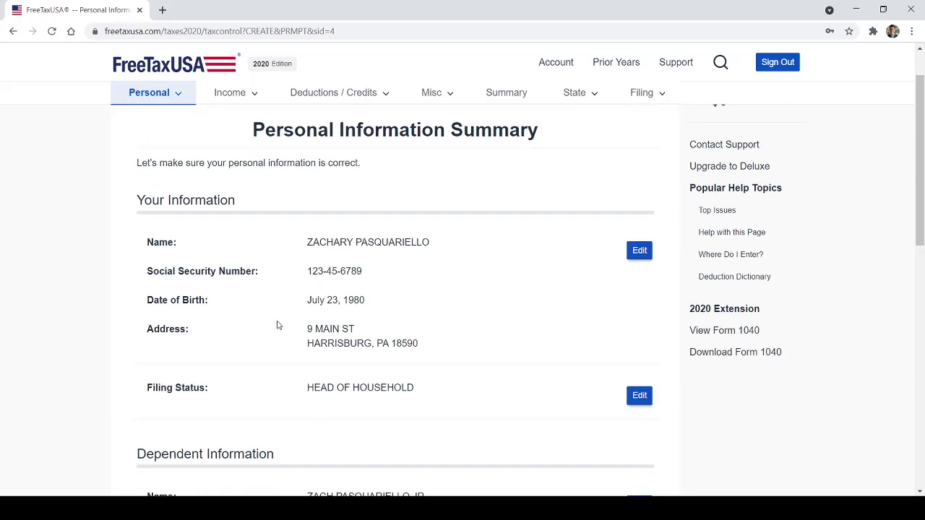
scroll(275, 327, down, 5)
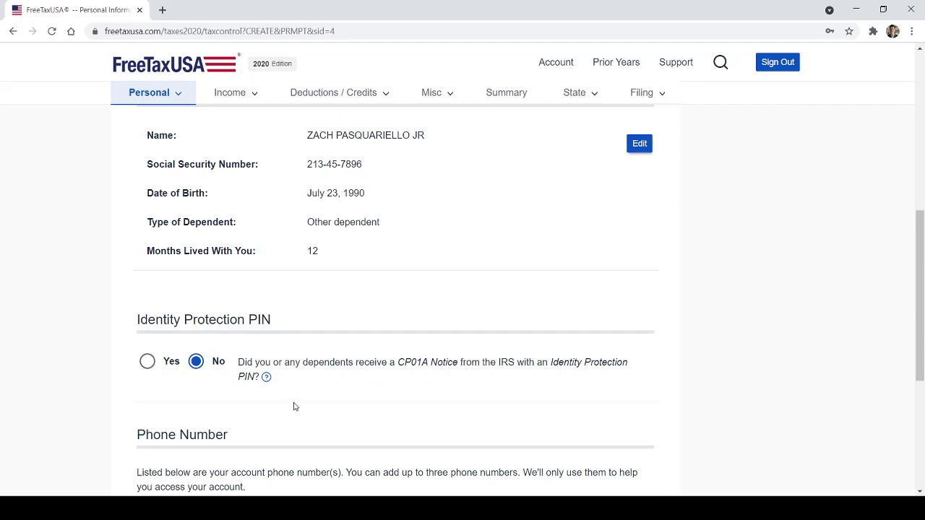
scroll(293, 407, down, 1)
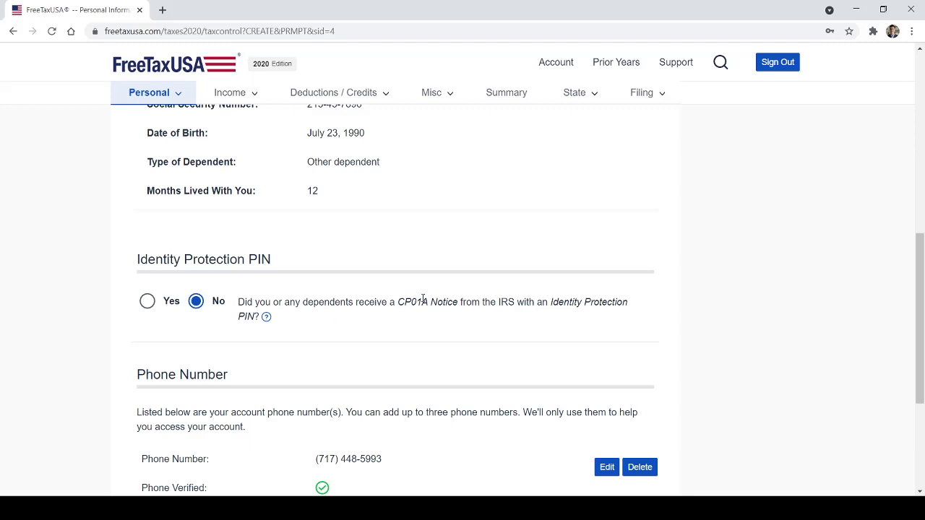
drag(431, 303, 631, 316)
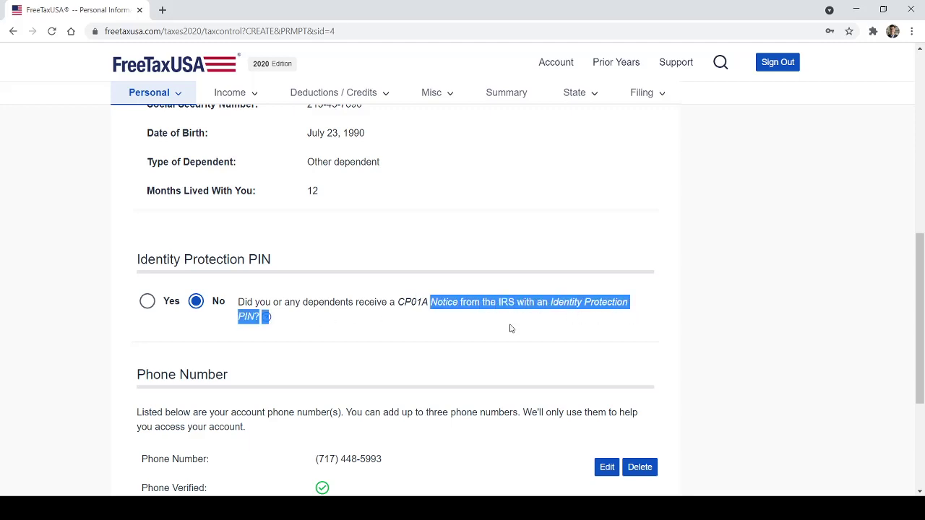
click(287, 323)
- Read the Identity Protection PIN help, close it, and continue past the summary with the PIN answered No
click(266, 317)
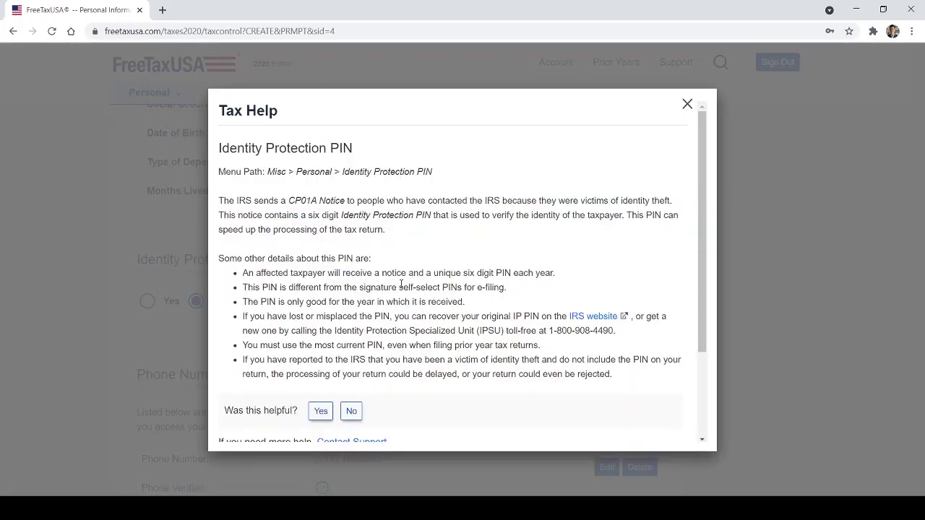
scroll(402, 284, down, 1)
scroll(402, 284, up, 1)
drag(365, 155, 206, 152)
click(415, 149)
drag(575, 203, 687, 200)
click(690, 202)
click(687, 104)
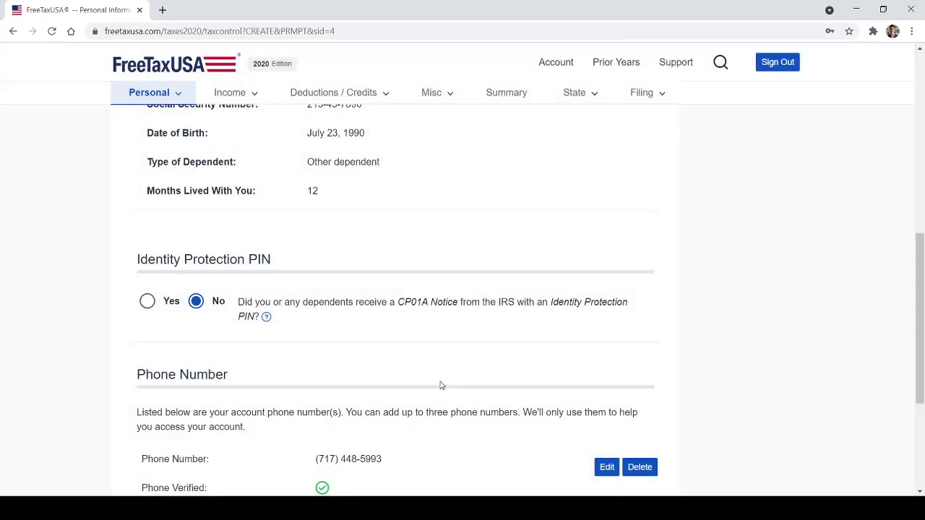
scroll(441, 386, down, 2)
scroll(351, 355, down, 1)
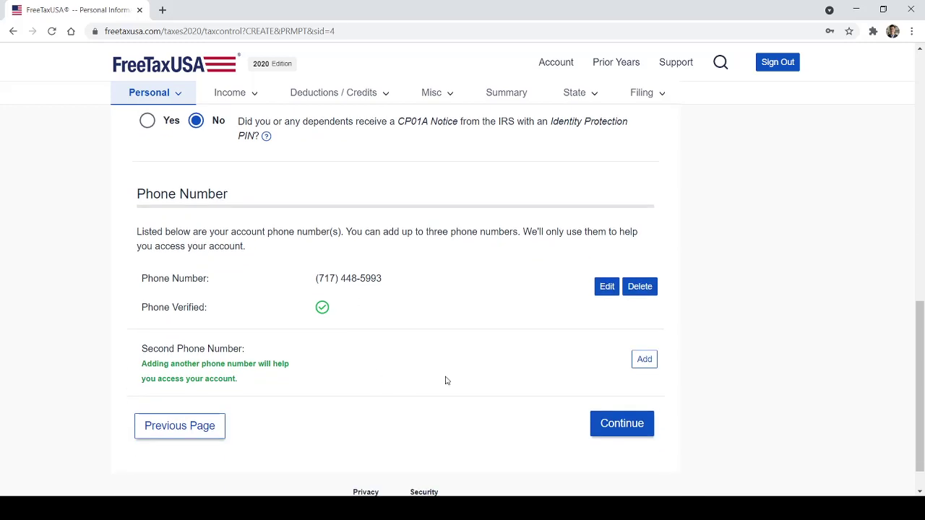
click(628, 425)
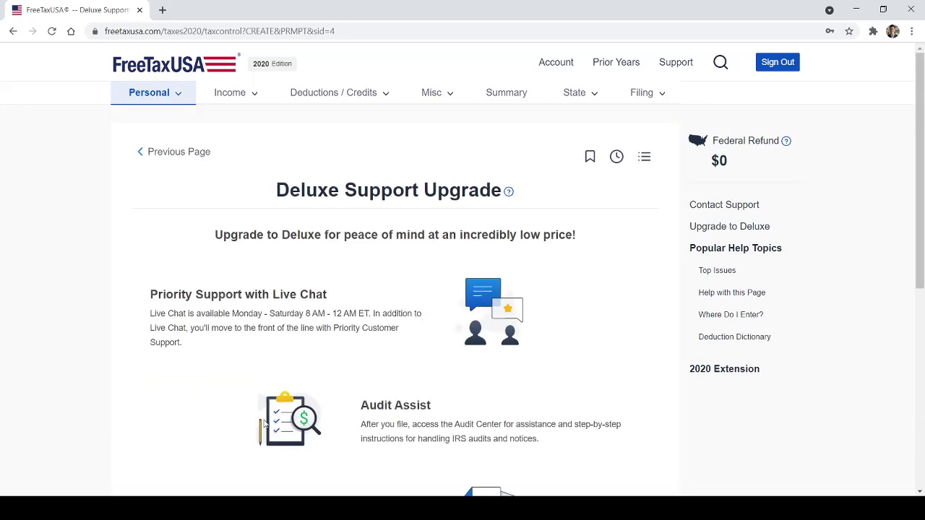
- Read through the Deluxe Support Upgrade offer, including Audit Assist, and continue without upgrading
scroll(265, 424, down, 5)
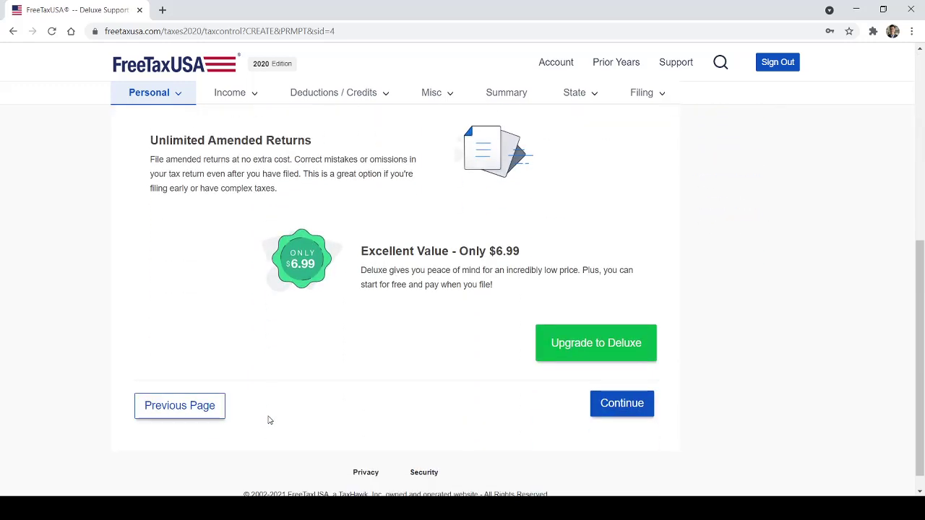
scroll(355, 423, up, 3)
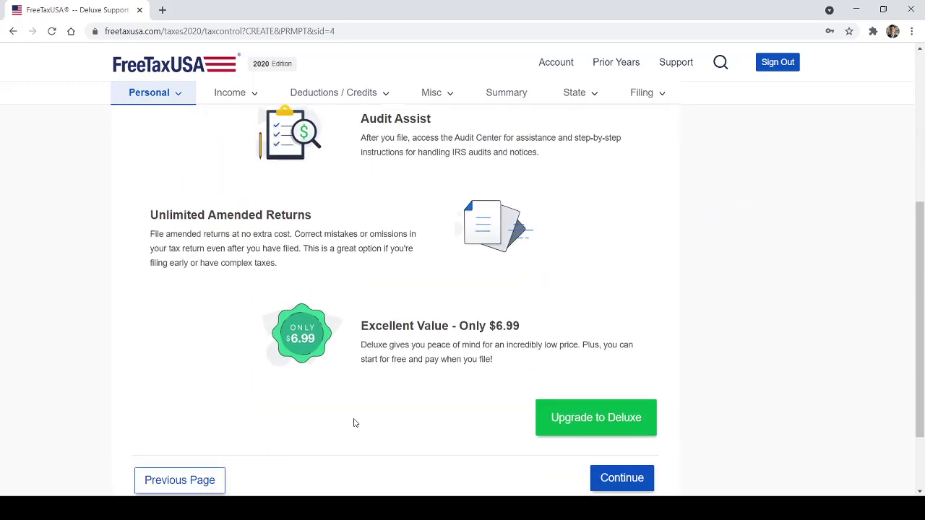
scroll(354, 422, up, 3)
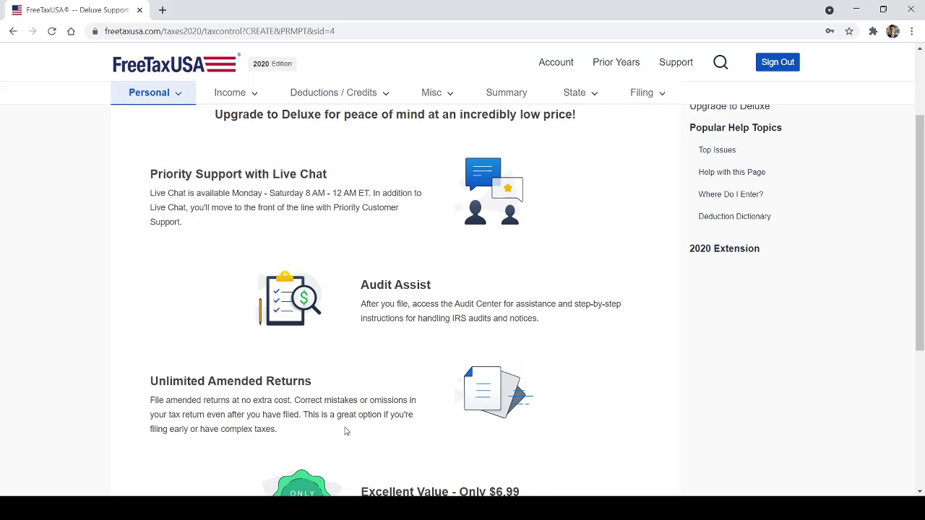
drag(285, 429, 141, 381)
click(140, 381)
drag(553, 325, 355, 291)
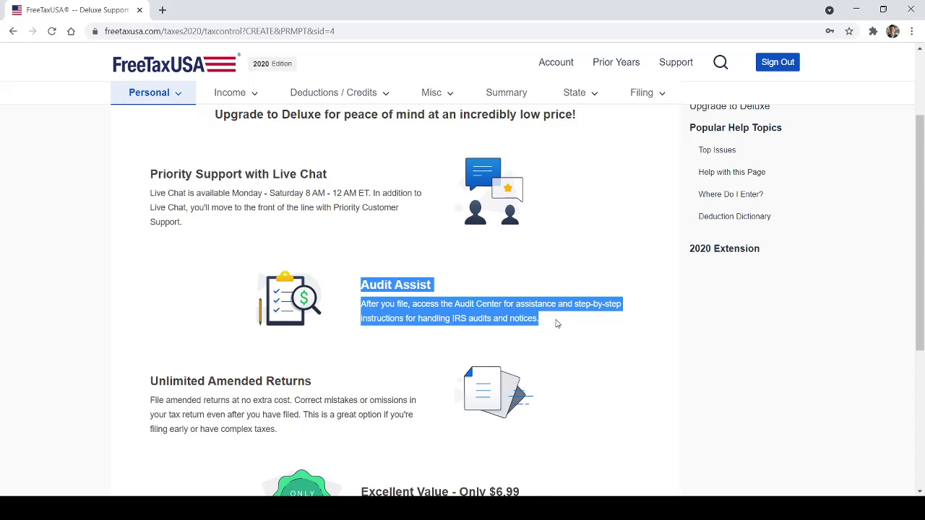
scroll(556, 323, up, 1)
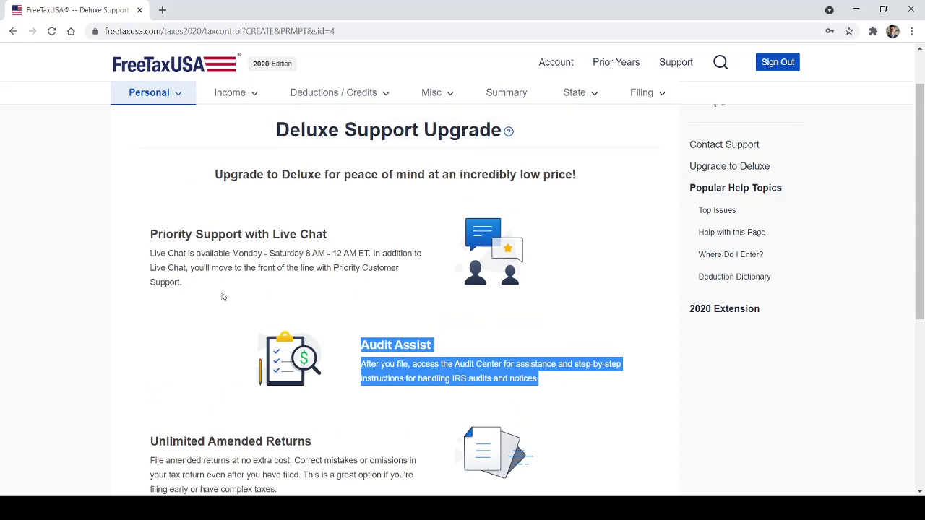
drag(206, 289, 149, 234)
click(131, 245)
scroll(506, 340, down, 4)
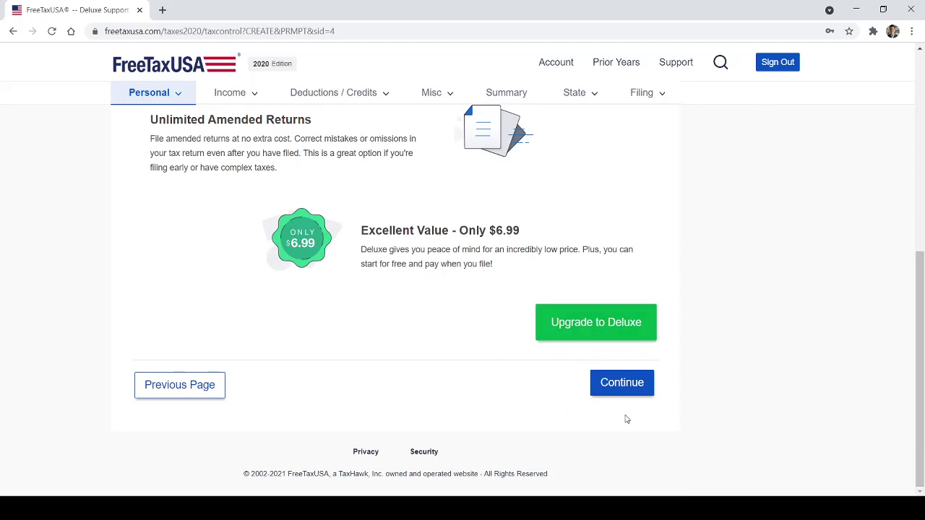
click(624, 387)
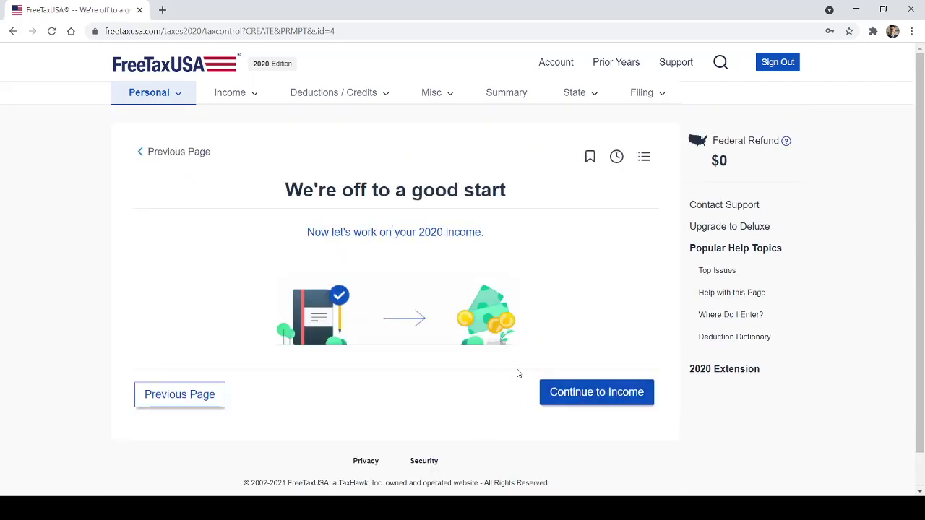
- Begin the Income section and answer 'Yes - I'll enter my W-2 now' to bring up the W-2 form
click(569, 392)
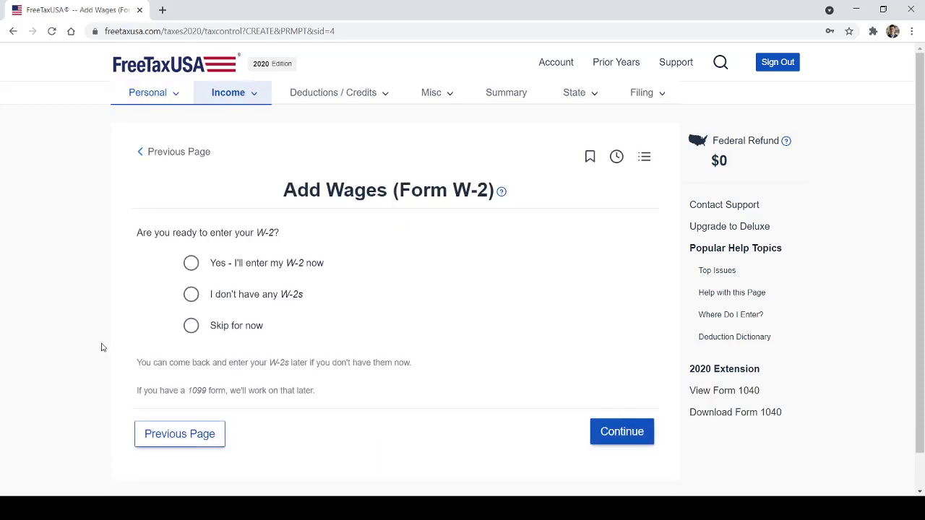
click(190, 263)
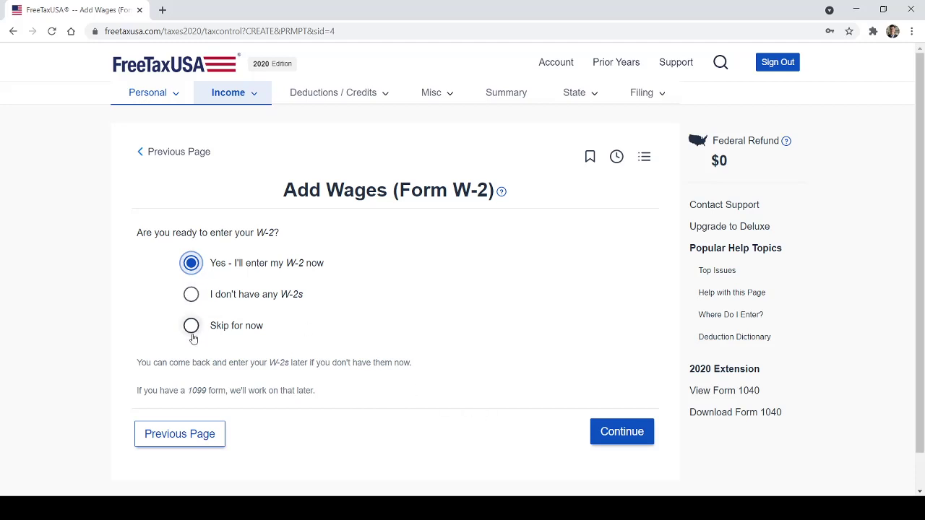
click(623, 432)
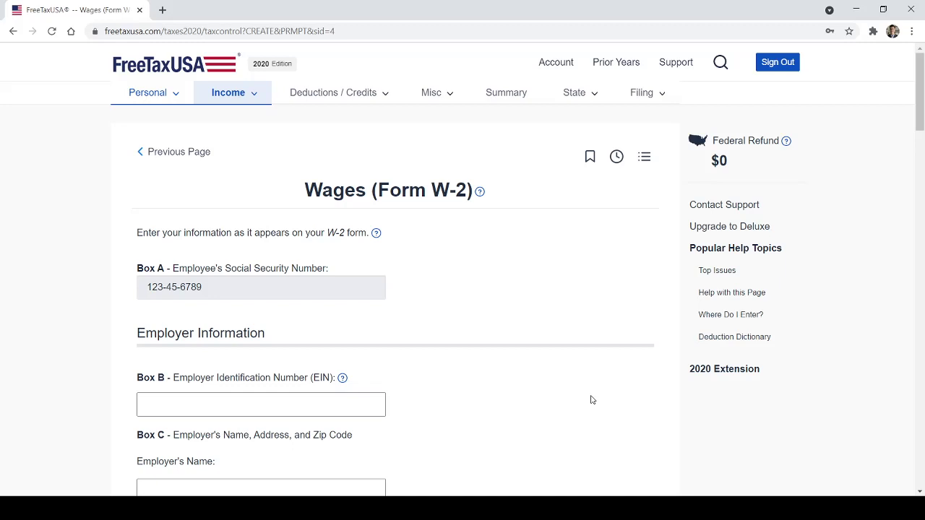
scroll(477, 422, down, 1)
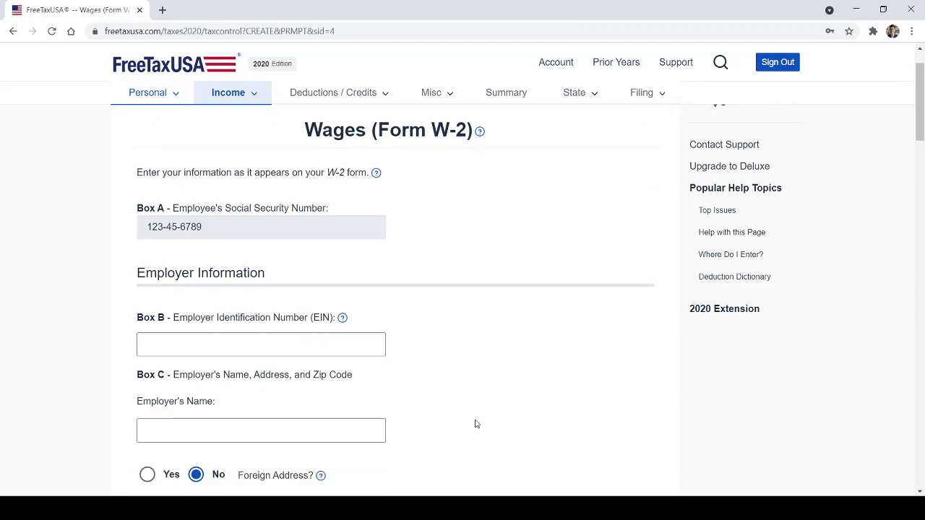
scroll(475, 424, down, 3)
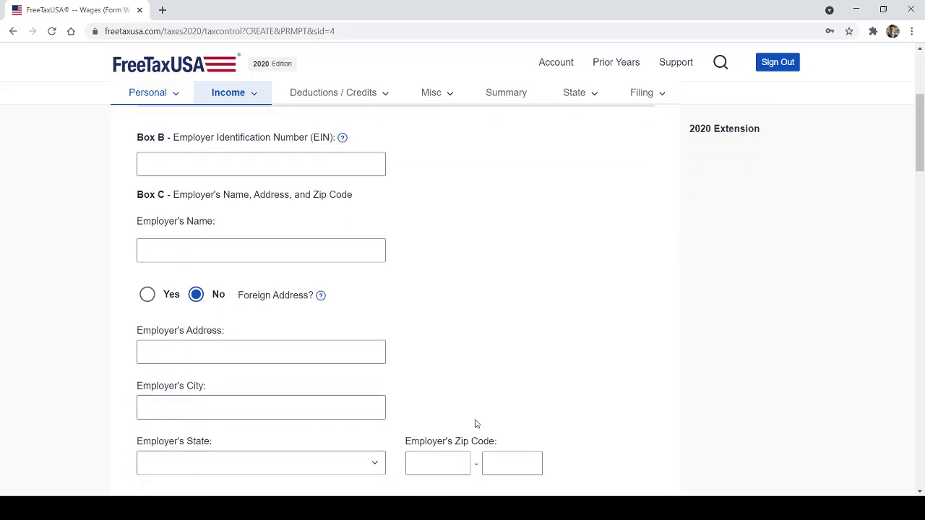
click(214, 158)
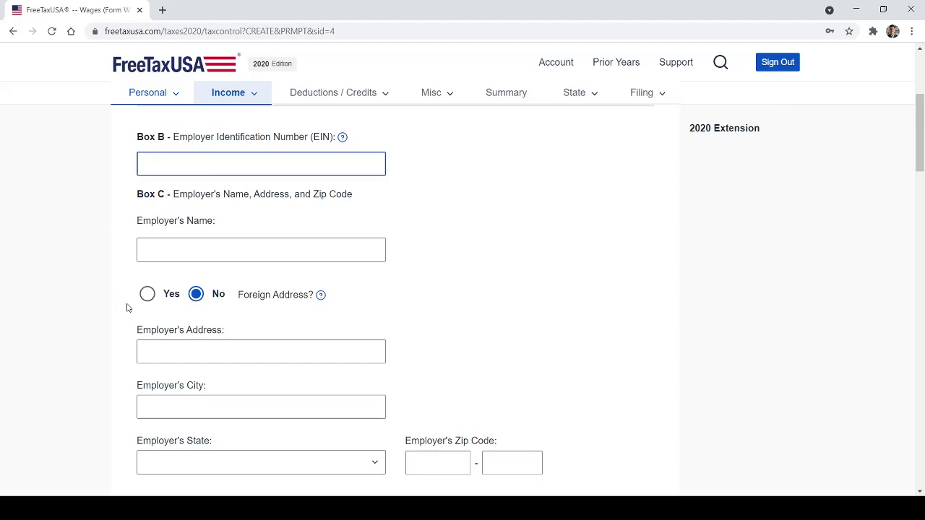
scroll(431, 306, down, 3)
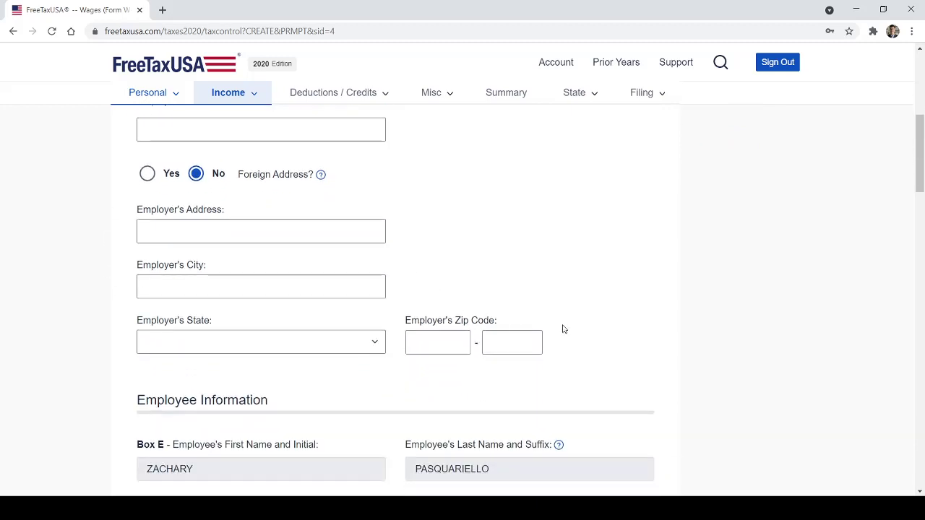
scroll(563, 329, down, 4)
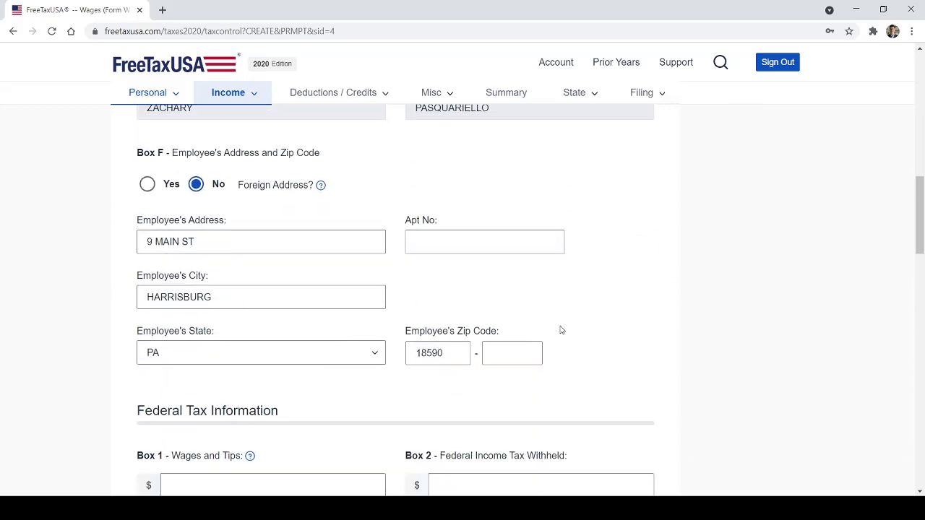
scroll(560, 330, down, 1)
scroll(389, 409, down, 3)
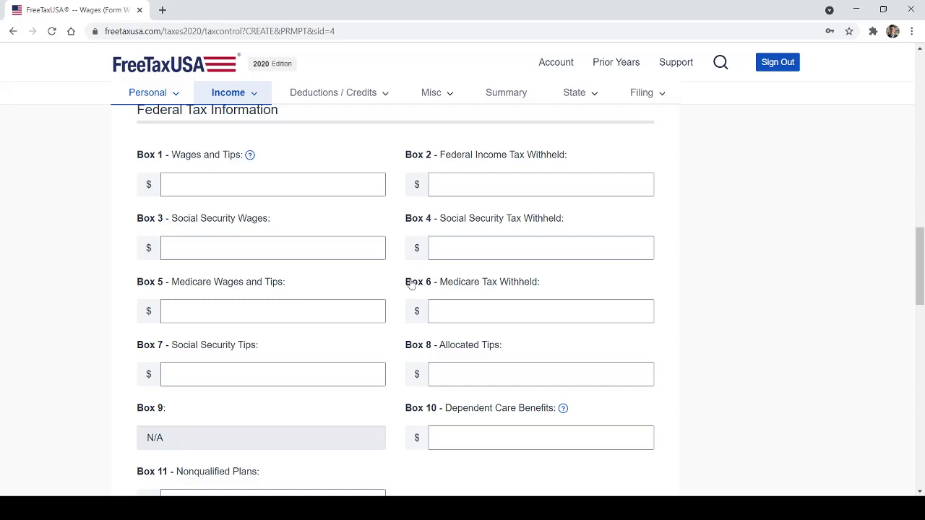
scroll(446, 378, down, 6)
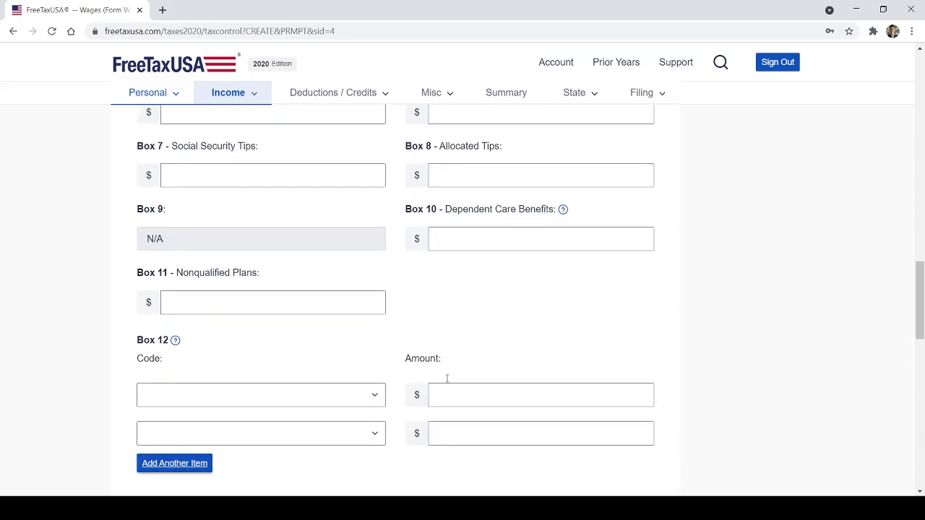
scroll(386, 385, down, 4)
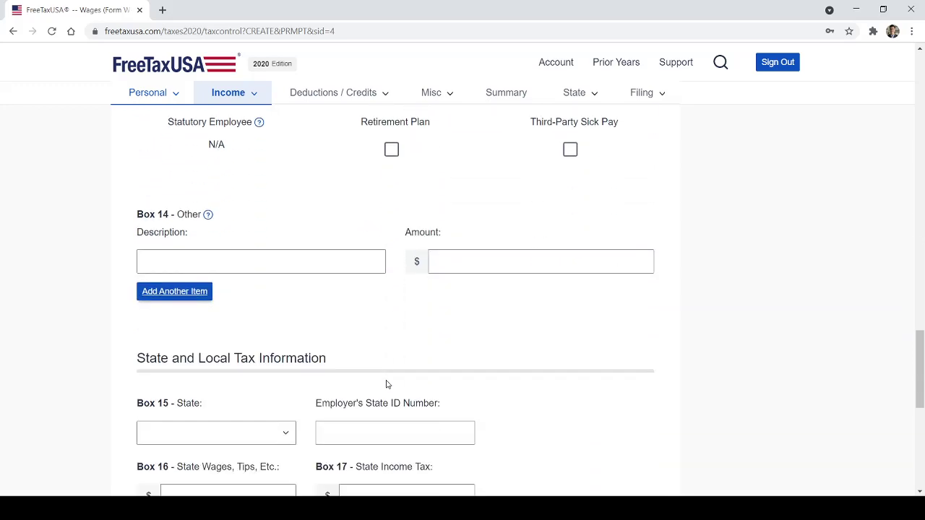
scroll(387, 381, down, 5)
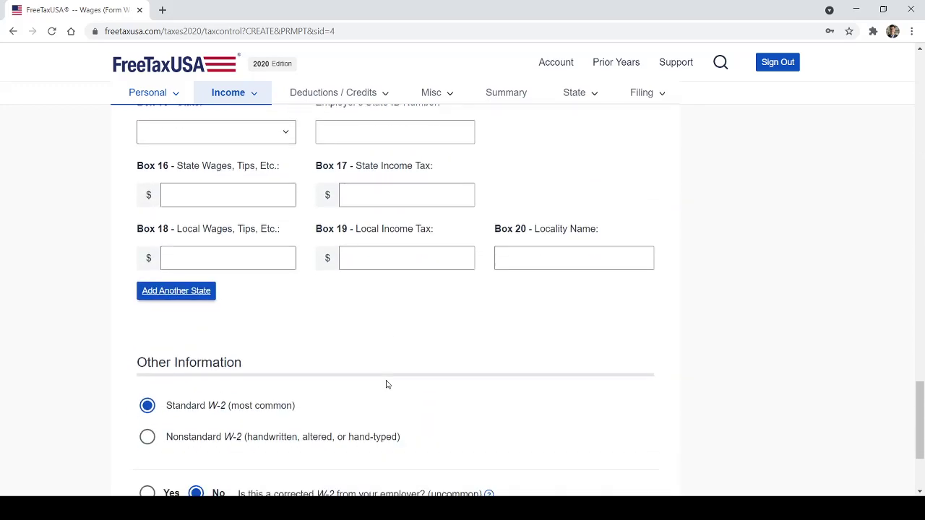
scroll(386, 384, up, 7)
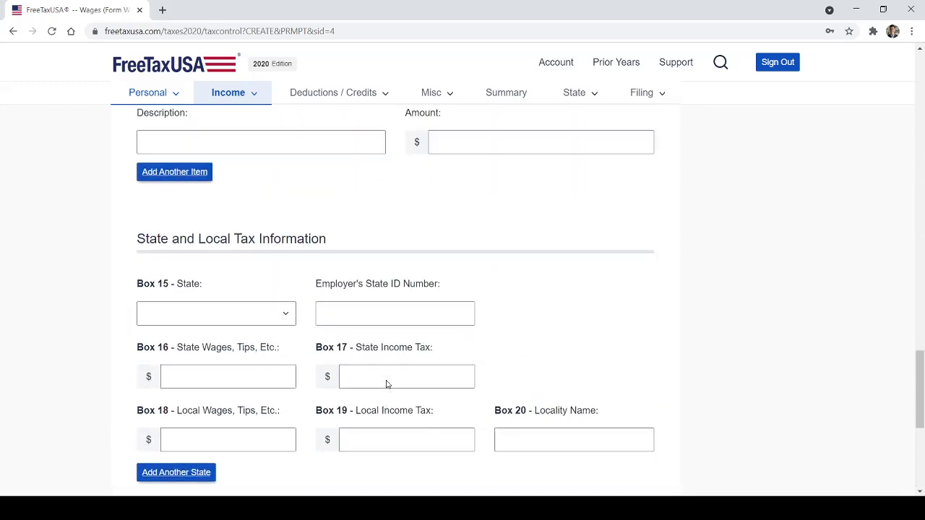
scroll(386, 385, up, 6)
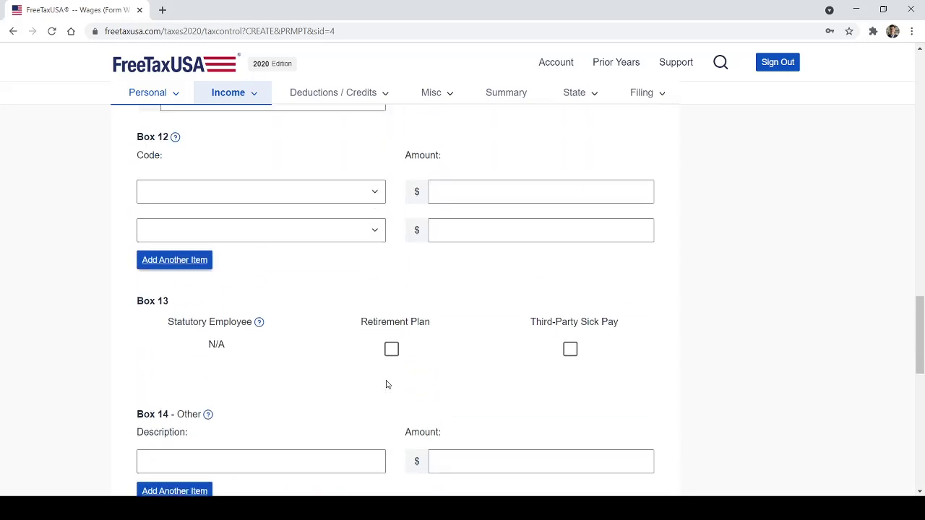
scroll(386, 384, up, 2)
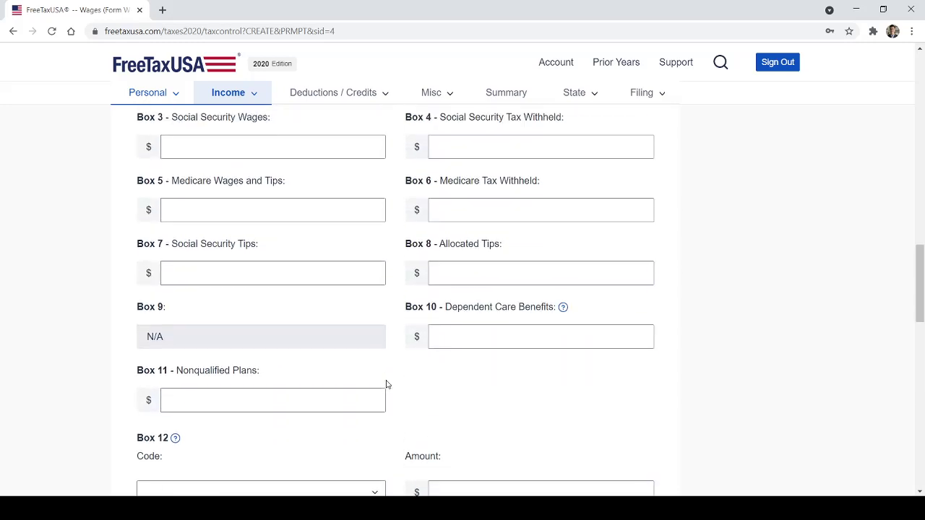
scroll(390, 382, up, 4)
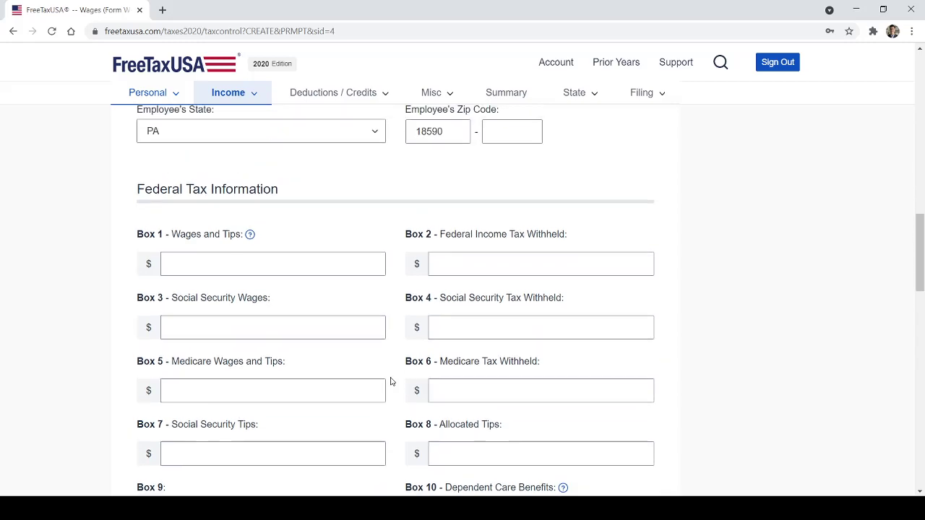
scroll(390, 381, up, 2)
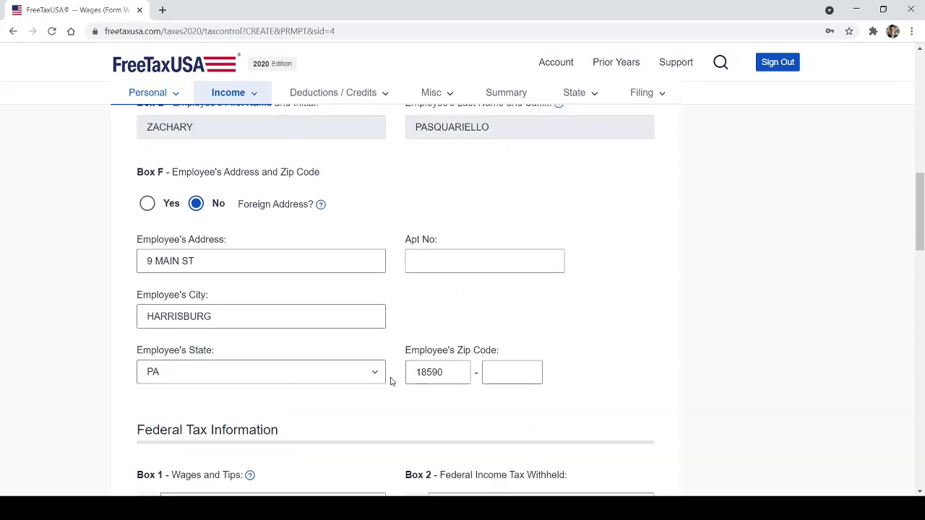
scroll(392, 381, up, 4)
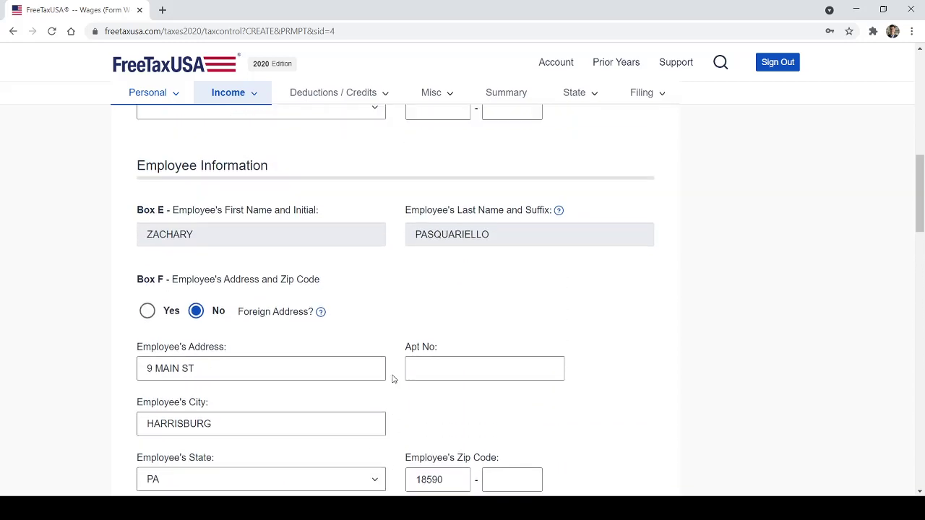
scroll(394, 378, up, 3)
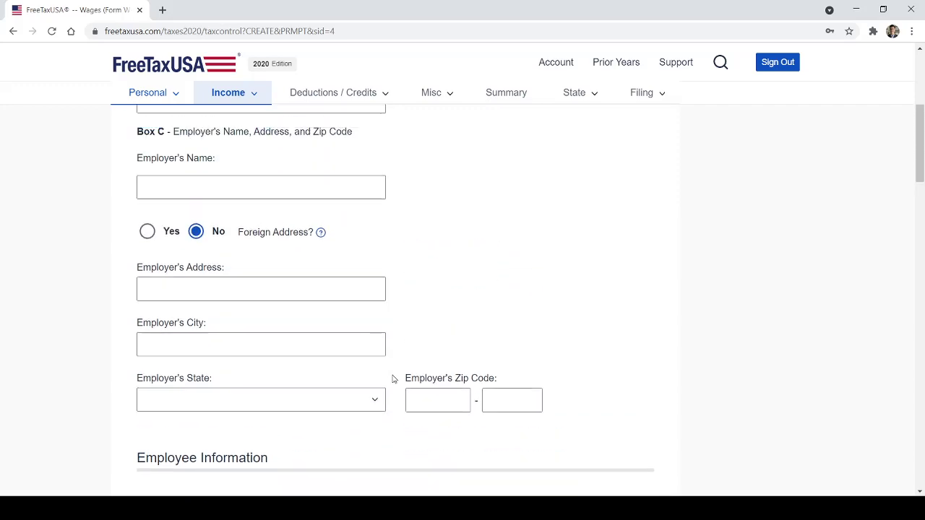
scroll(393, 379, up, 4)
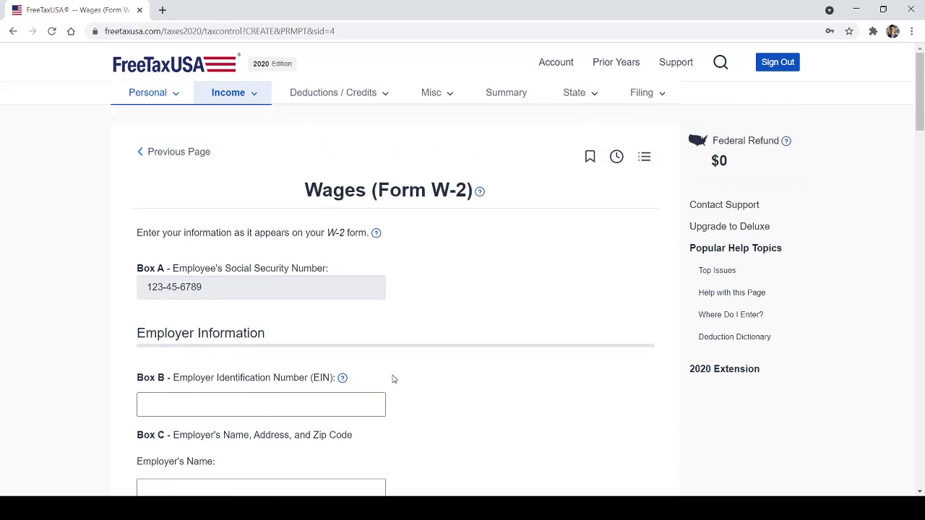
scroll(394, 378, down, 15)
scroll(392, 379, down, 15)
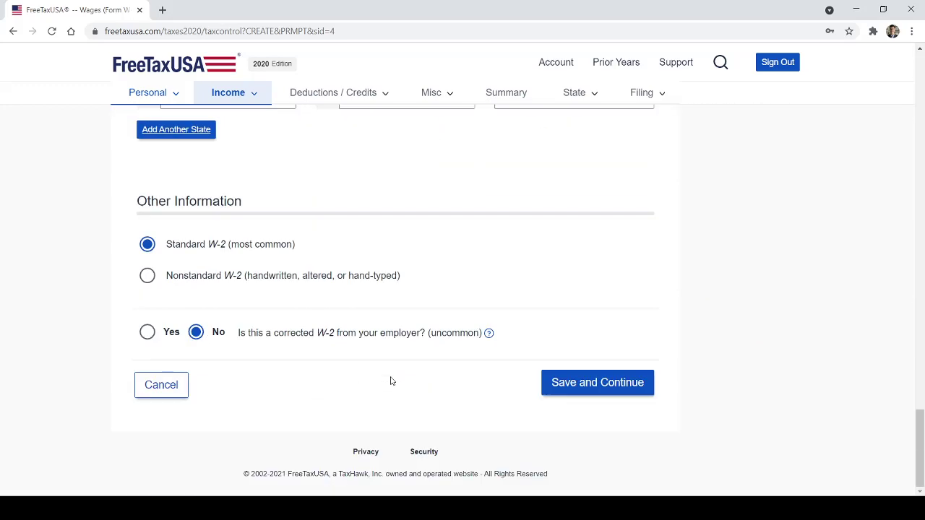
- Cancel the blank W-2 and answer 'Skip for now' to the Add Wages question
click(627, 386)
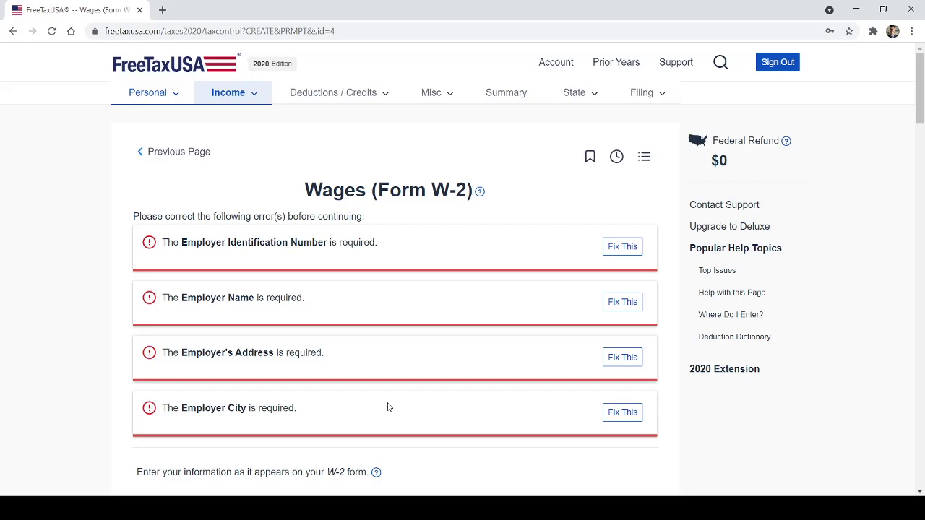
scroll(387, 407, down, 15)
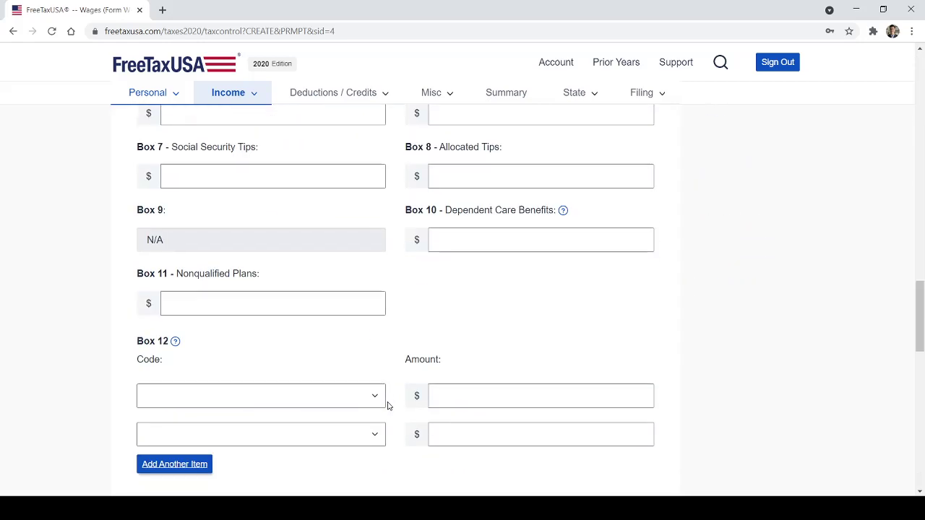
scroll(387, 407, down, 10)
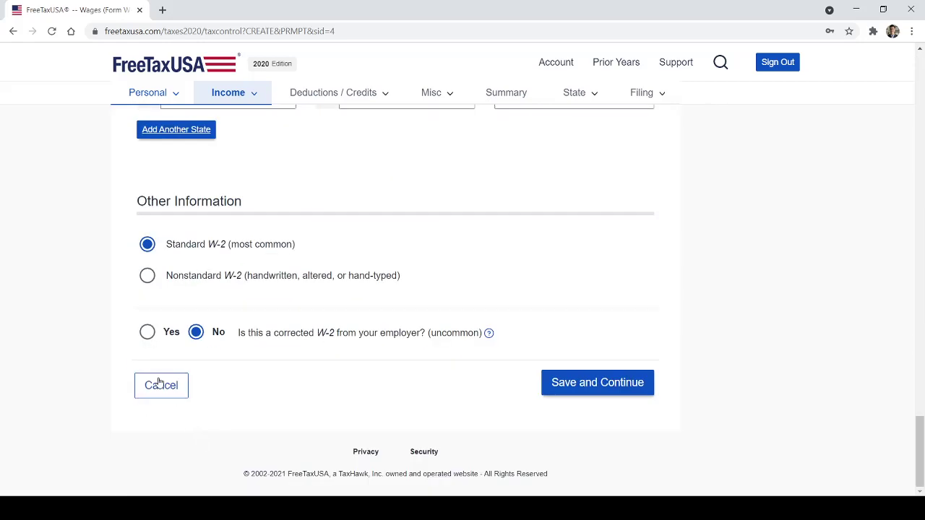
click(159, 383)
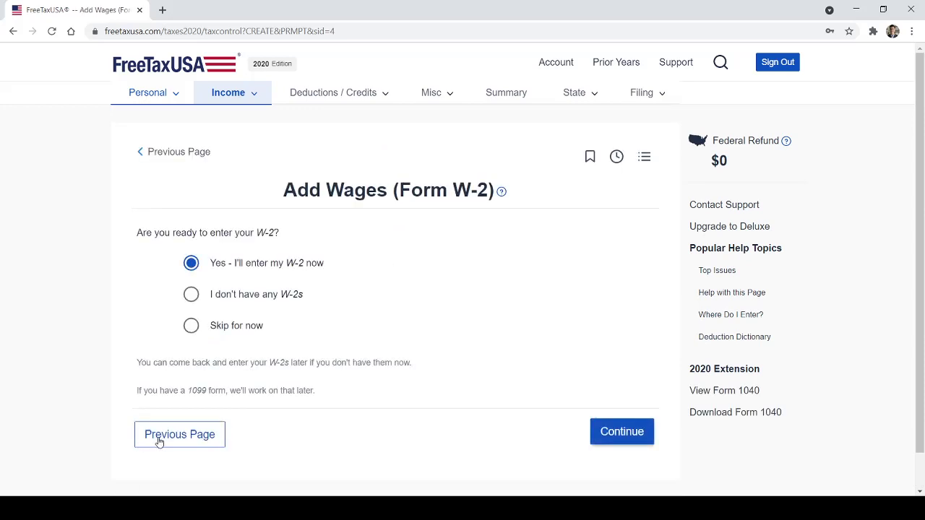
click(191, 325)
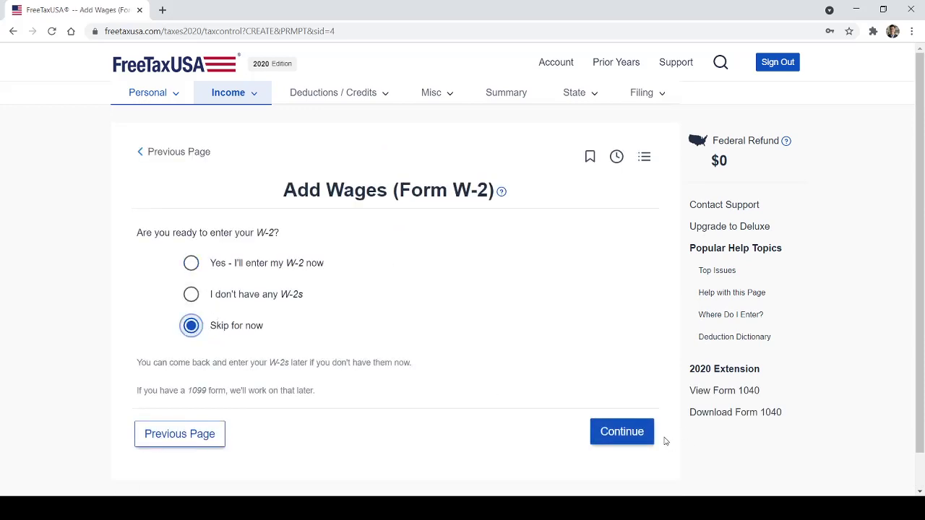
click(633, 439)
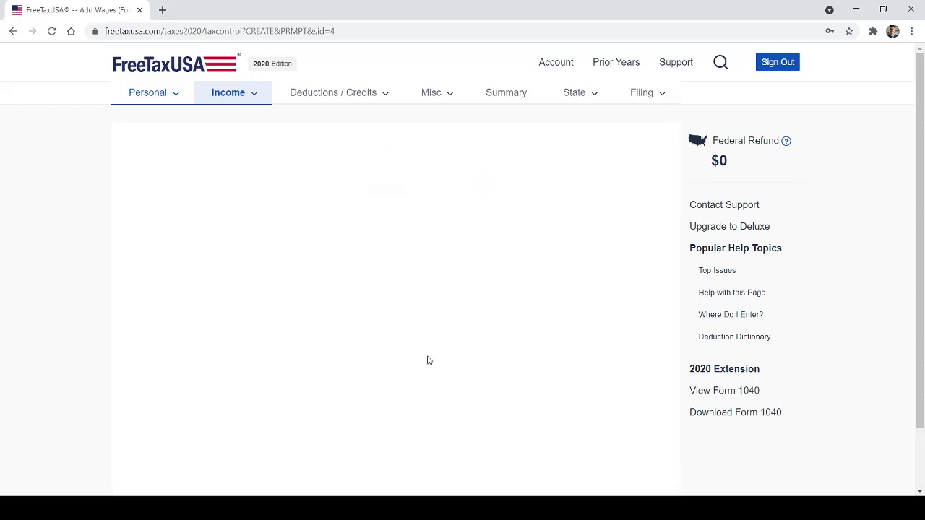
- On the Your Income overview, open the Tax Help for Interest Income (Form 1099-INT)
scroll(432, 349, down, 1)
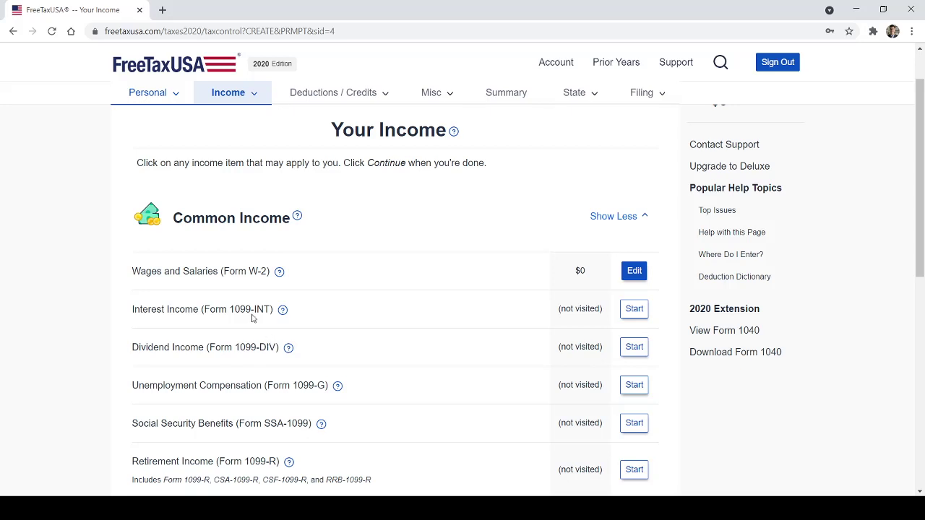
scroll(235, 343, down, 1)
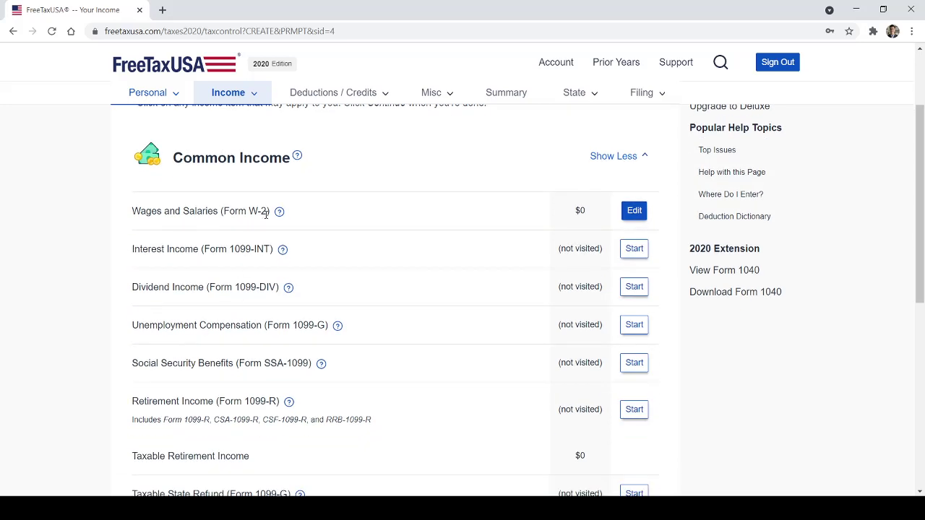
drag(130, 256, 295, 253)
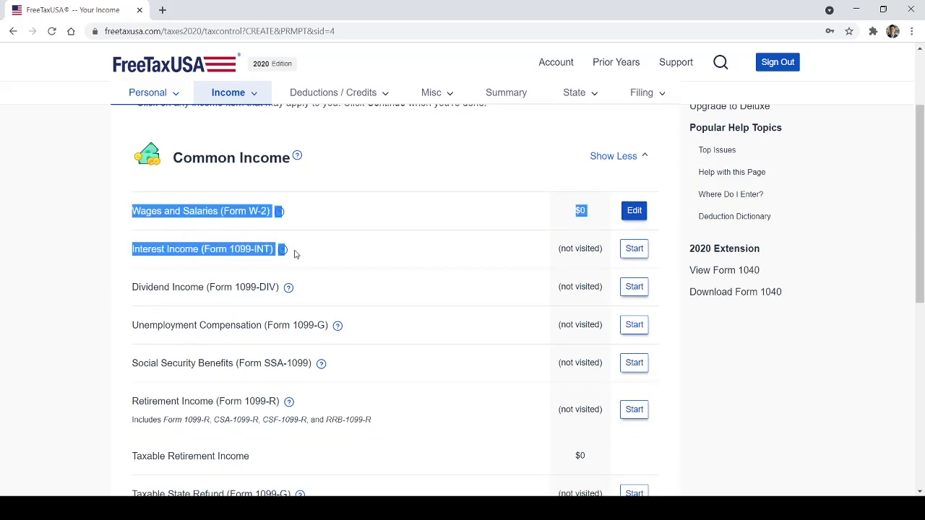
click(295, 254)
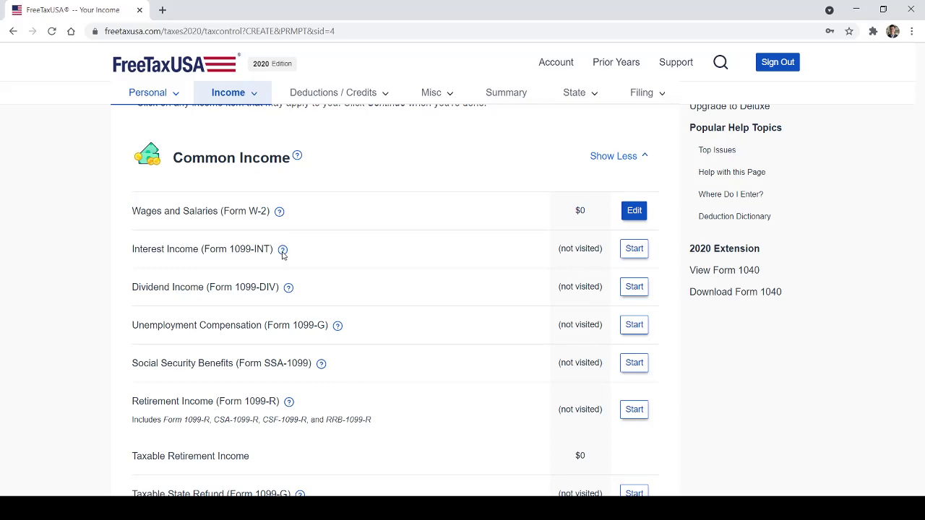
click(283, 250)
drag(469, 248, 319, 151)
- Scroll through the Interest Income help and close it, returning to the Your Income overview
click(470, 182)
scroll(673, 238, down, 5)
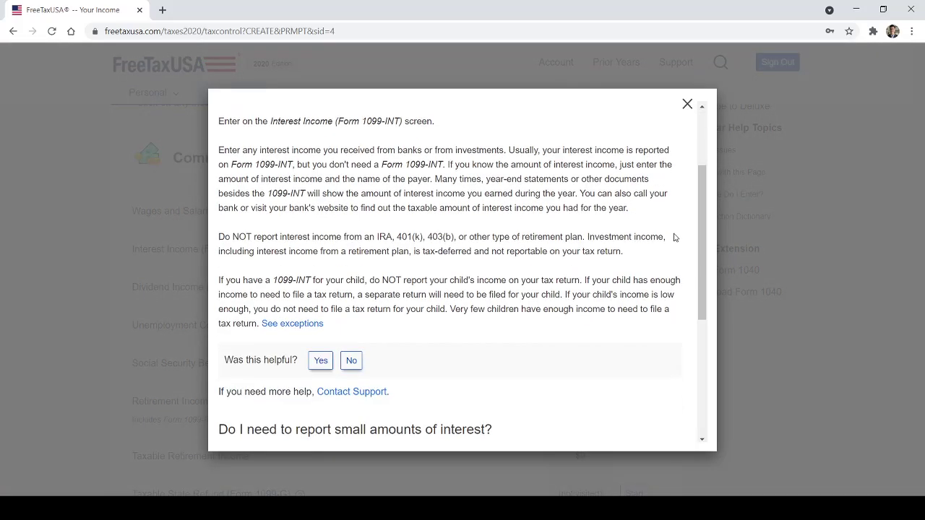
scroll(676, 240, up, 6)
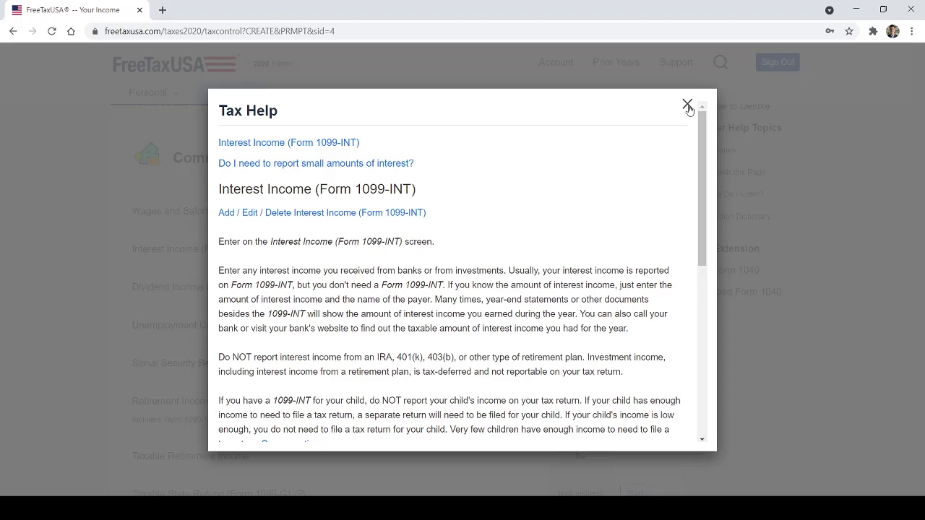
click(687, 106)
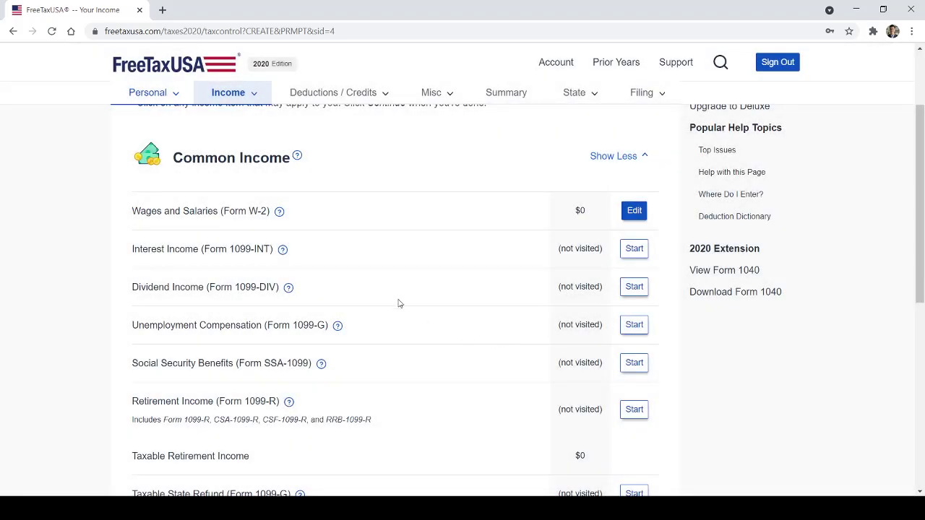
drag(311, 300, 107, 258)
click(72, 254)
drag(309, 255, 89, 213)
click(88, 215)
drag(133, 286, 304, 290)
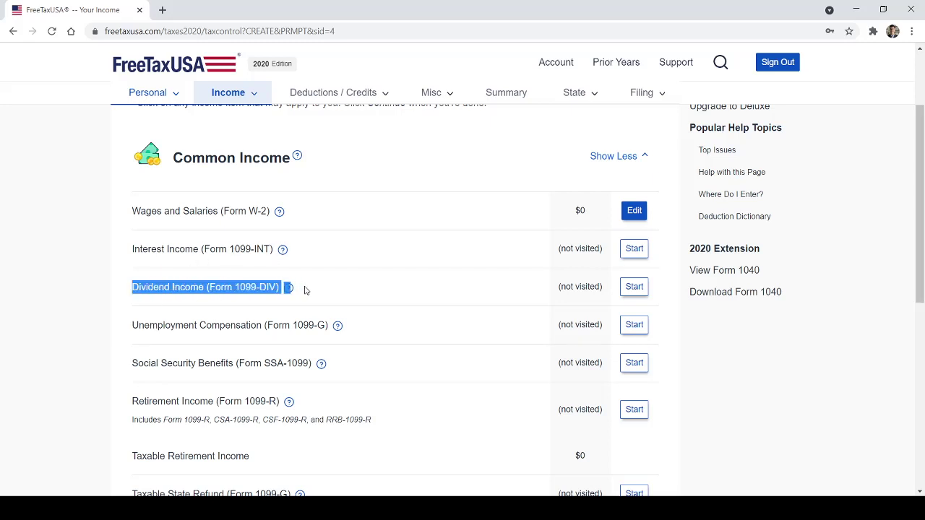
click(119, 287)
drag(119, 287, 314, 285)
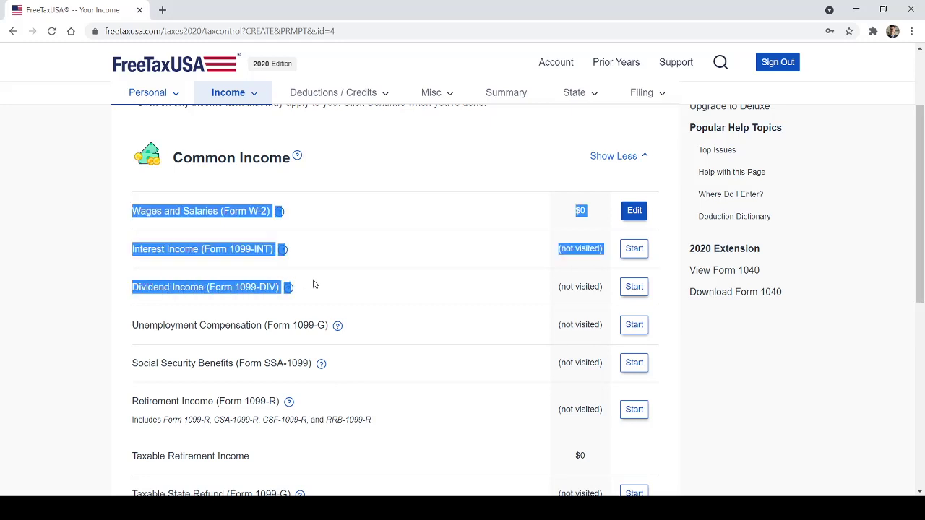
click(314, 290)
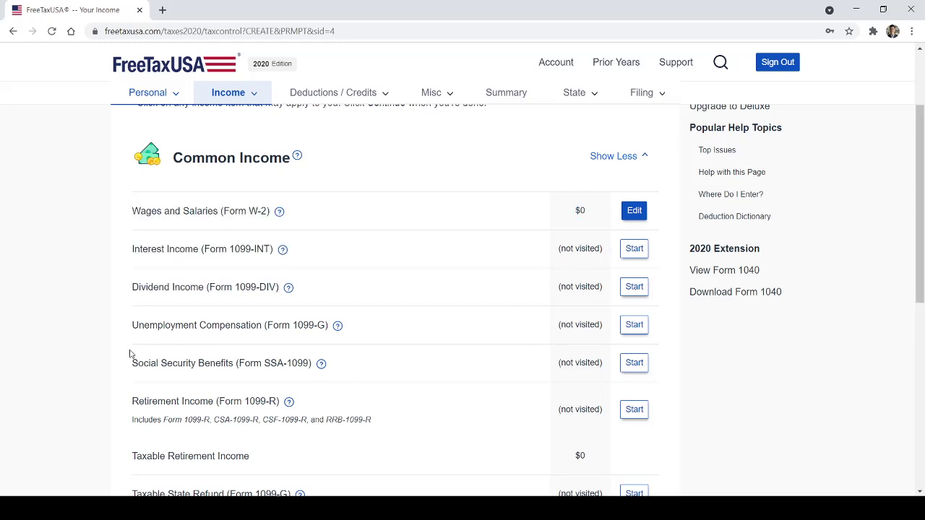
drag(124, 210, 377, 331)
click(377, 331)
triple_click(310, 328)
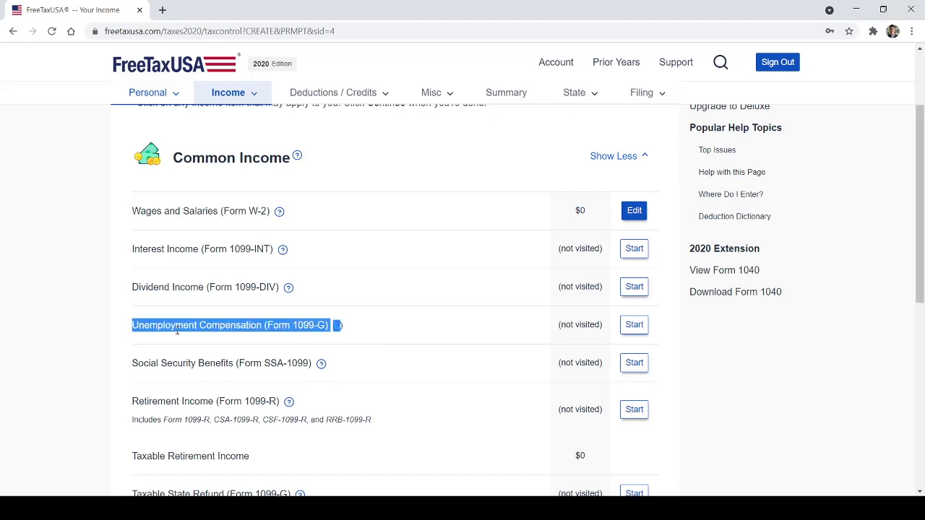
click(129, 329)
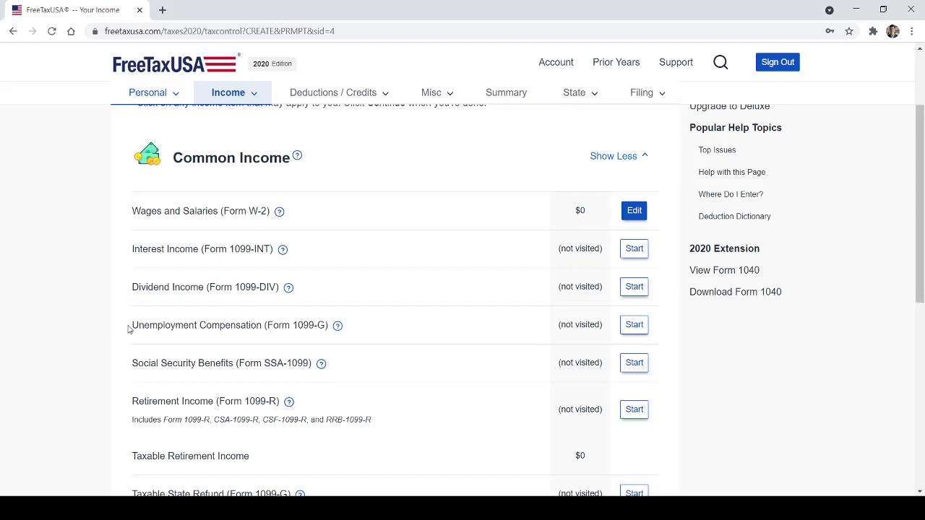
drag(132, 211, 275, 325)
click(277, 323)
drag(133, 325, 342, 334)
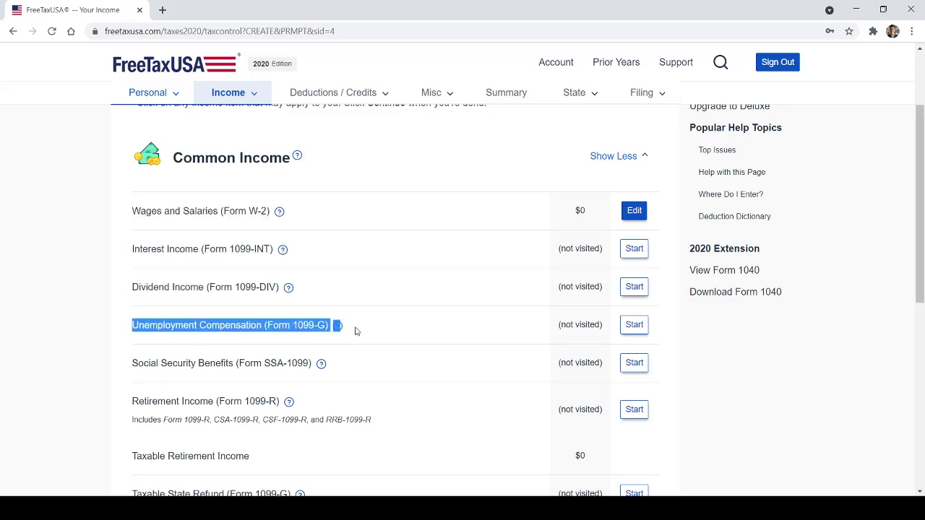
click(292, 327)
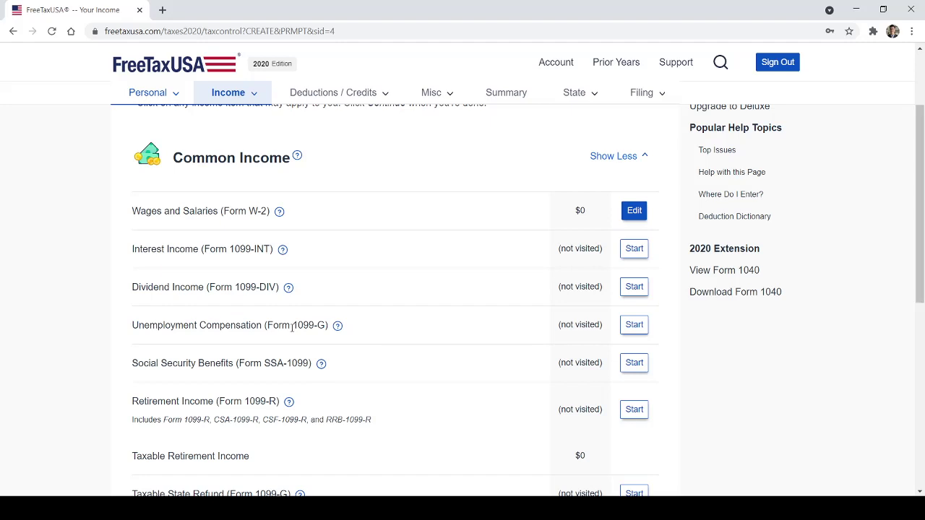
drag(133, 325, 369, 326)
click(116, 333)
drag(134, 365, 284, 365)
click(380, 366)
click(275, 364)
scroll(268, 367, down, 2)
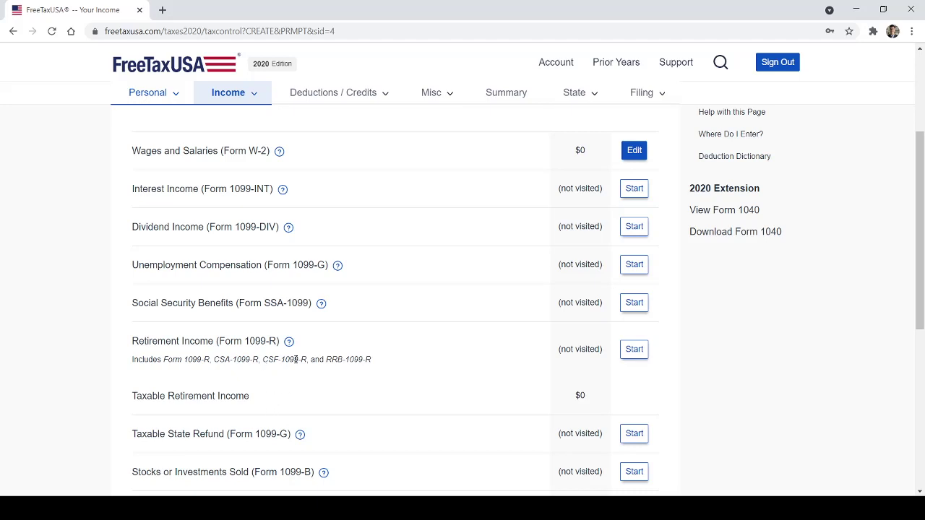
mouse_move(309, 345)
mouse_down()
mouse_move(108, 345)
mouse_move(304, 343)
mouse_up()
click(111, 345)
click(385, 357)
scroll(363, 369, down, 1)
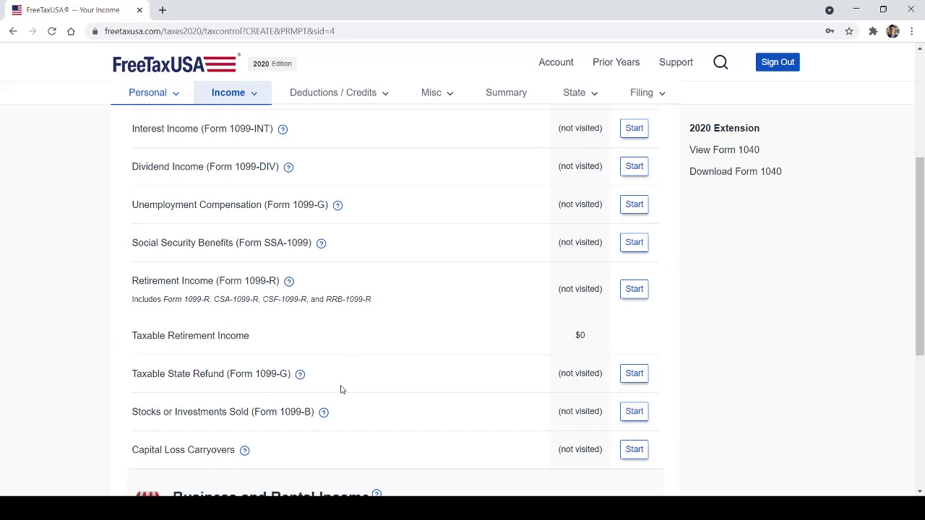
scroll(340, 389, down, 1)
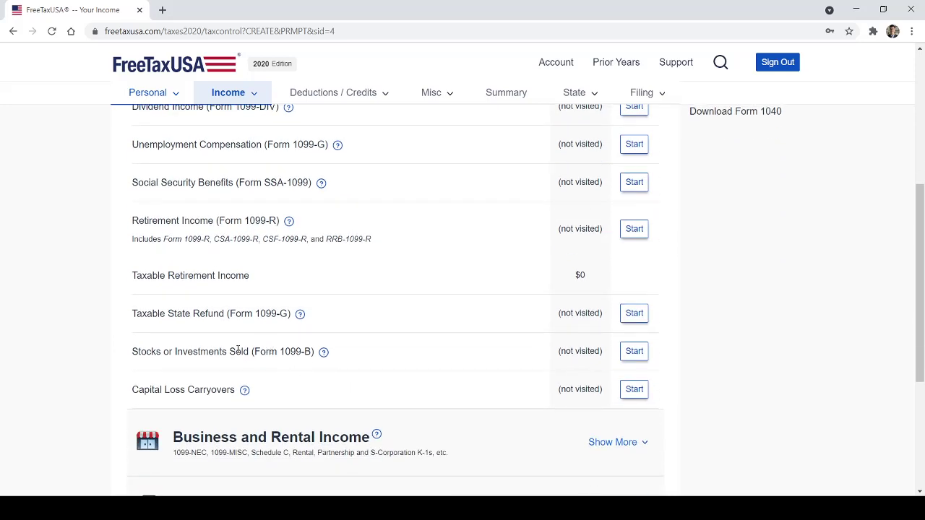
drag(139, 350, 345, 361)
click(323, 353)
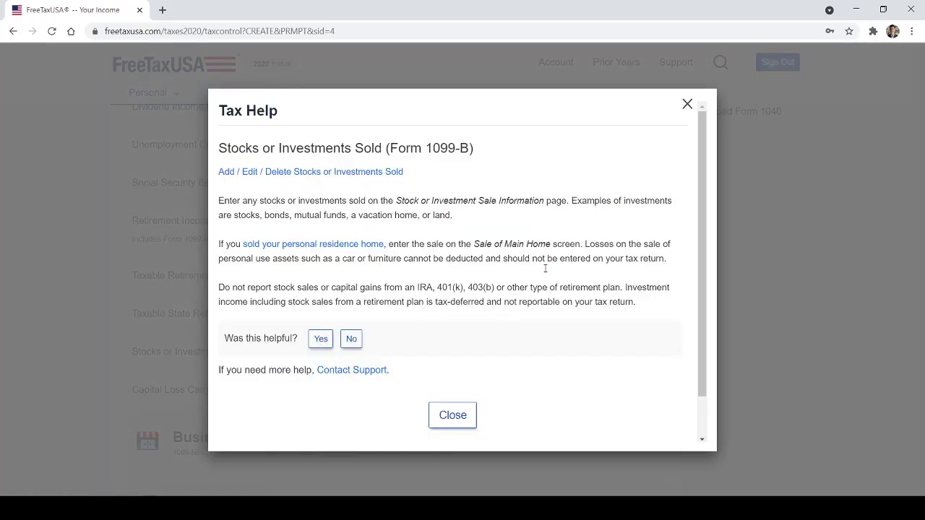
click(687, 106)
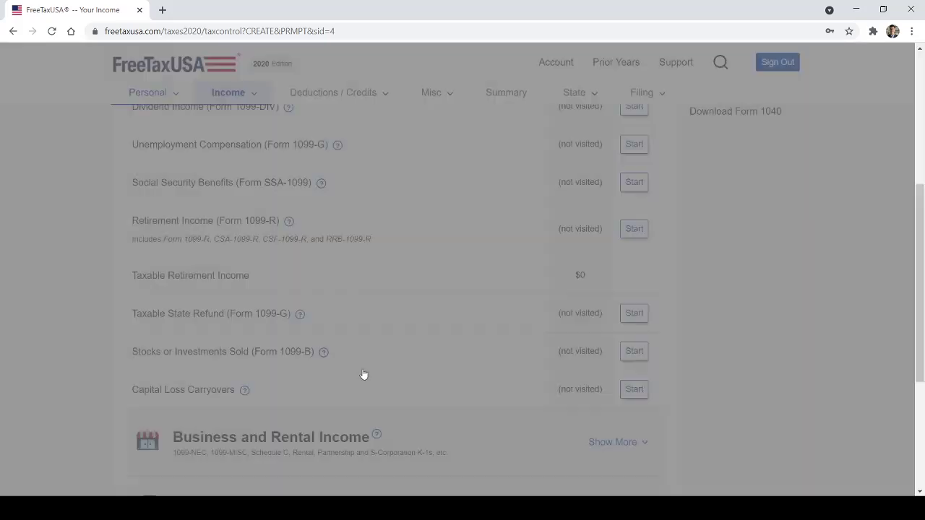
scroll(332, 371, down, 1)
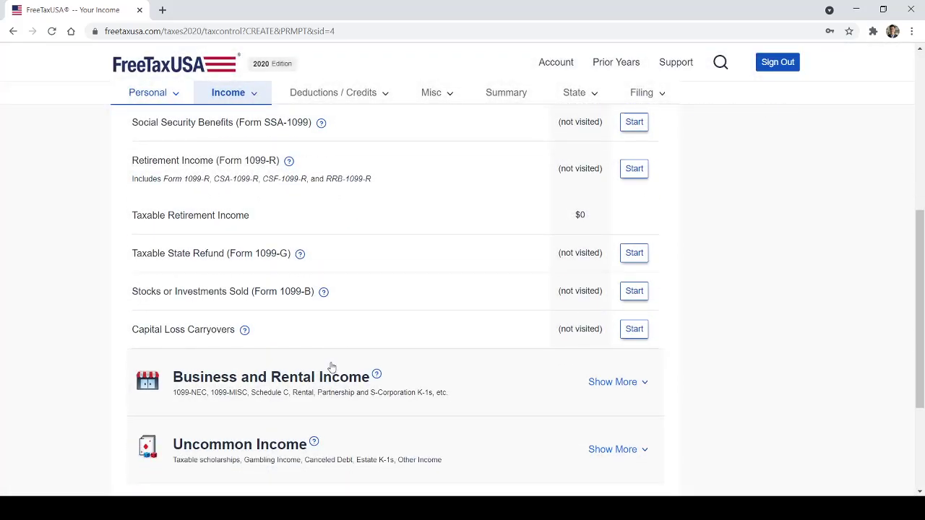
click(244, 330)
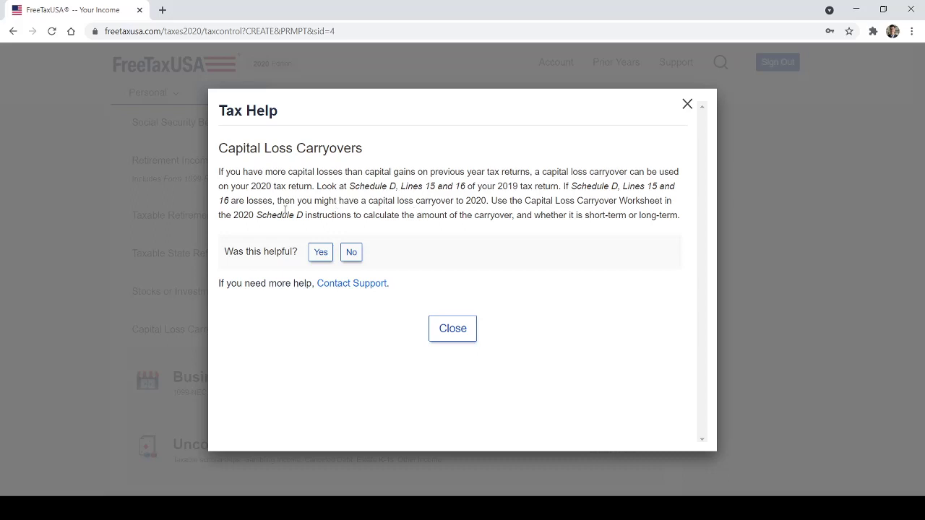
drag(374, 187, 504, 186)
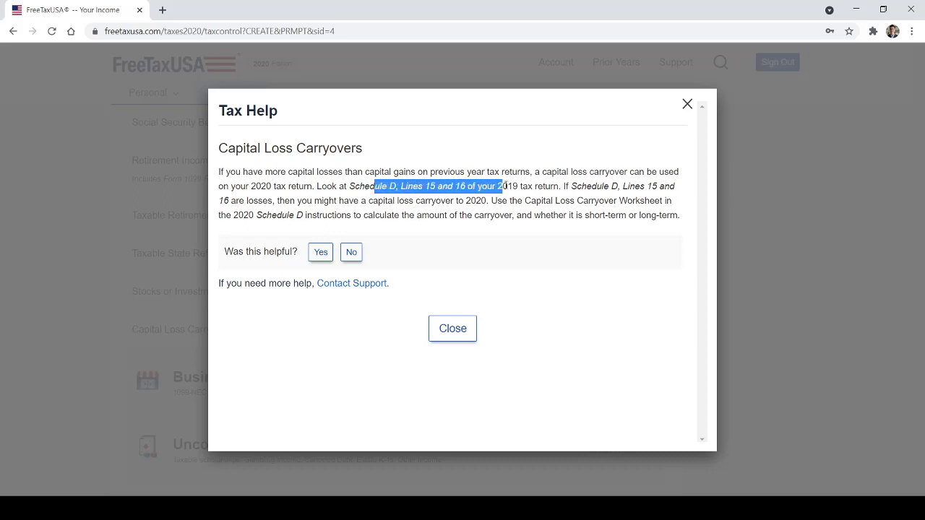
click(500, 185)
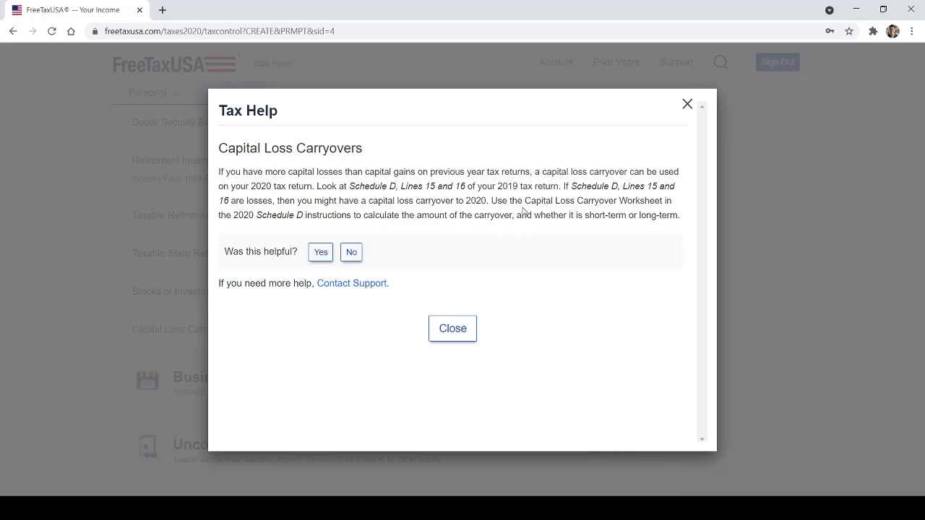
click(688, 106)
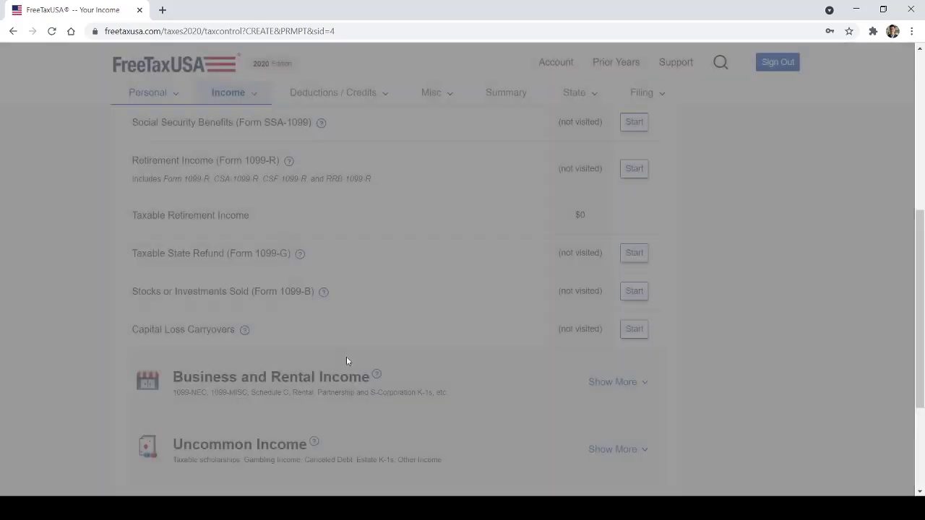
scroll(403, 355, down, 2)
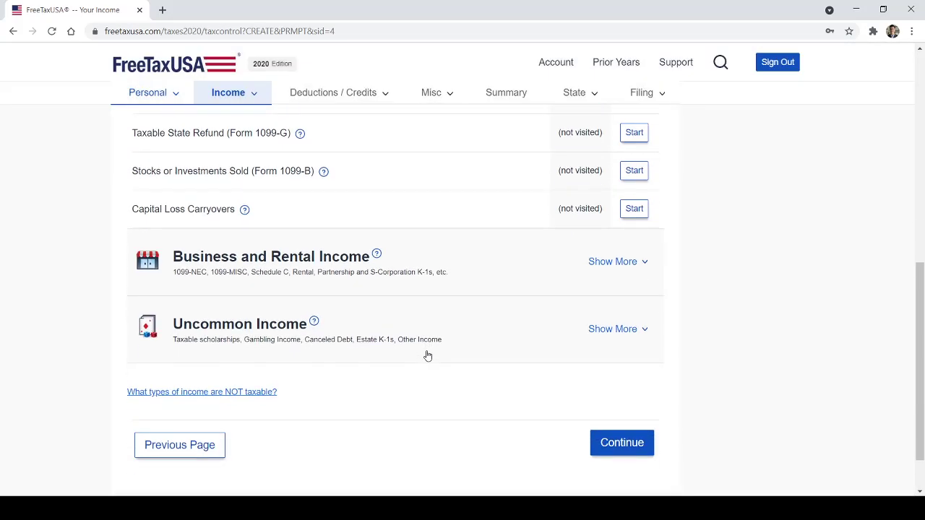
- Expand Business and Rental Income and review the Form 1099-NEC and Schedule C rows
click(206, 279)
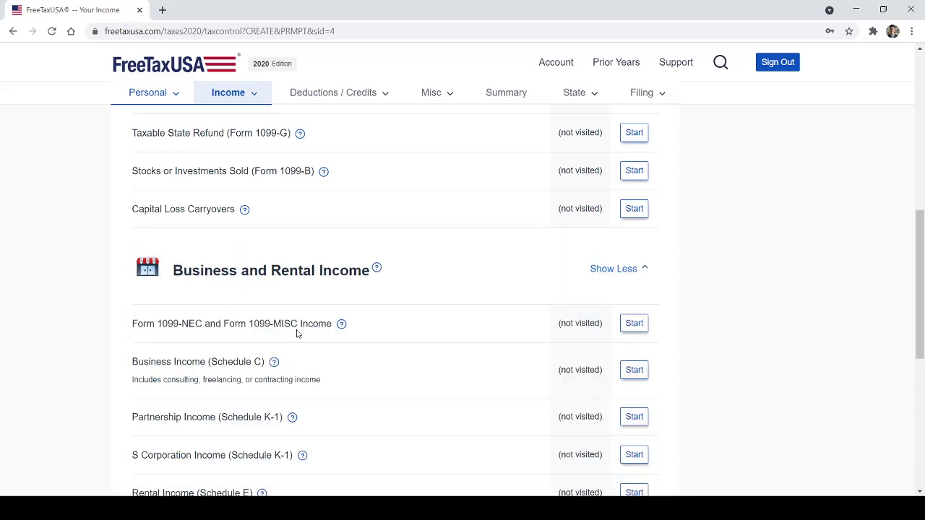
scroll(336, 327, down, 1)
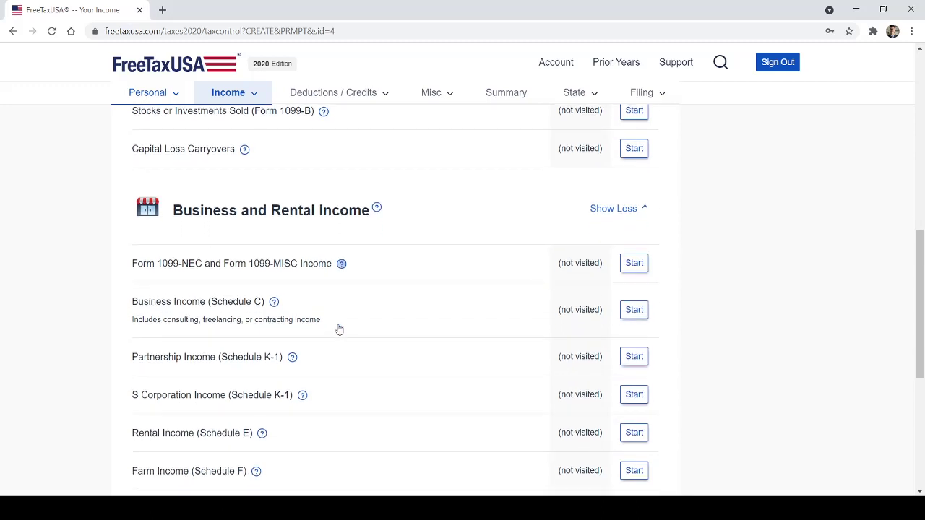
drag(128, 301, 281, 299)
click(291, 304)
mouse_move(322, 319)
mouse_down()
mouse_move(145, 320)
mouse_move(127, 303)
mouse_move(215, 303)
mouse_move(330, 324)
mouse_up()
click(127, 303)
click(330, 326)
drag(330, 326, 130, 304)
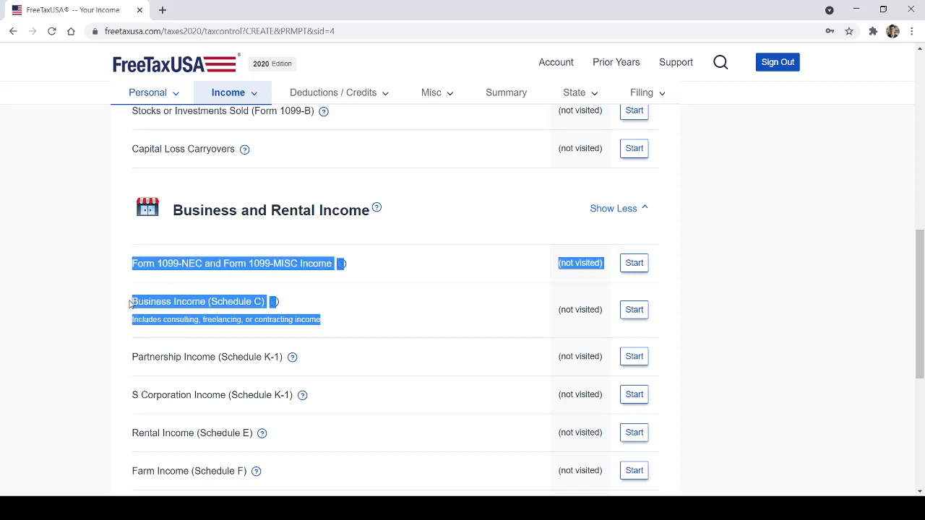
click(129, 306)
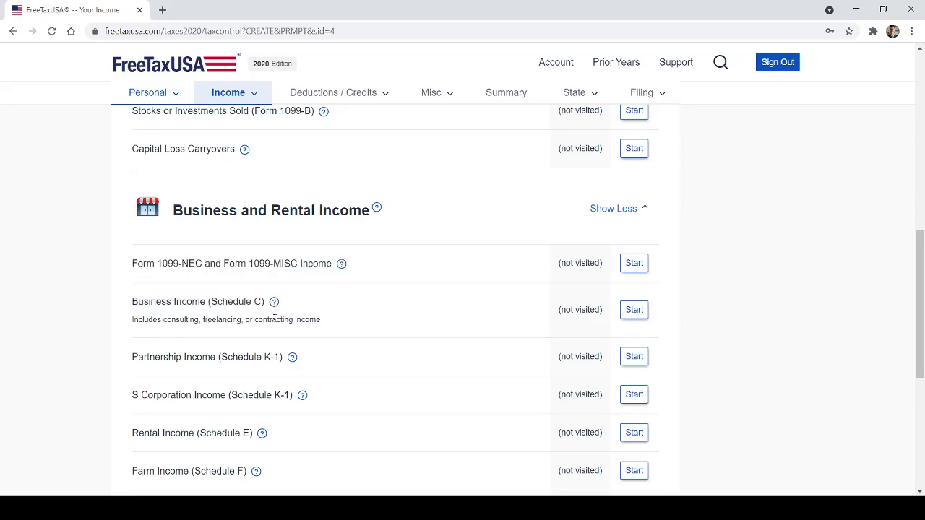
mouse_move(332, 322)
mouse_down()
mouse_move(121, 311)
mouse_move(315, 307)
mouse_move(343, 320)
mouse_up()
click(339, 323)
- Scroll through the remaining rows, S Corporation to Farm Rental, down to the Continue button
scroll(345, 320, down, 1)
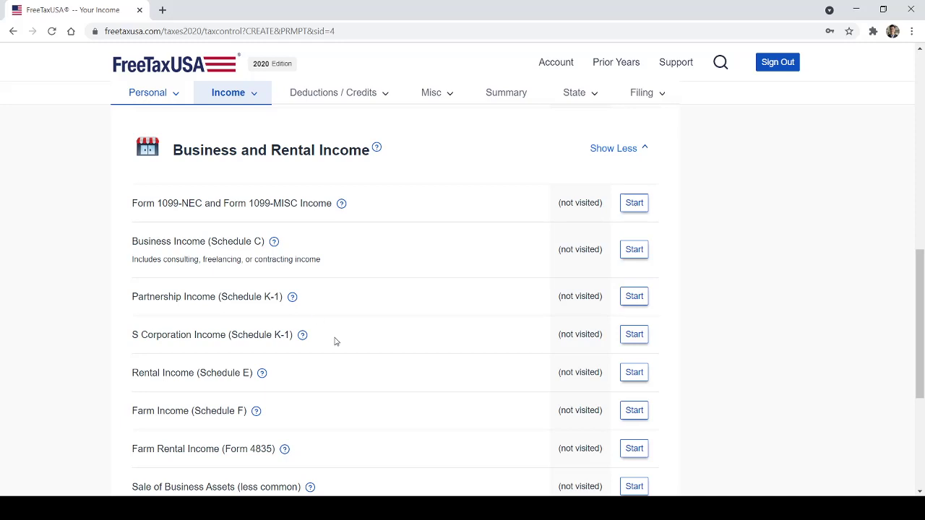
scroll(337, 343, down, 1)
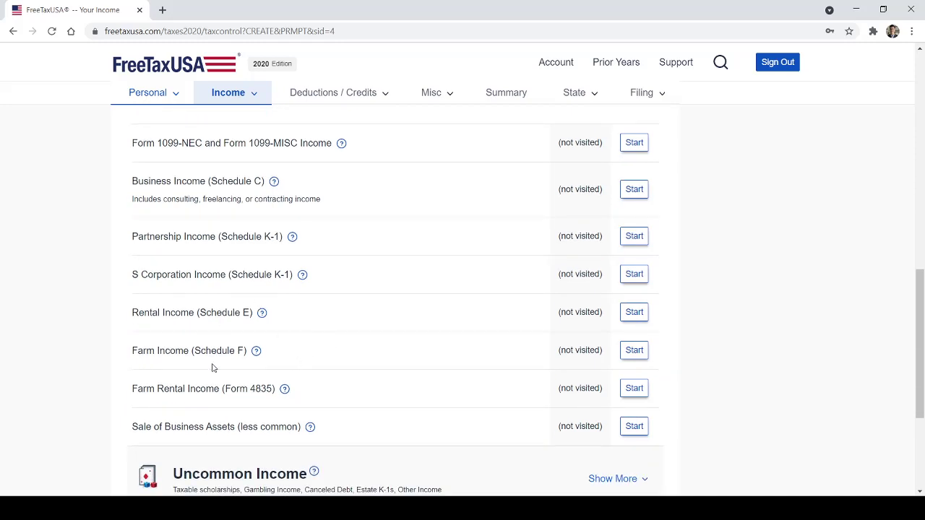
drag(304, 394, 125, 138)
click(342, 235)
scroll(423, 279, up, 1)
scroll(421, 287, down, 3)
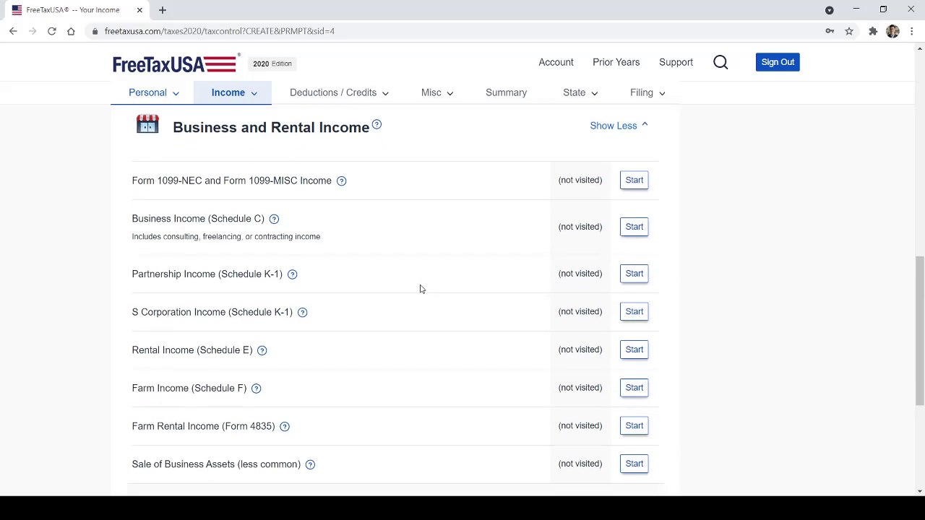
scroll(421, 289, down, 1)
scroll(535, 408, up, 2)
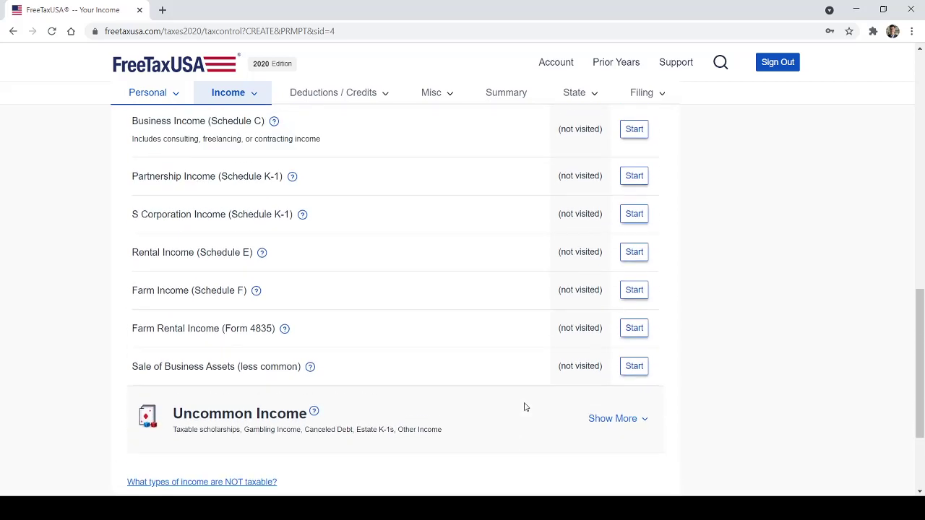
scroll(525, 408, down, 1)
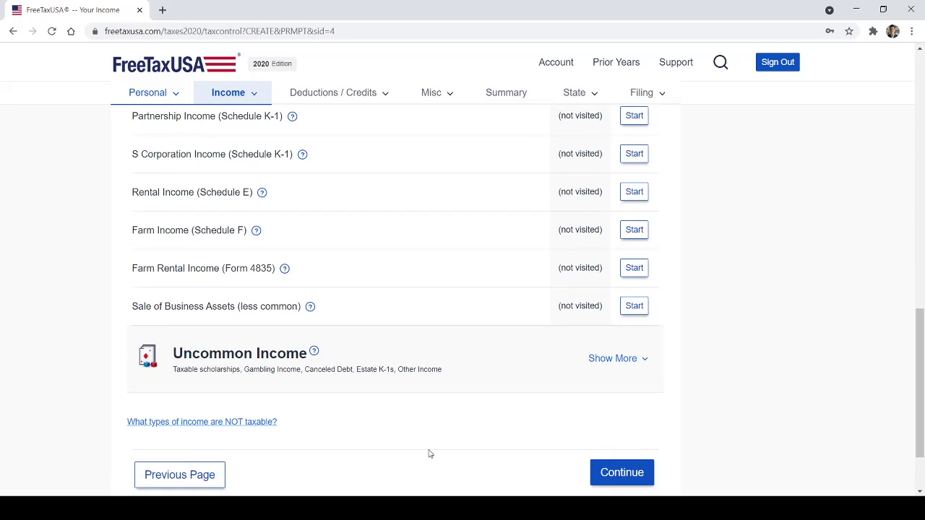
- Open Your 2020 Income Summary, check the $0 federal refund, and continue past it
click(630, 478)
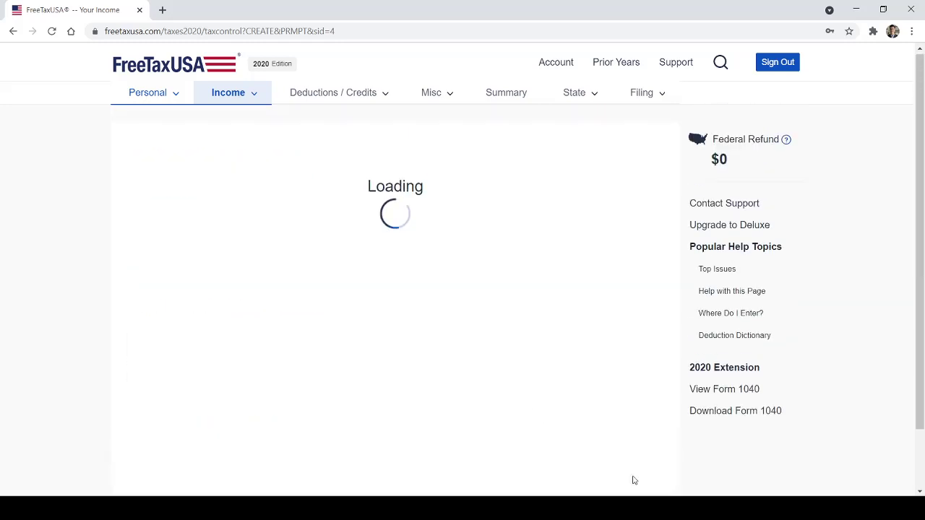
scroll(55, 334, down, 2)
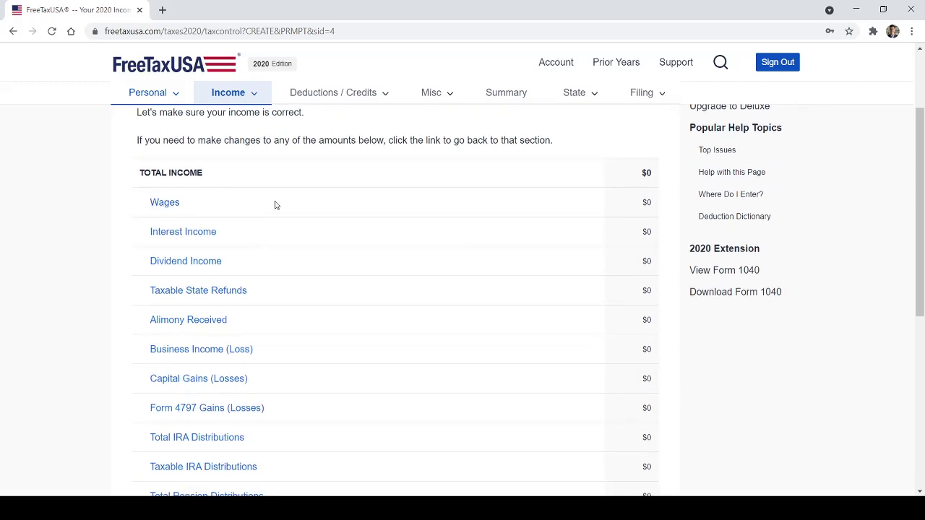
scroll(348, 257, down, 5)
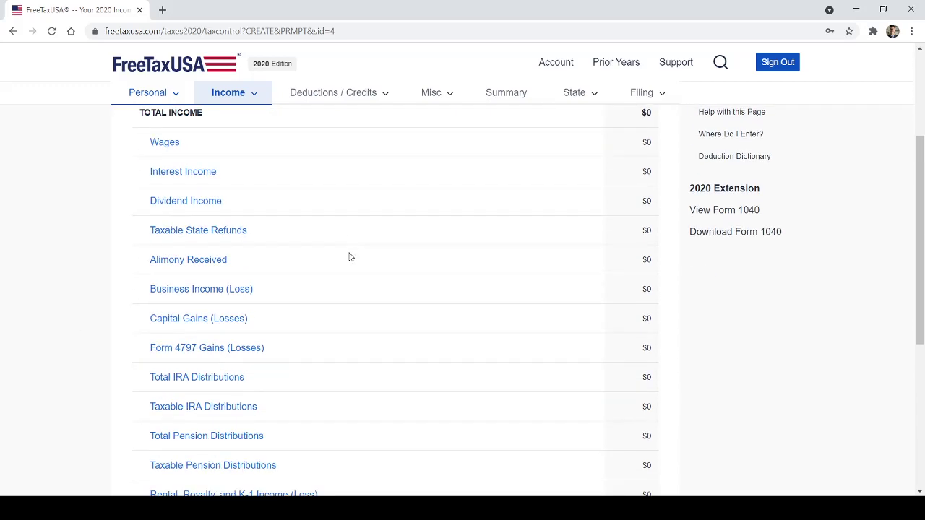
scroll(354, 339, up, 7)
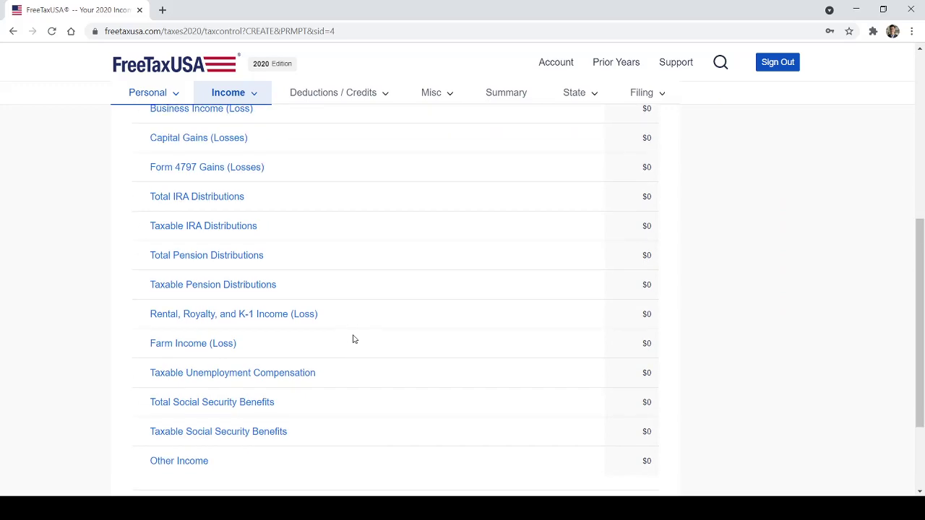
triple_click(746, 167)
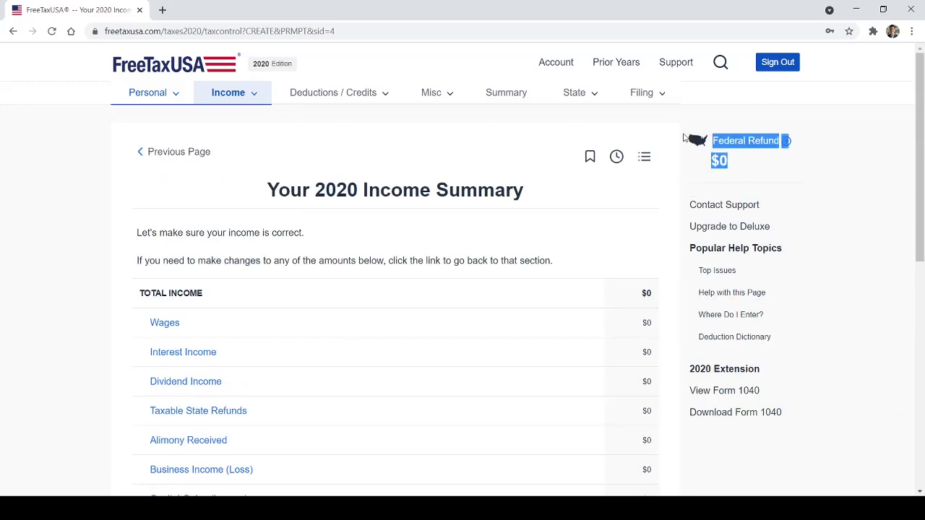
click(737, 157)
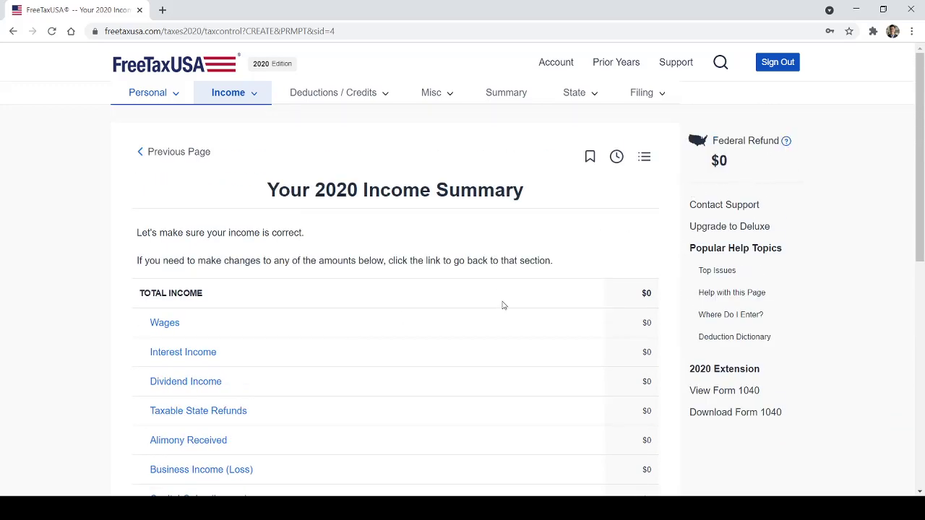
scroll(571, 390, down, 10)
click(612, 453)
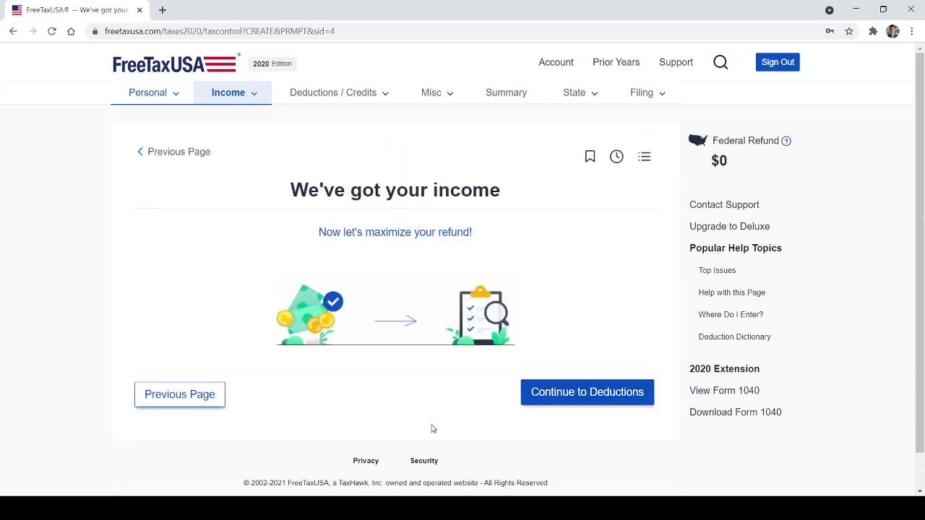
- Enter the Deductions section, note the $18,650 standard deduction, and continue to the itemized checklist
drag(319, 233, 481, 236)
click(480, 235)
click(578, 394)
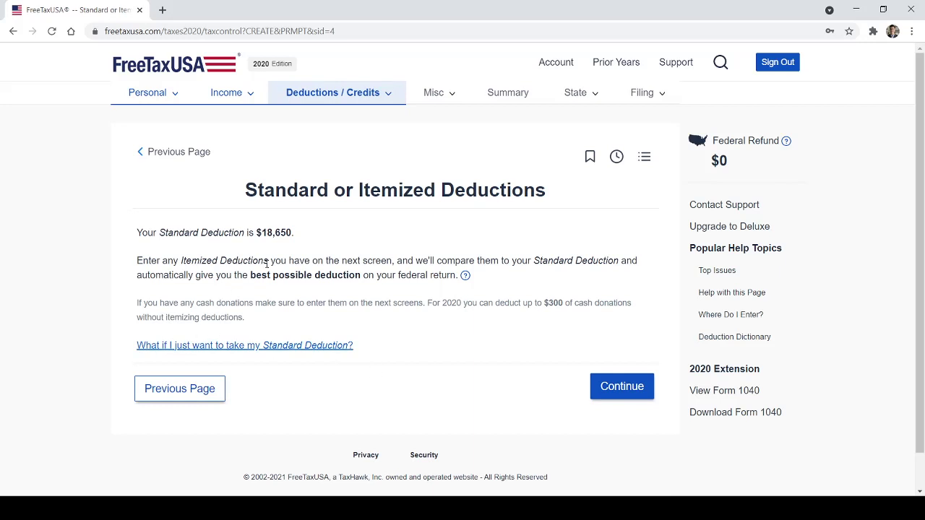
drag(302, 240, 189, 233)
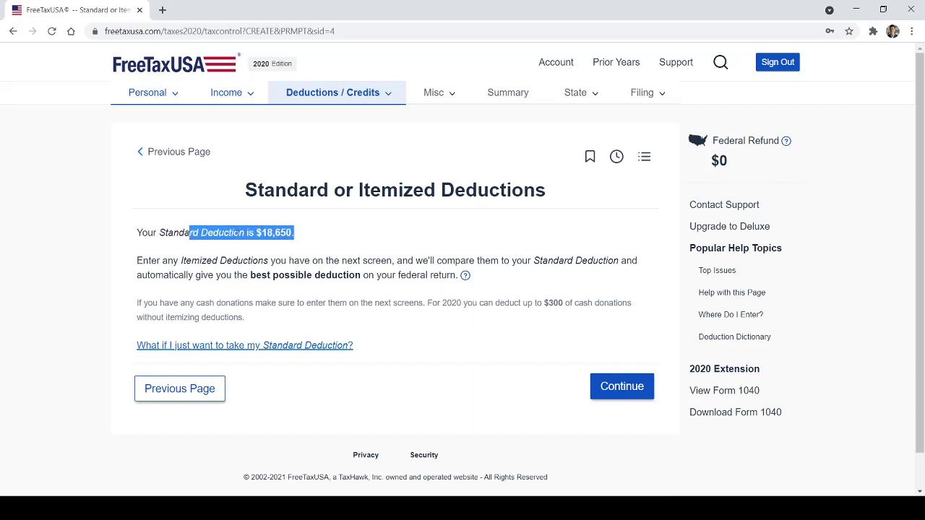
click(308, 236)
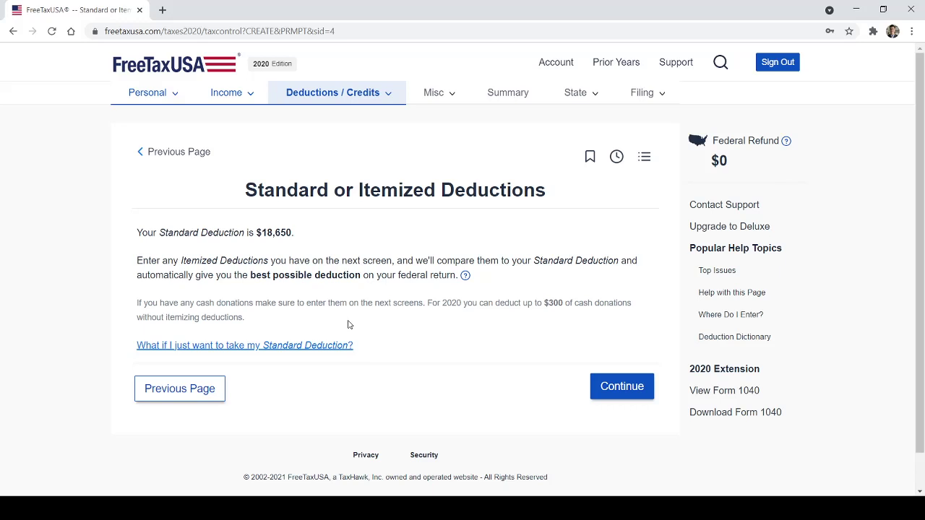
click(622, 388)
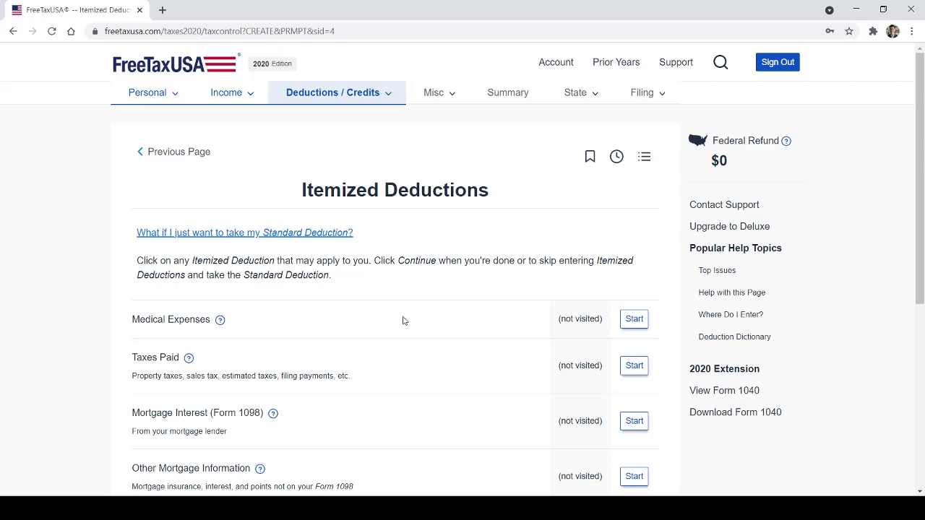
scroll(402, 320, down, 1)
scroll(402, 320, down, 1)
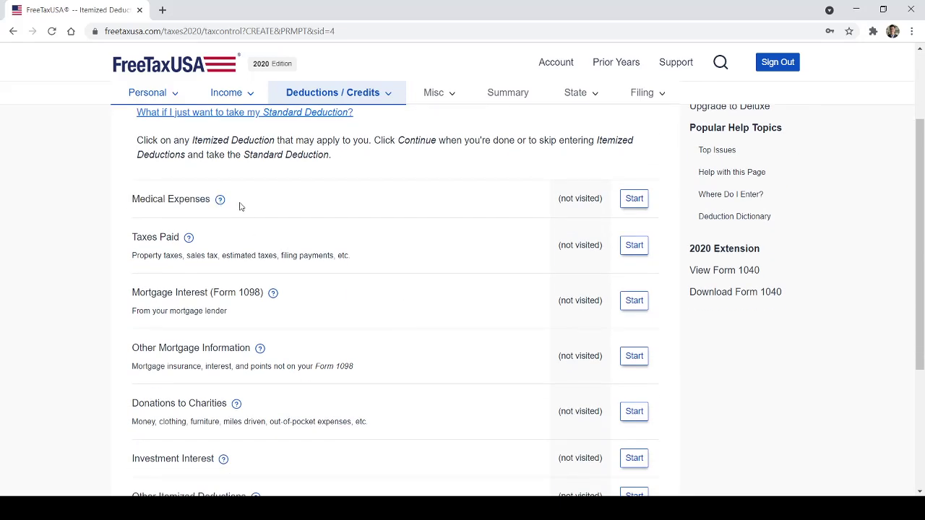
drag(129, 241, 373, 266)
click(211, 215)
click(221, 200)
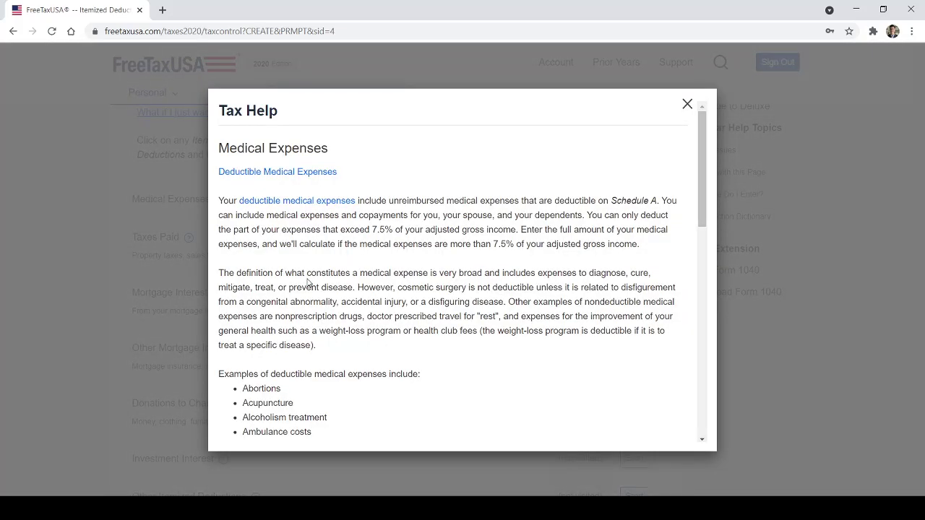
scroll(398, 299, down, 3)
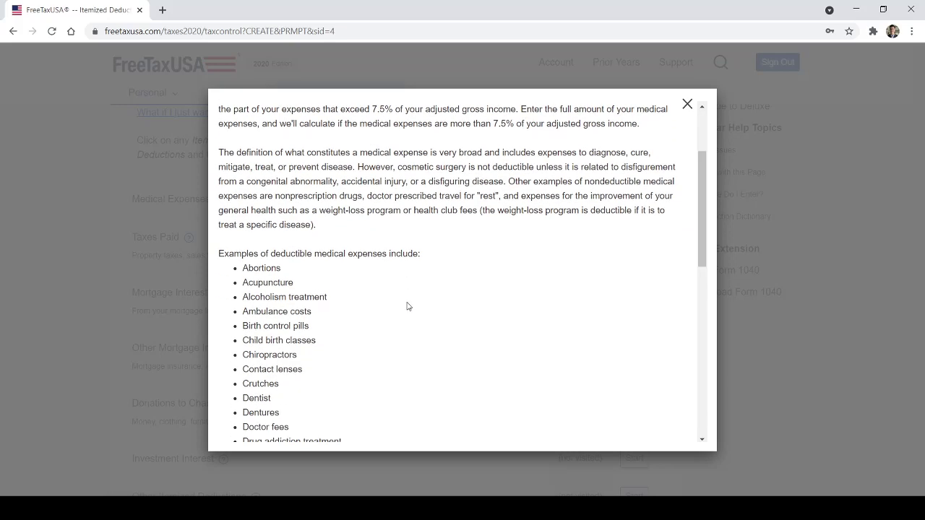
scroll(407, 307, down, 1)
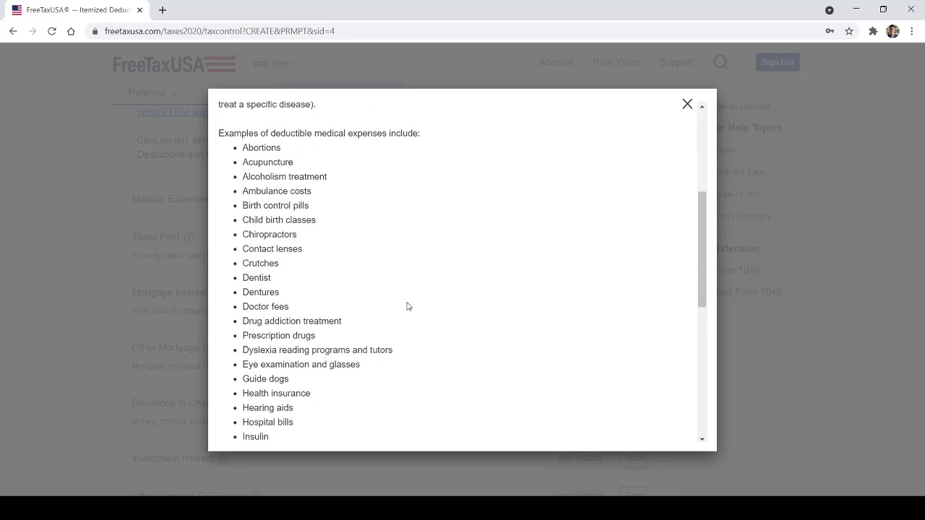
scroll(407, 307, down, 4)
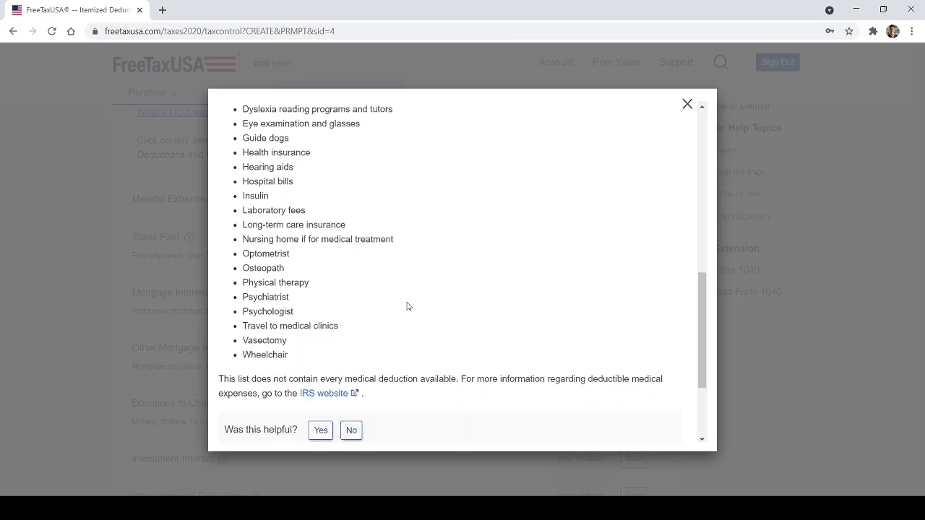
scroll(407, 307, down, 1)
scroll(406, 306, up, 2)
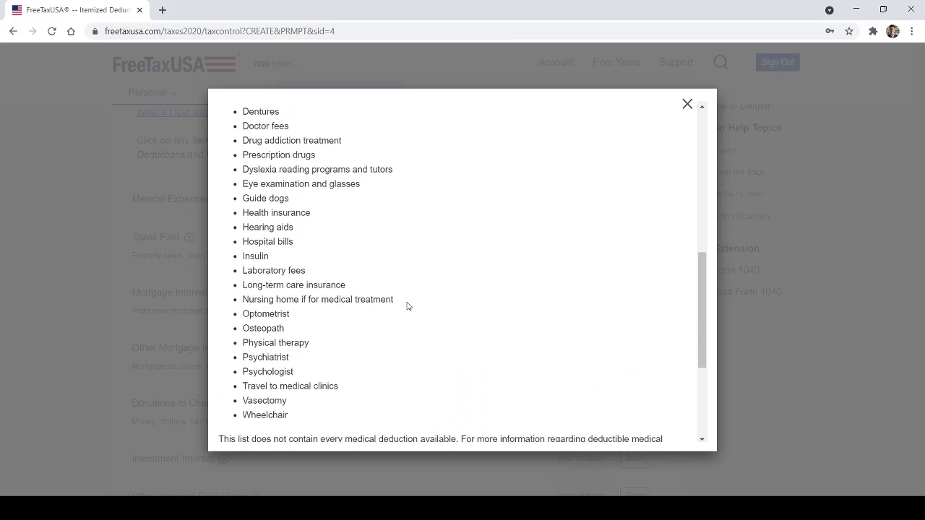
scroll(489, 314, up, 7)
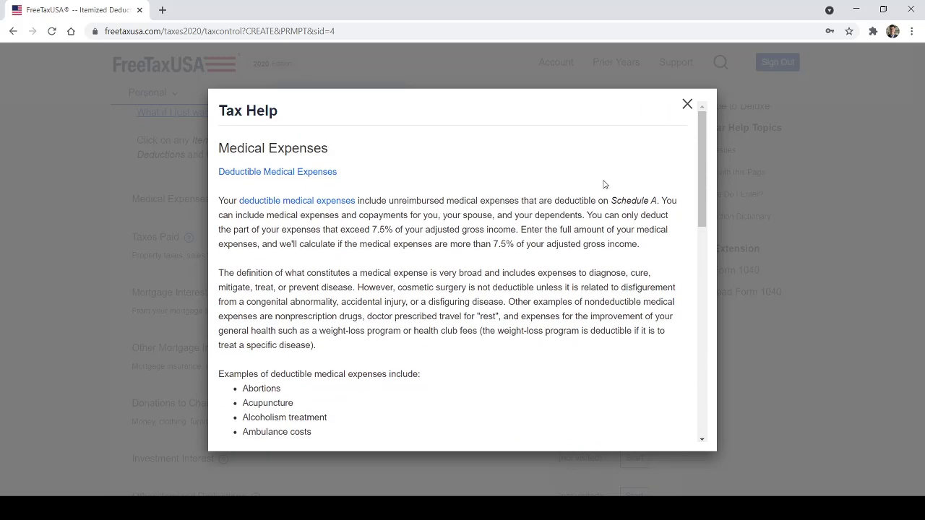
click(687, 104)
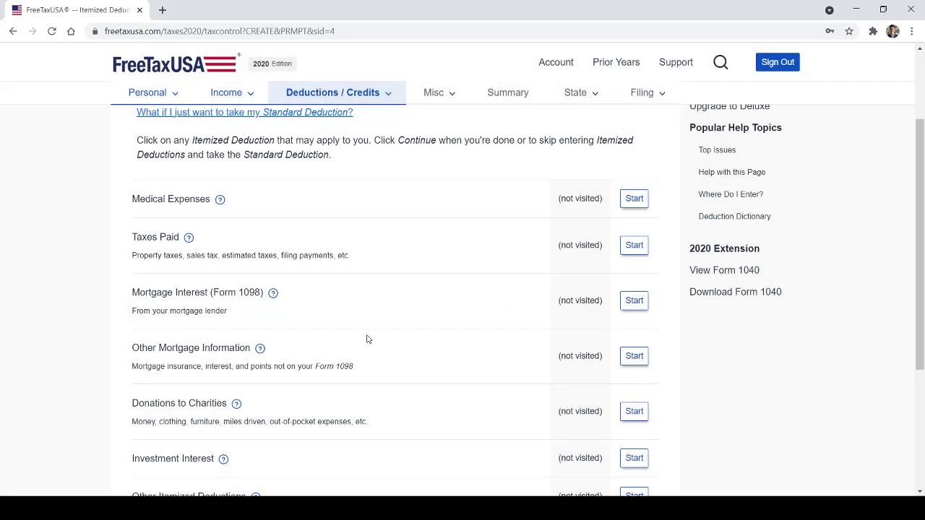
scroll(367, 339, down, 1)
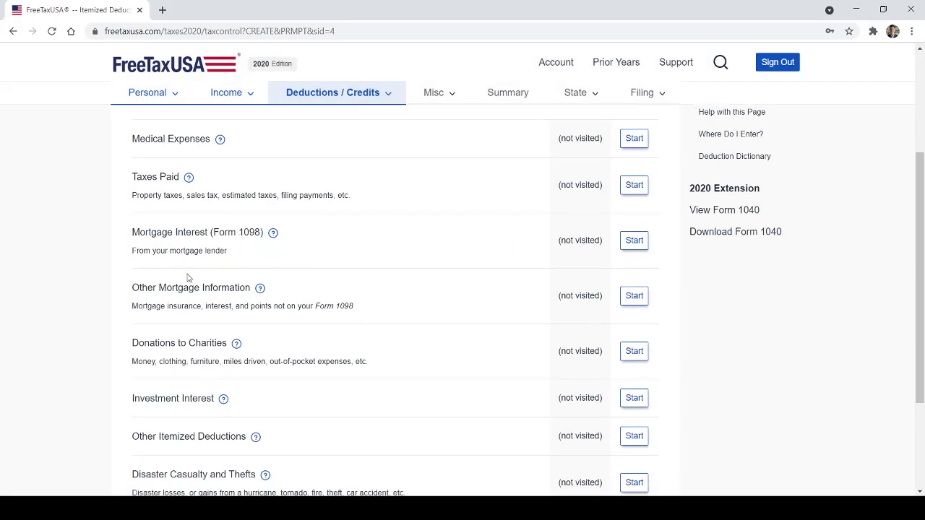
click(236, 344)
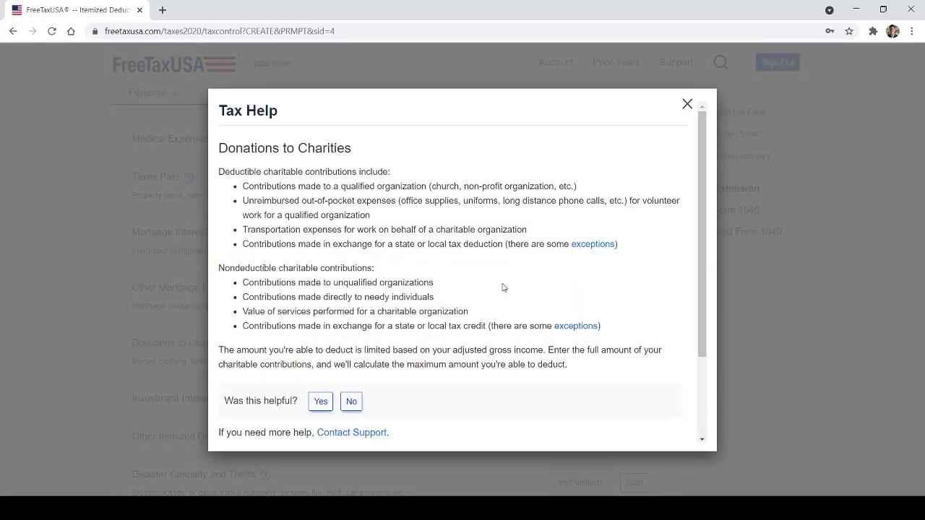
scroll(503, 287, down, 1)
scroll(504, 288, up, 1)
click(688, 104)
scroll(321, 352, down, 1)
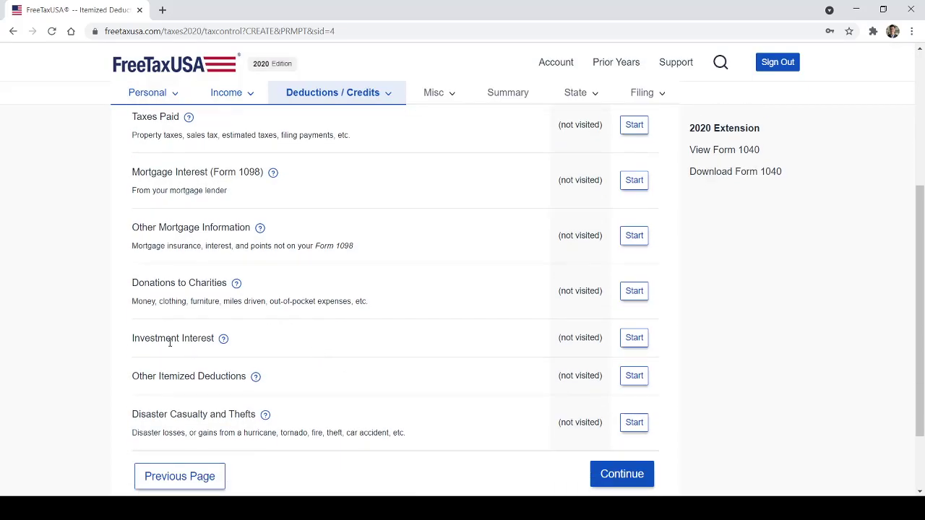
click(225, 339)
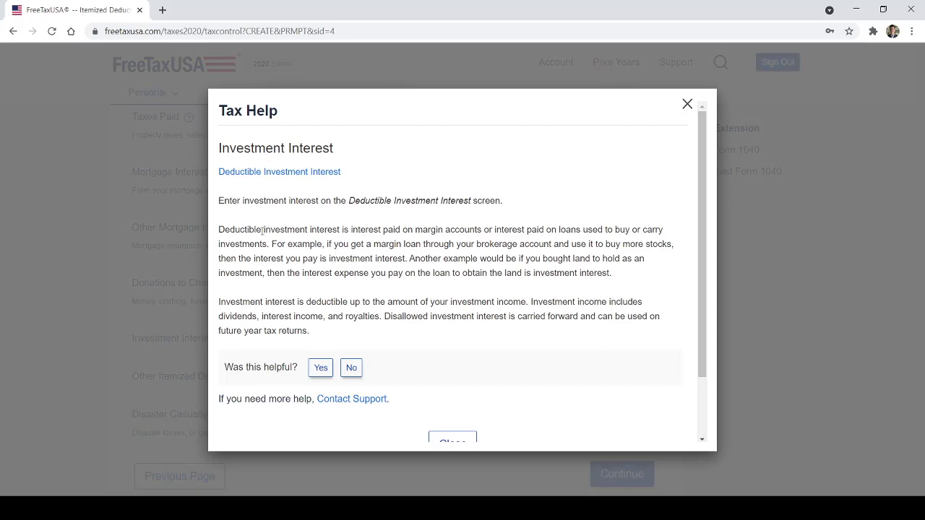
scroll(416, 258, down, 1)
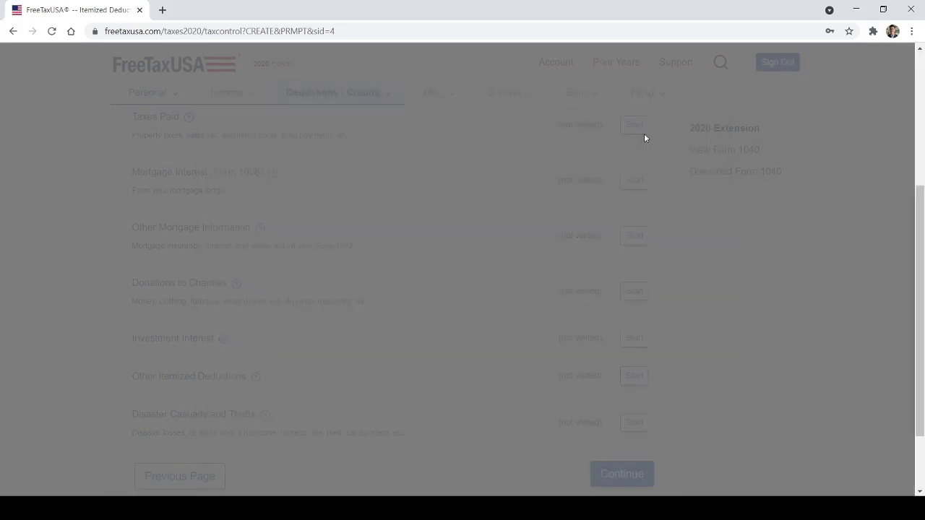
click(687, 104)
scroll(331, 358, down, 1)
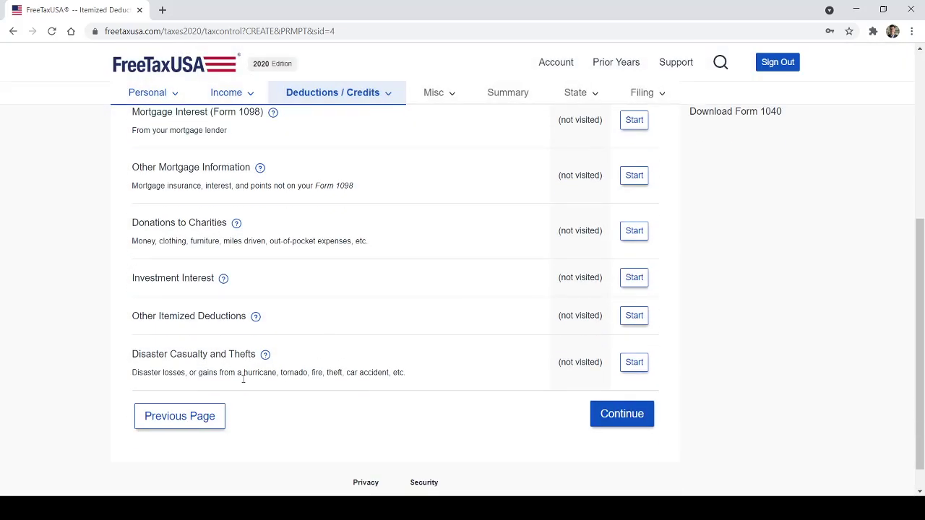
shift+click(133, 372)
shift+click(192, 379)
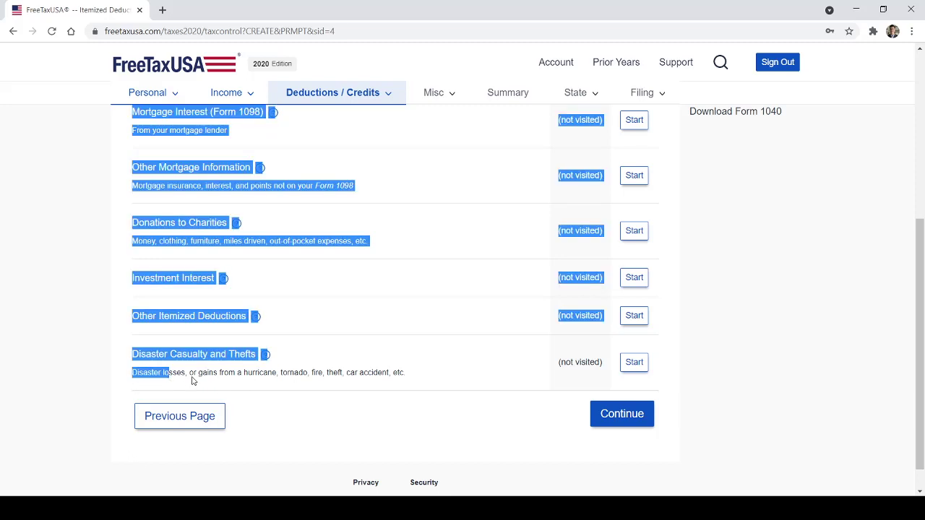
click(199, 376)
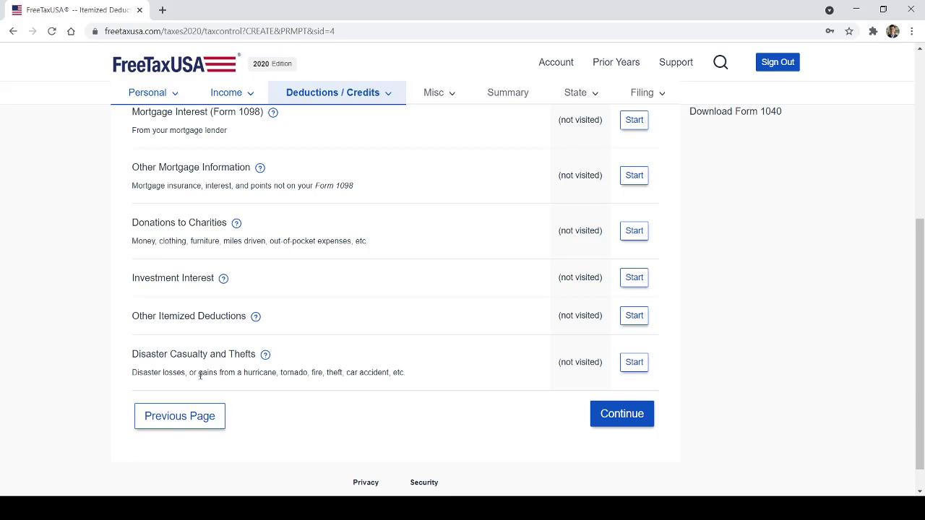
drag(200, 375, 397, 375)
click(409, 376)
scroll(408, 376, up, 2)
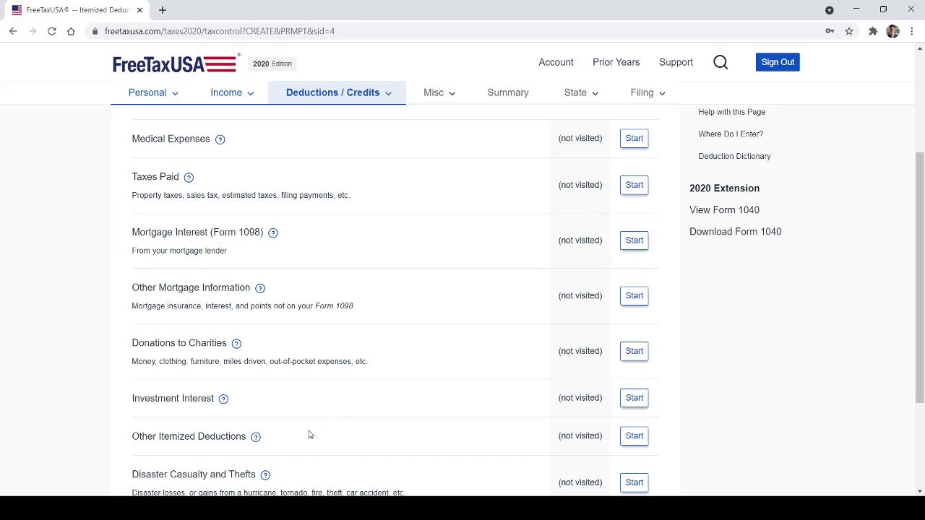
scroll(292, 431, up, 2)
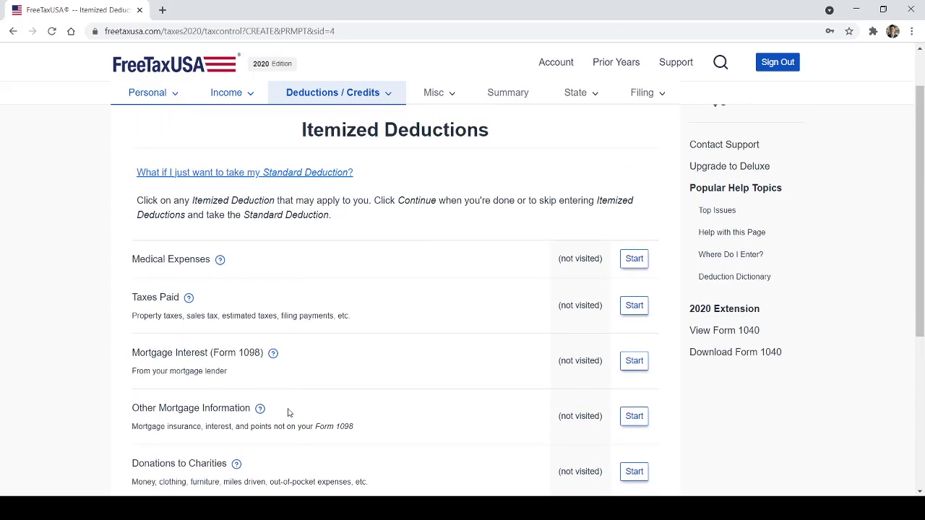
drag(497, 132, 304, 130)
drag(302, 130, 499, 140)
click(498, 136)
scroll(465, 248, up, 1)
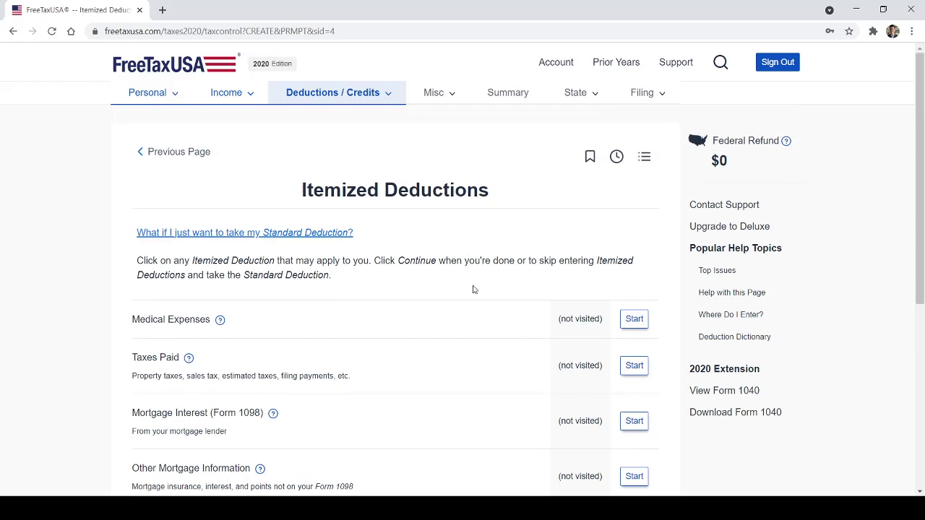
scroll(474, 300, down, 1)
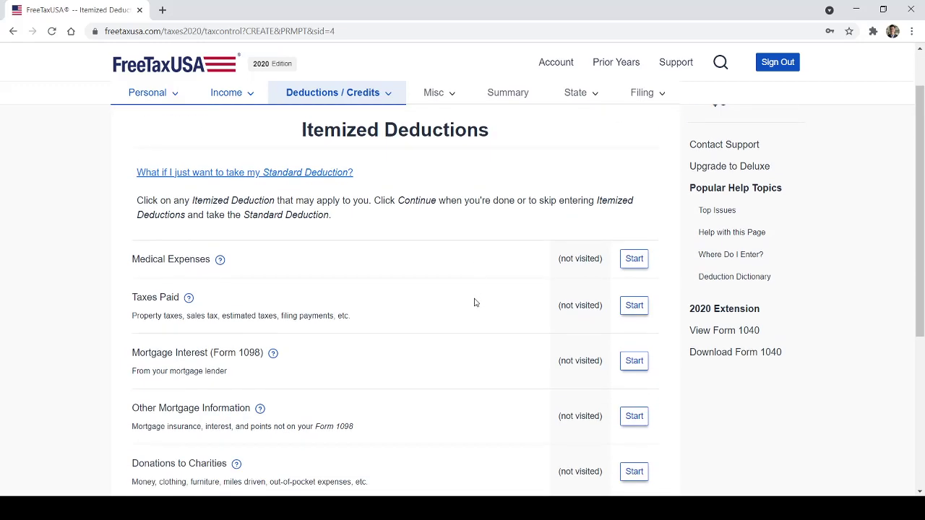
scroll(474, 304, down, 4)
- Review the $300 charitable cash contribution help and continue with the amount left blank
click(620, 384)
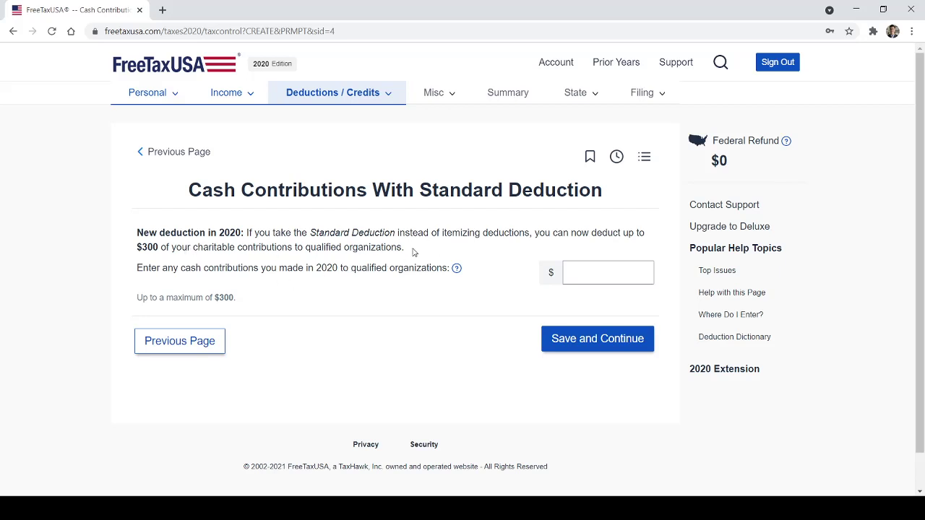
drag(409, 249, 312, 241)
click(123, 257)
drag(136, 248, 412, 255)
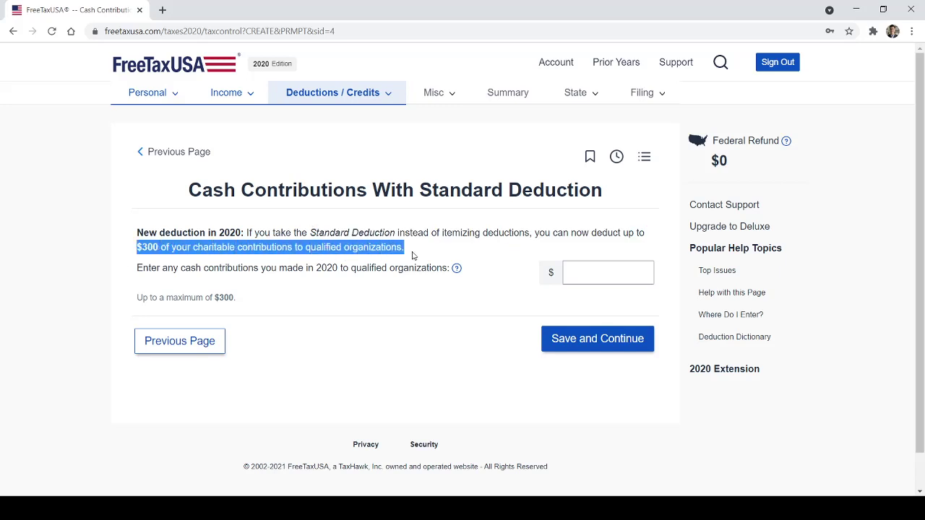
click(411, 255)
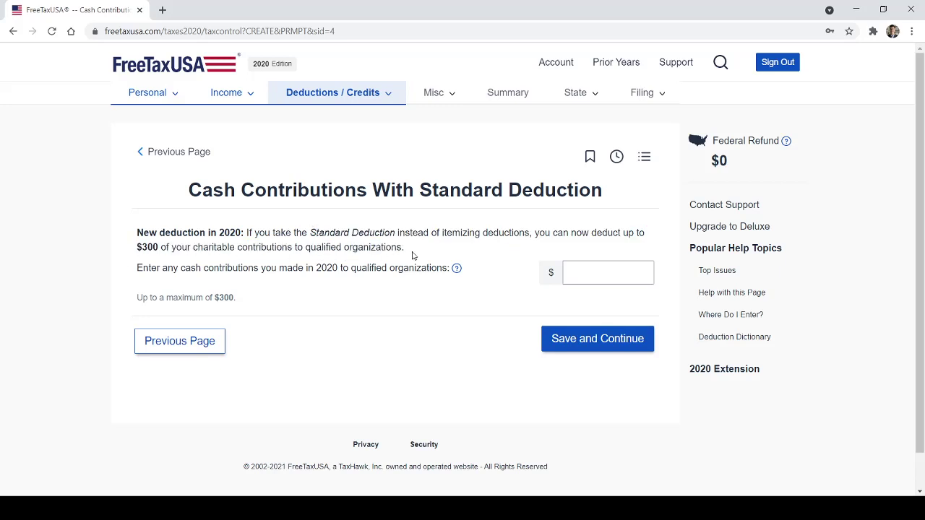
click(456, 268)
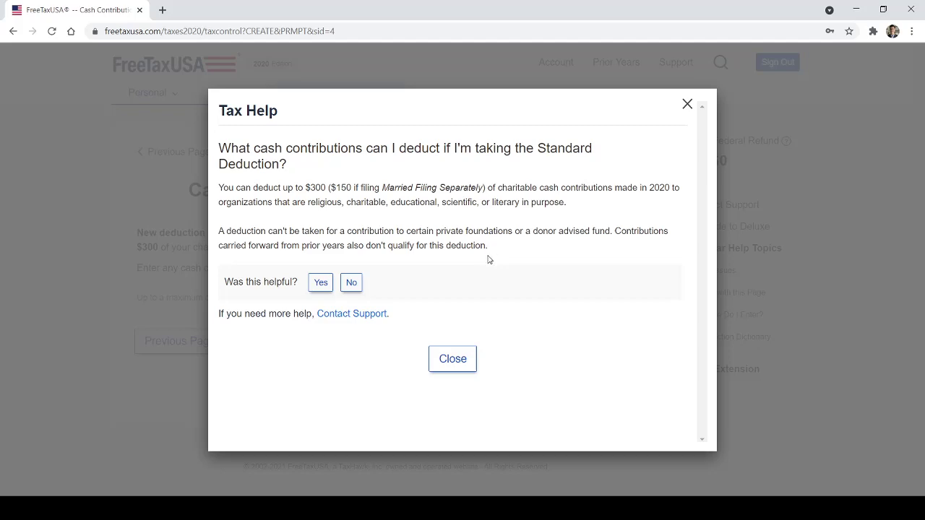
click(687, 105)
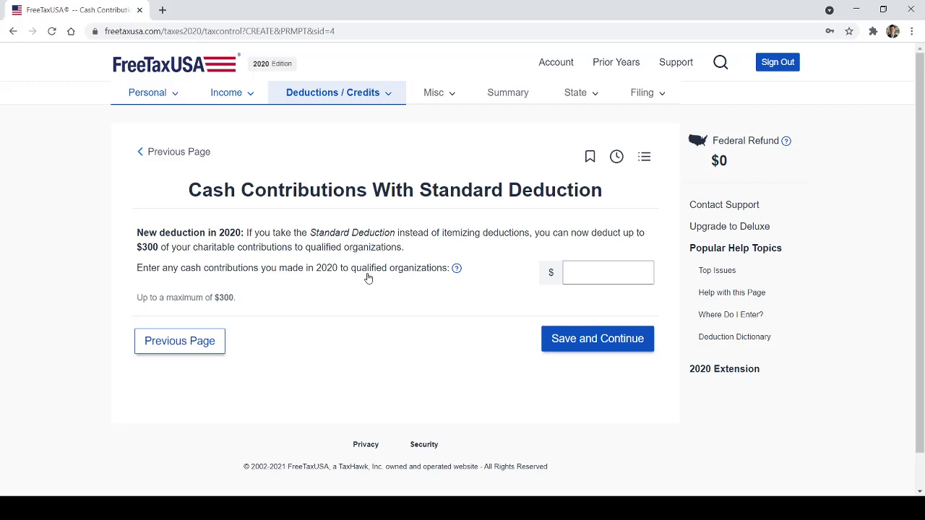
click(569, 347)
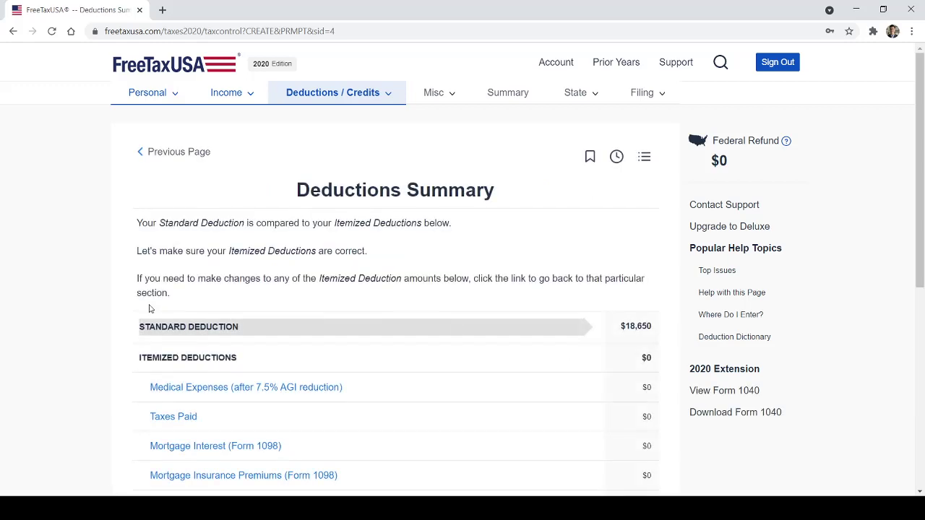
- Keep Yes for the $18,650 standard deduction over $0 itemized and continue
scroll(150, 308, down, 1)
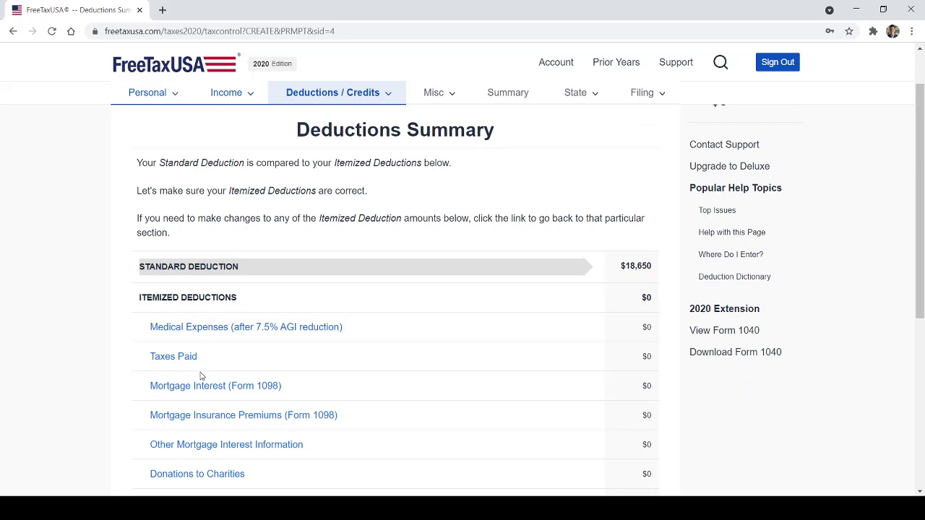
scroll(619, 296, down, 1)
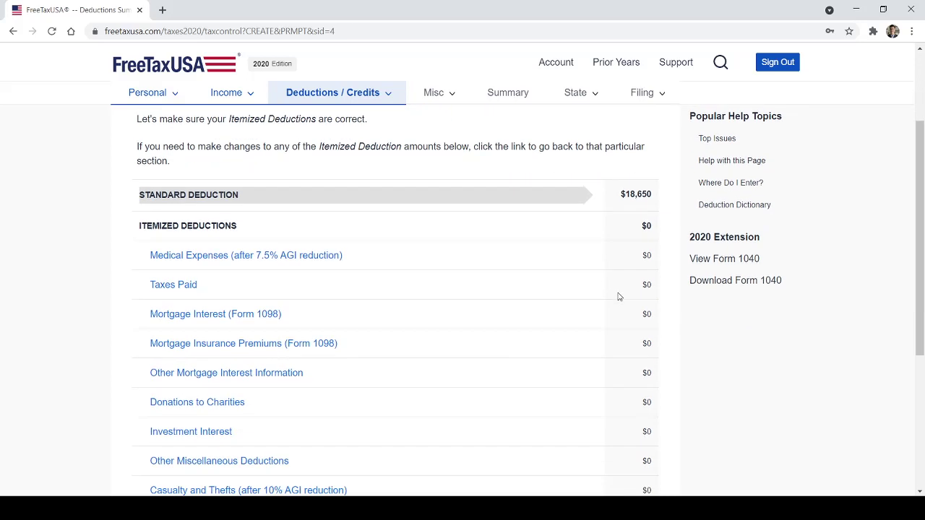
scroll(620, 297, down, 1)
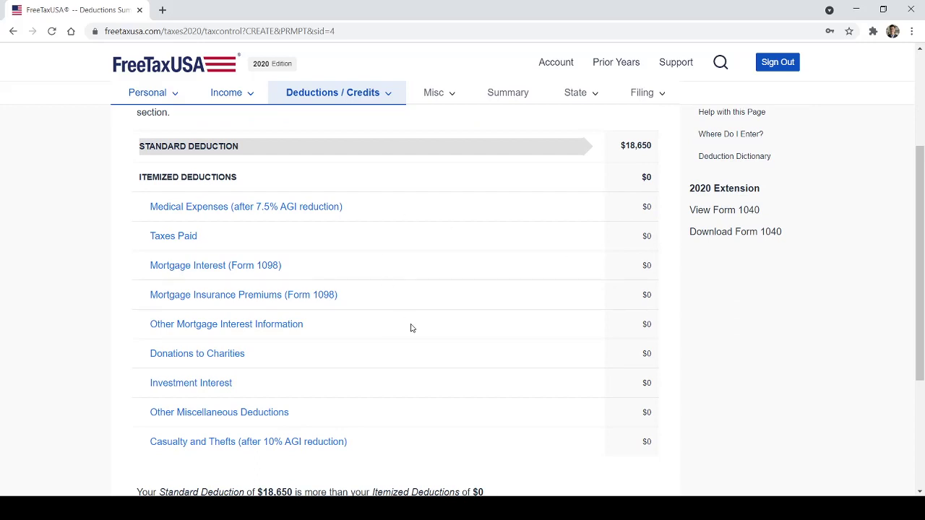
scroll(555, 289, down, 2)
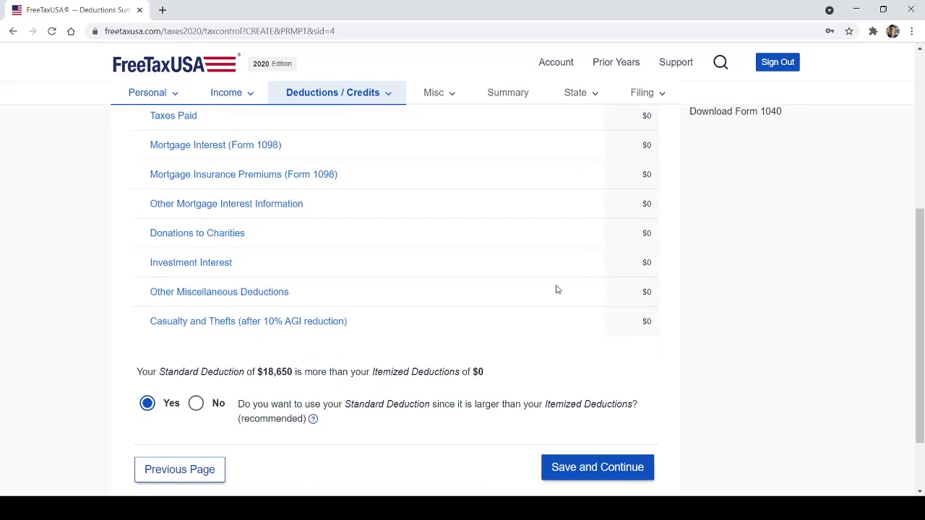
drag(136, 371, 487, 373)
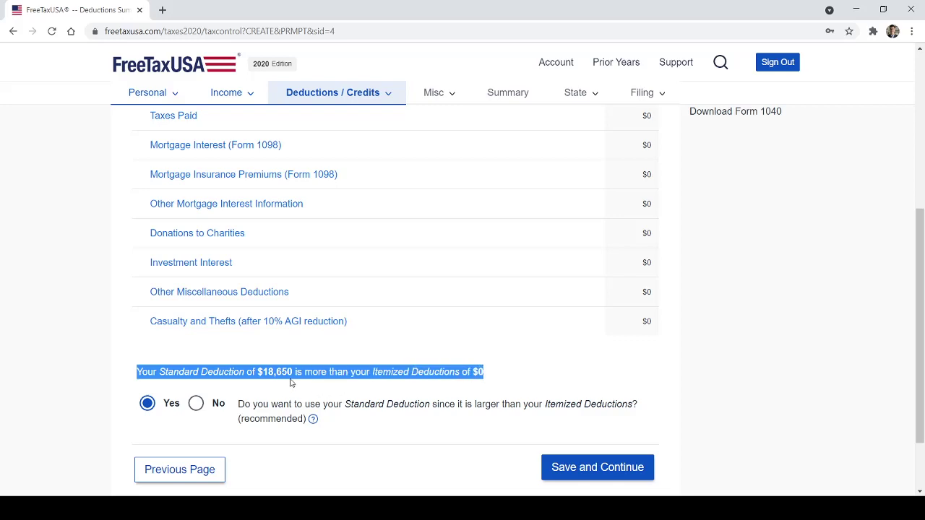
click(357, 427)
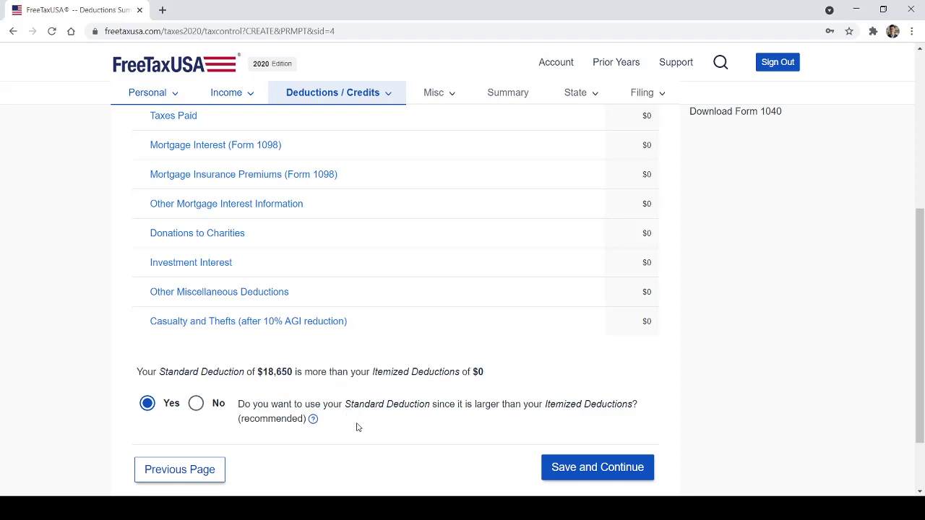
click(613, 477)
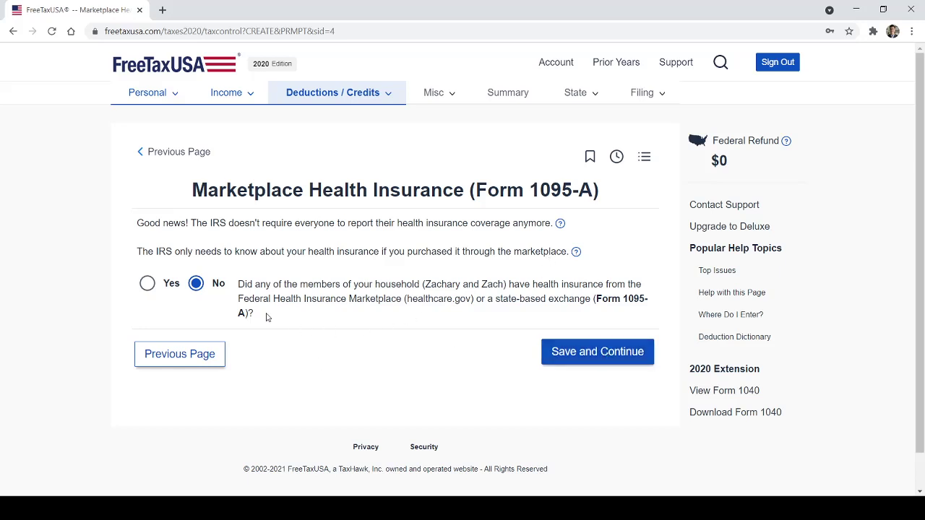
- Submit No for the Form 1095-A marketplace health insurance question
drag(269, 317, 240, 312)
click(563, 354)
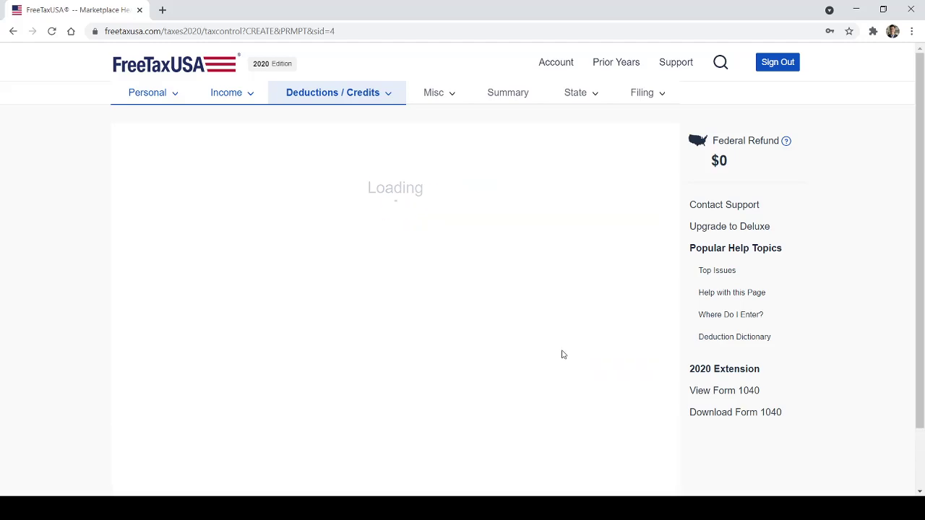
- Answer Yes to making 2020 IRA contributions
scroll(85, 308, down, 1)
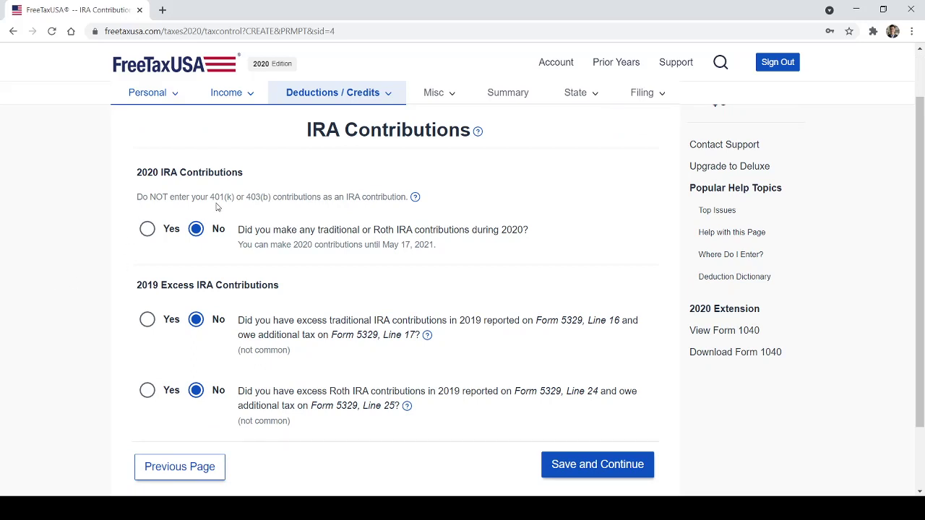
drag(232, 197, 307, 206)
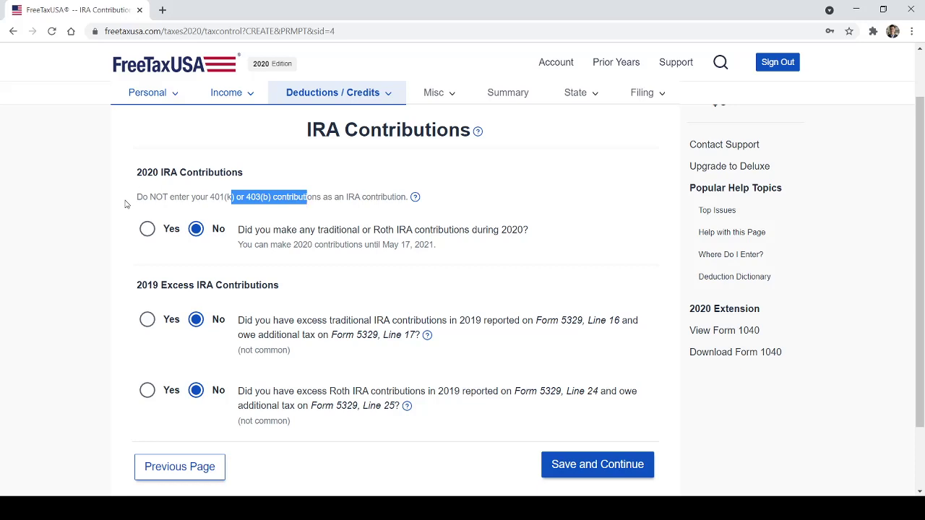
click(148, 230)
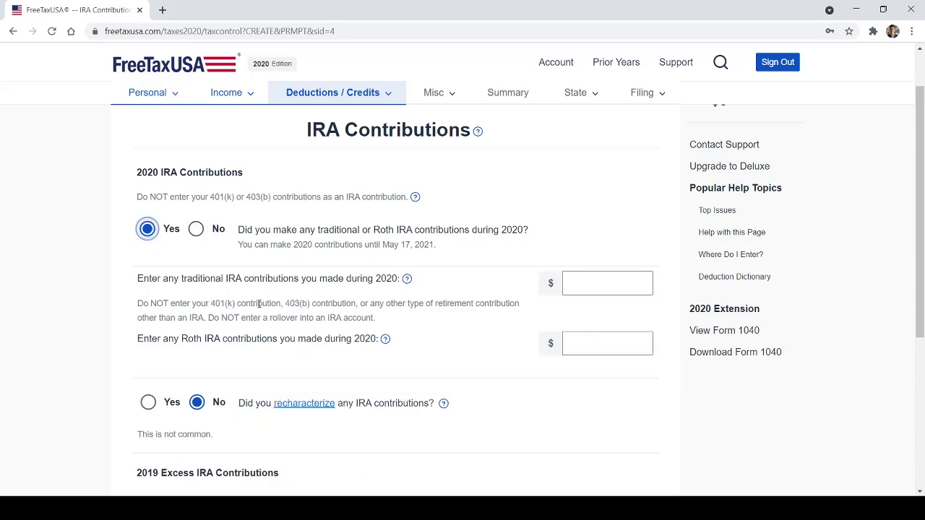
- Look over the traditional and Roth IRA amount fields without entering any values
drag(193, 279, 269, 282)
drag(223, 341, 274, 343)
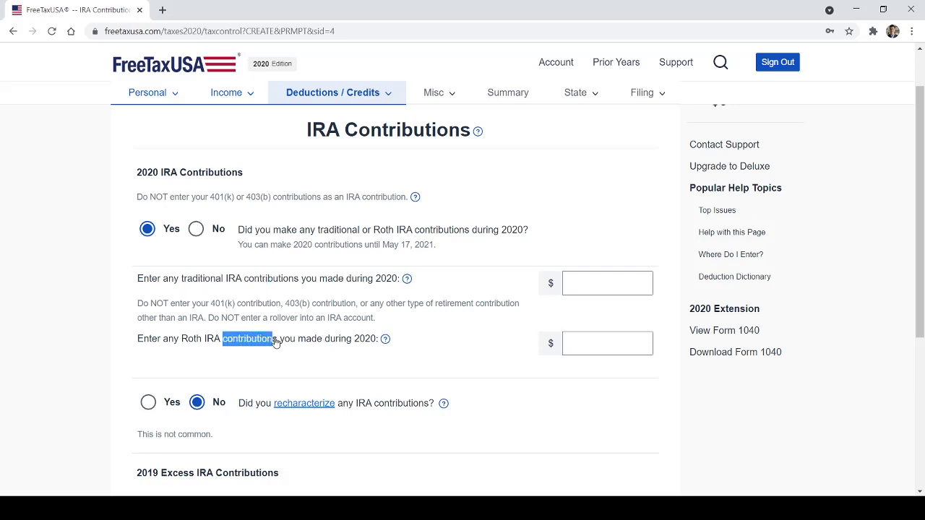
click(275, 343)
click(582, 283)
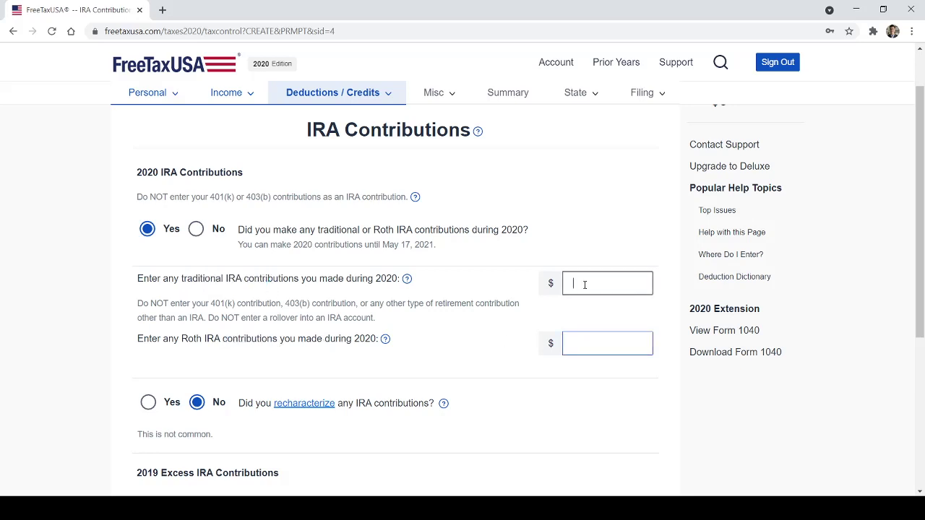
click(597, 342)
click(570, 282)
click(596, 341)
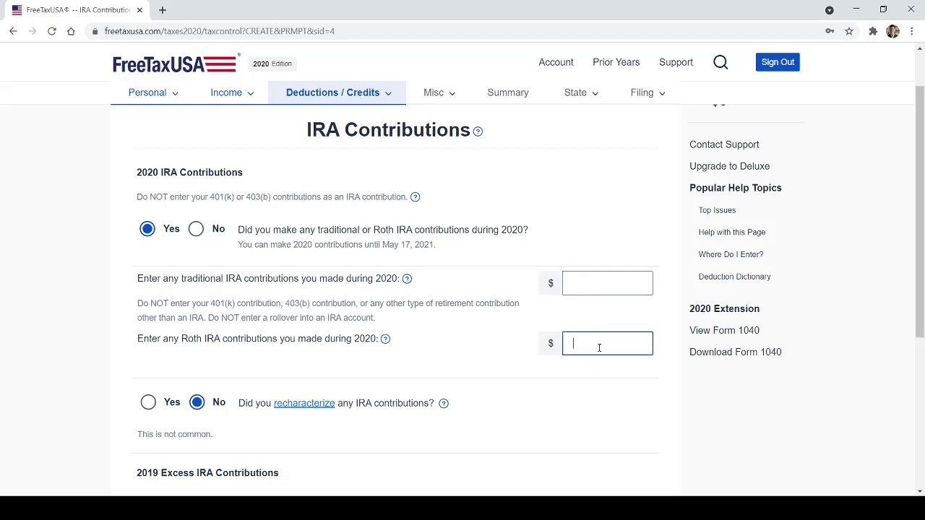
click(590, 283)
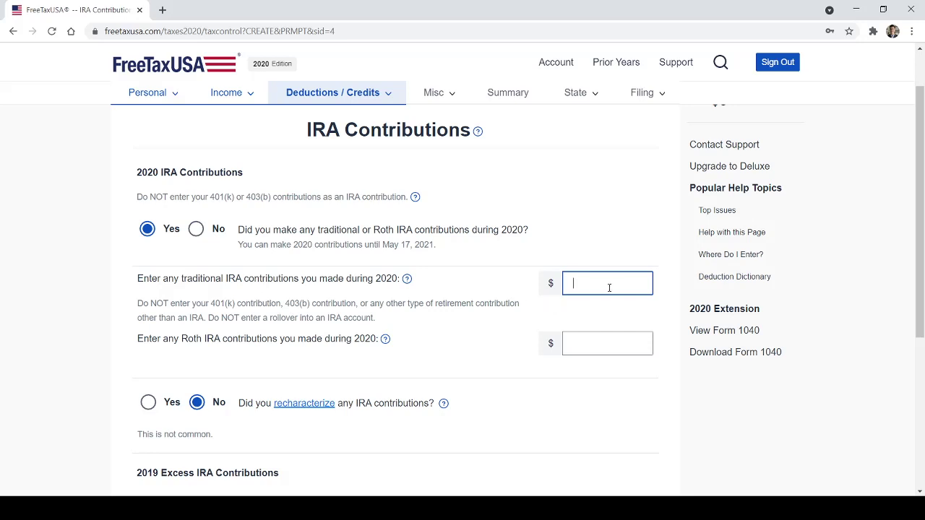
click(600, 342)
click(597, 281)
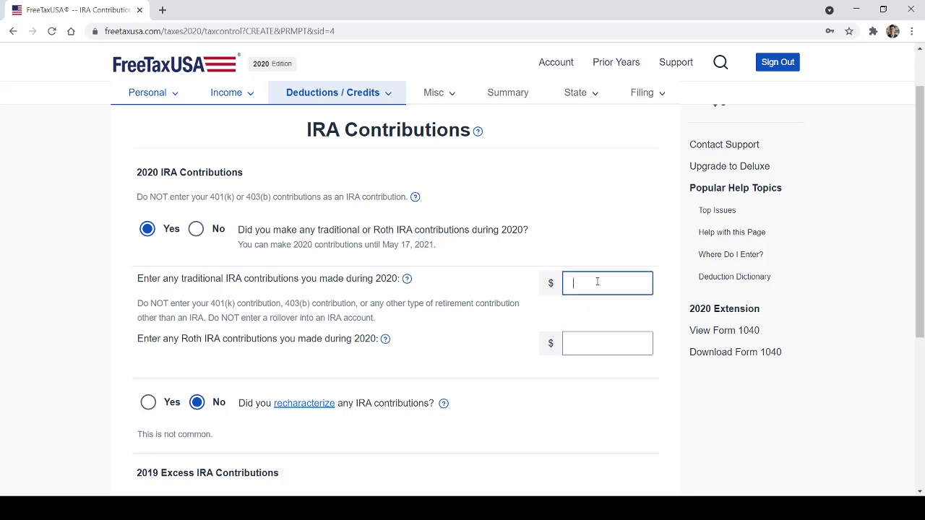
click(600, 340)
click(586, 277)
- Leave both IRA contribution amounts blank and review their entry labels
click(307, 136)
drag(307, 136, 479, 145)
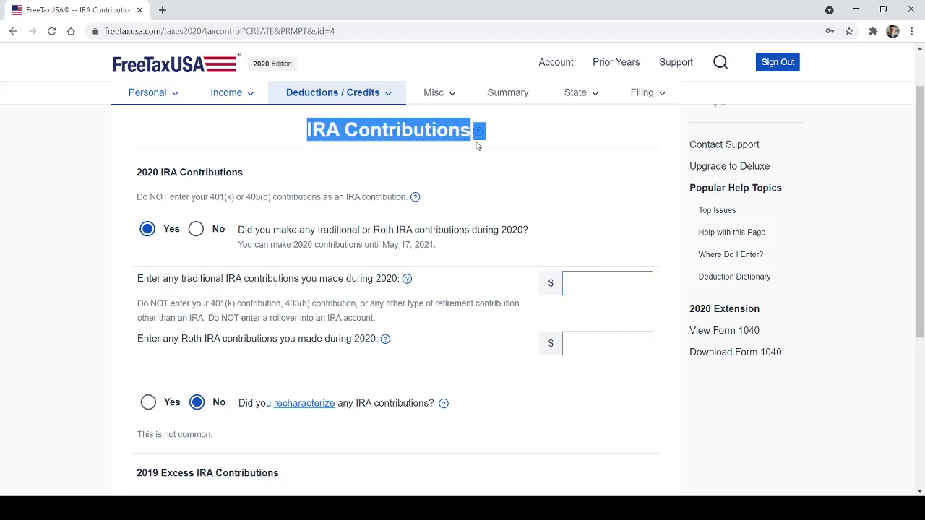
click(500, 142)
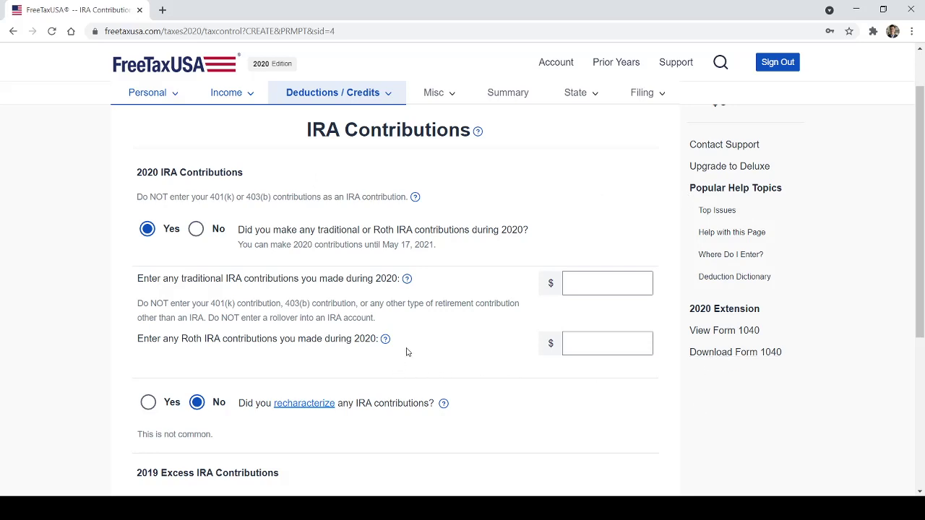
drag(406, 343, 129, 280)
- Check the recharacterization help, keep No for recharacterizing and 2019 excess contributions, and save
click(125, 292)
scroll(117, 326, down, 3)
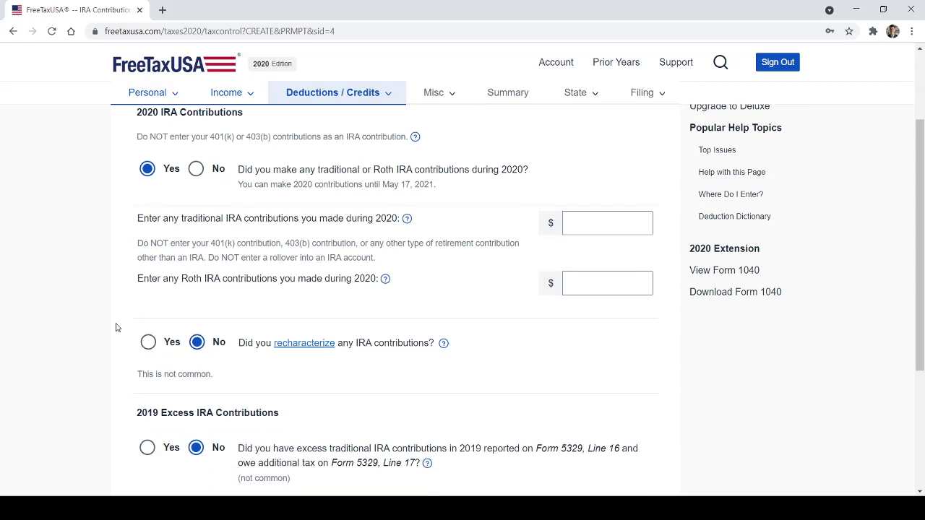
scroll(116, 328, down, 1)
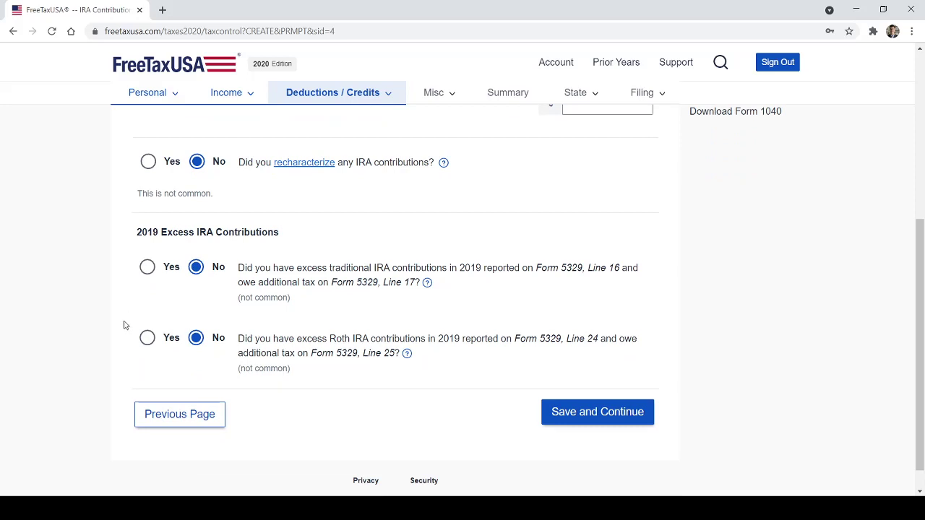
scroll(123, 342, up, 3)
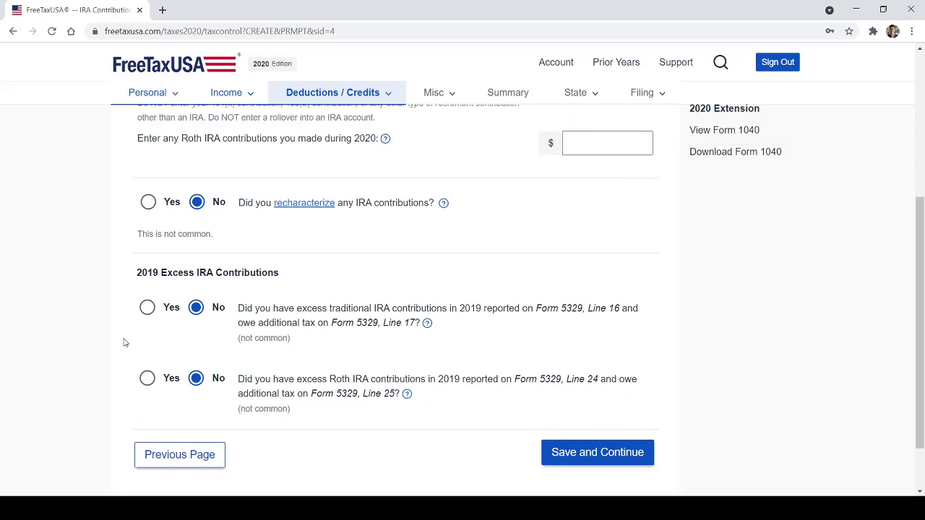
scroll(123, 343, up, 1)
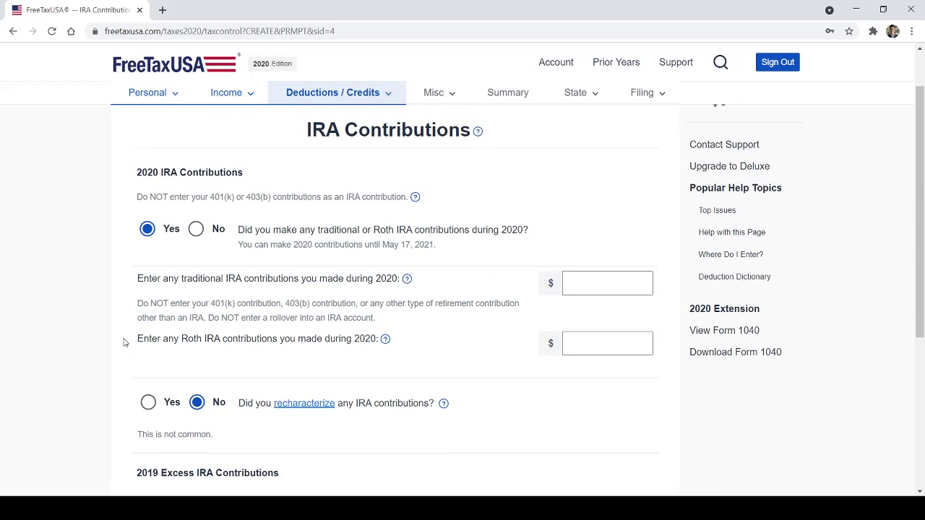
scroll(123, 342, down, 3)
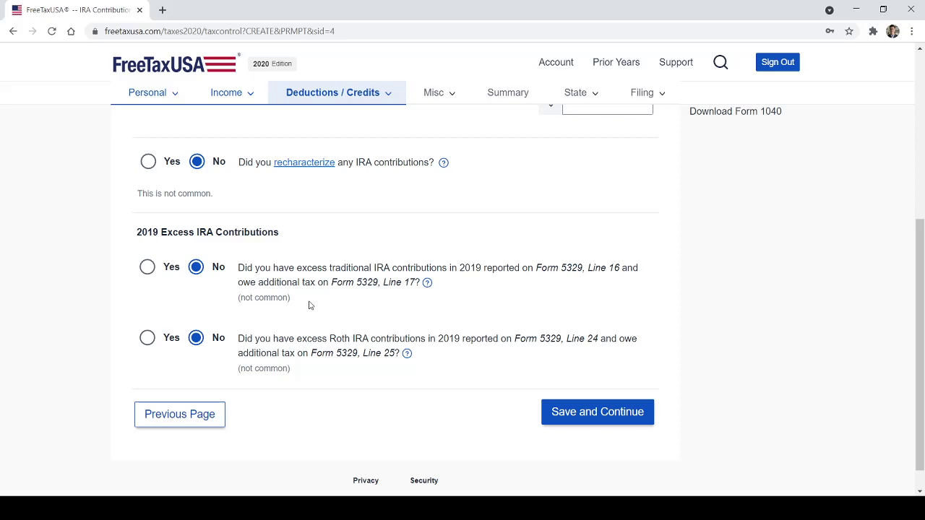
drag(238, 161, 473, 171)
click(454, 170)
click(443, 162)
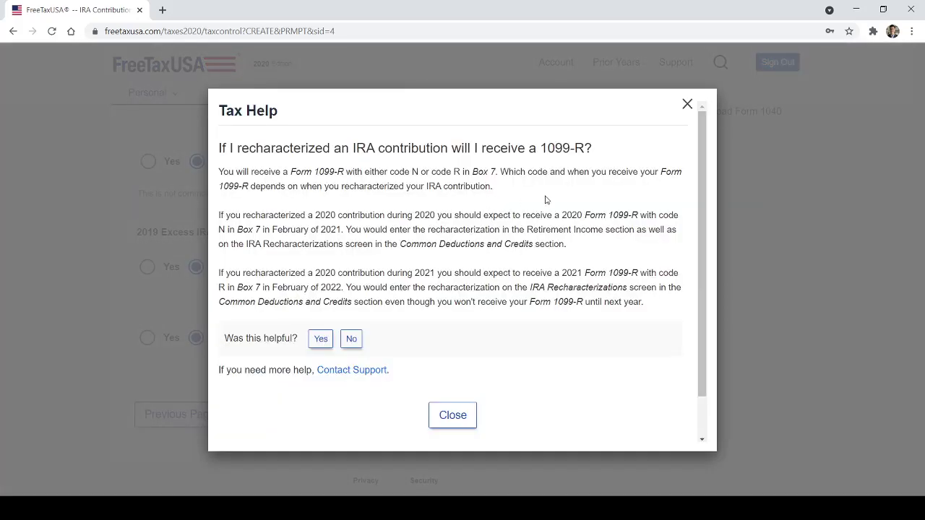
click(687, 107)
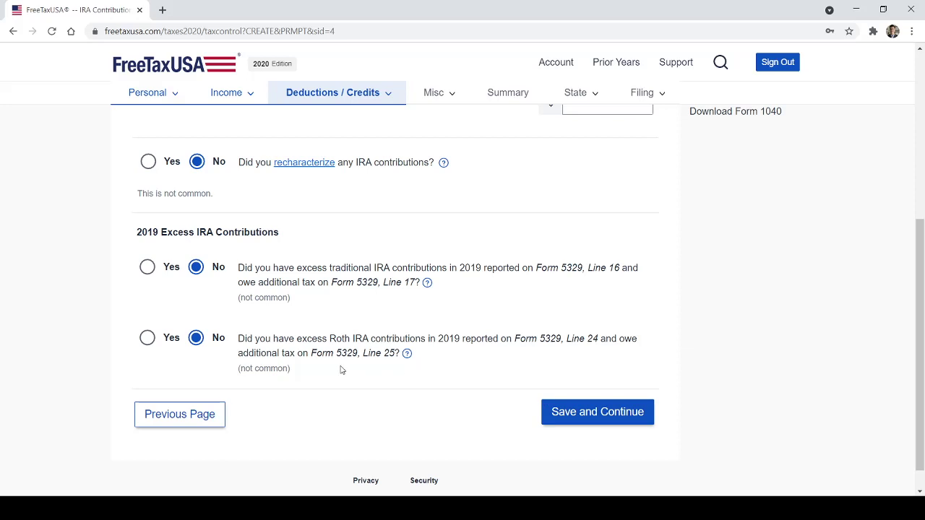
drag(321, 374, 239, 307)
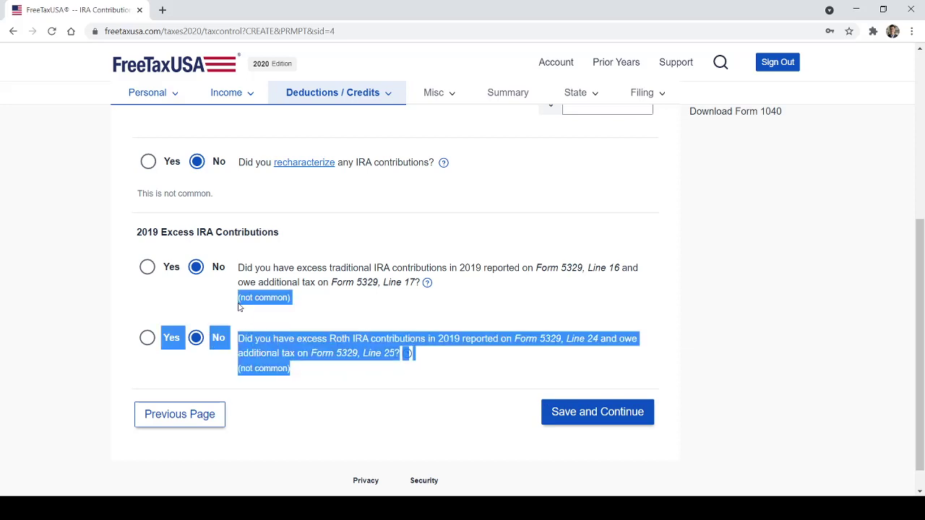
click(626, 421)
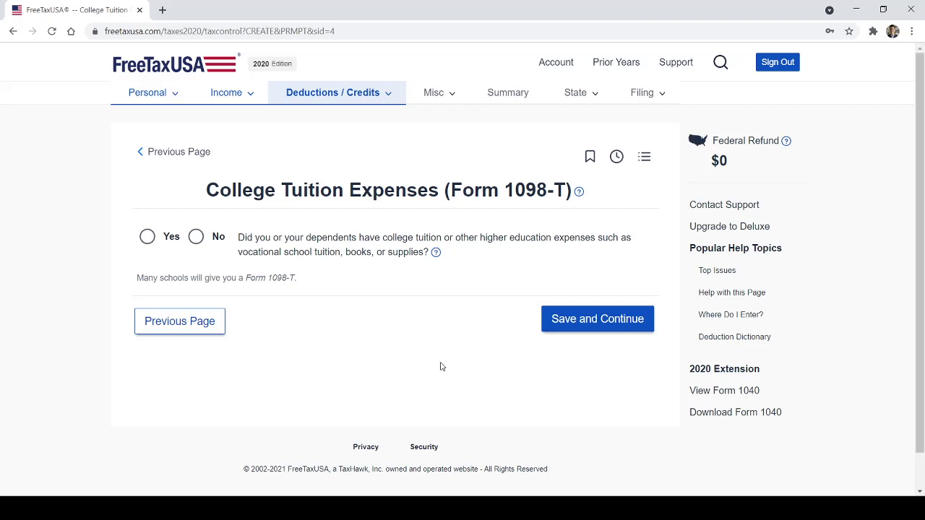
- Answer No to college tuition expenses on the Form 1098-T page and save
drag(504, 189, 568, 190)
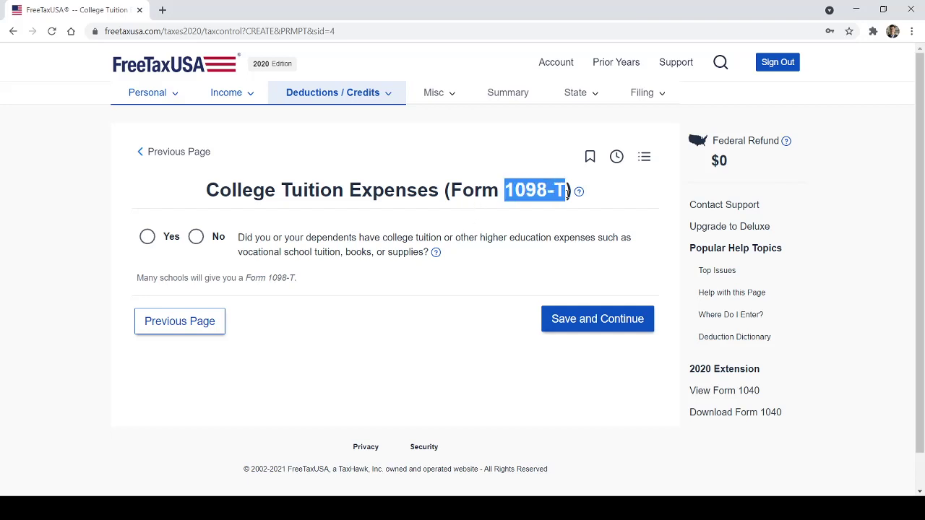
click(496, 254)
drag(430, 246, 201, 188)
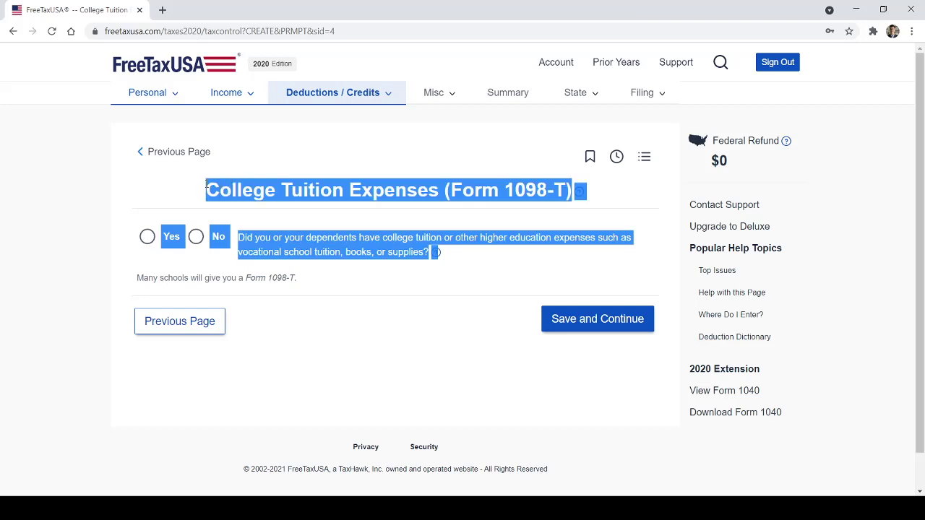
click(200, 190)
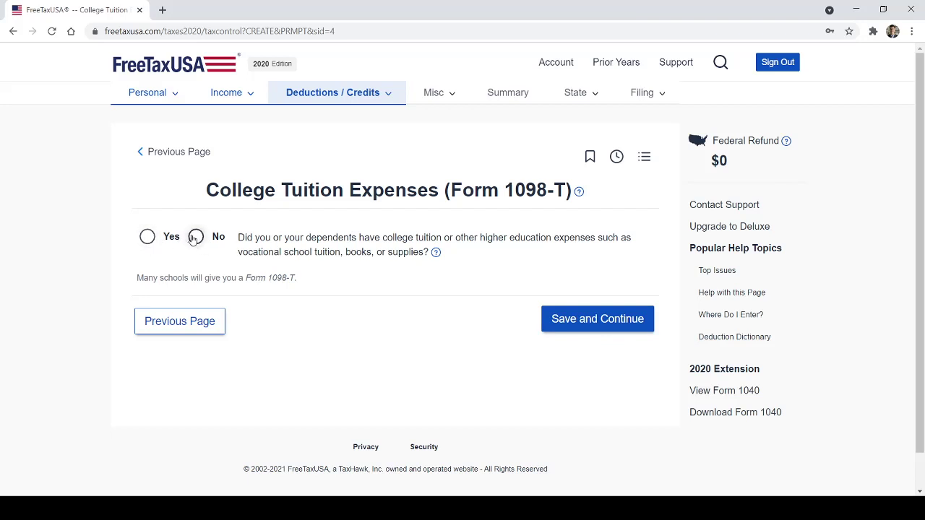
click(196, 237)
click(589, 323)
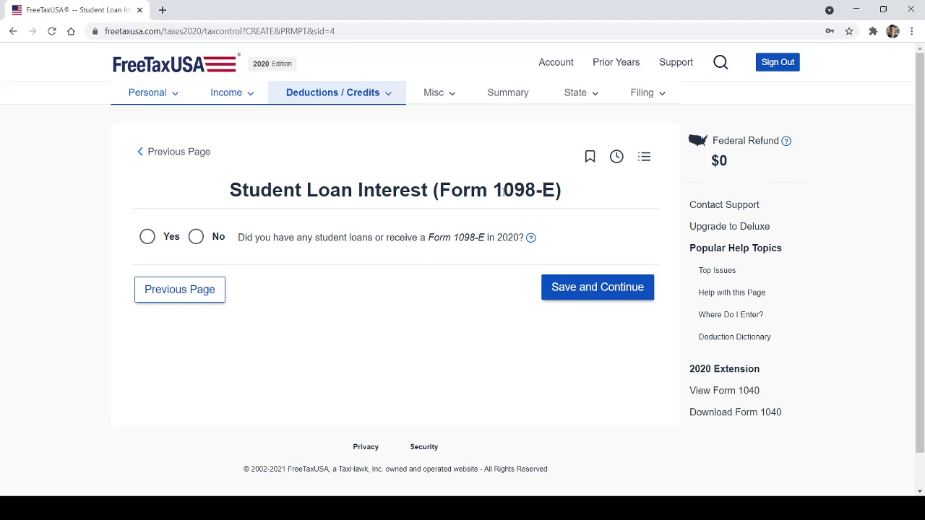
- Answer No to student loan interest on the Form 1098-E page and save
drag(499, 191, 563, 197)
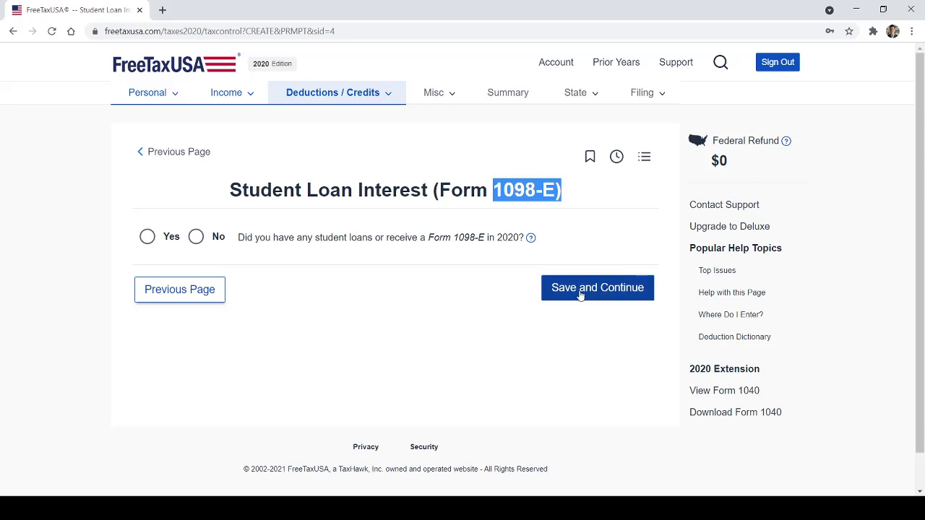
click(196, 238)
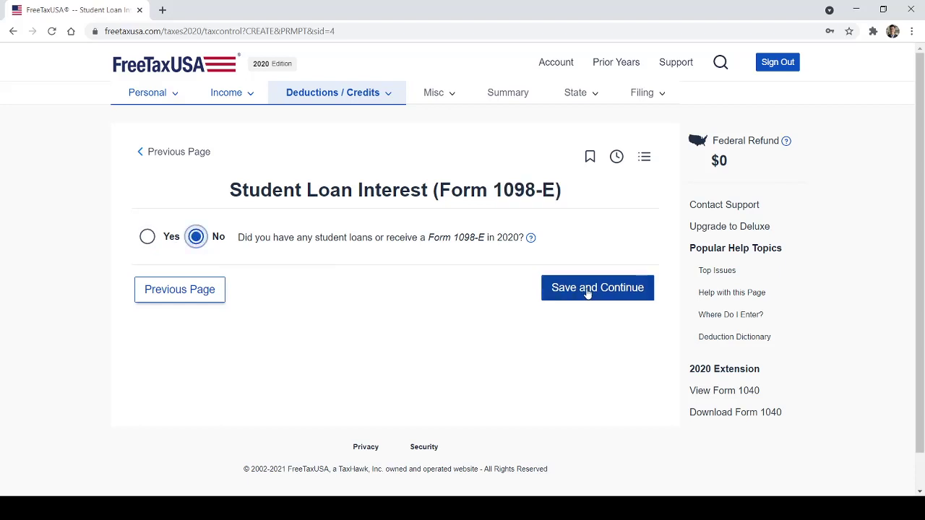
click(588, 289)
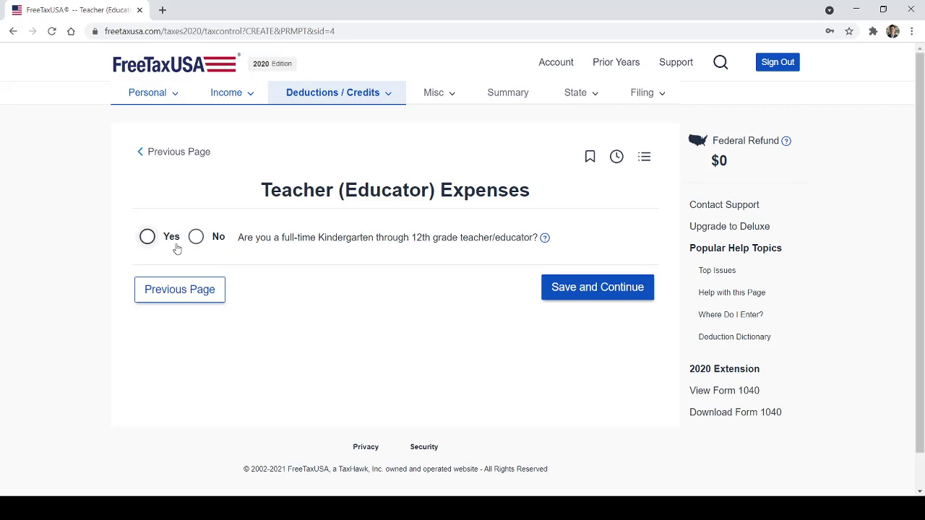
- Answer No to Teacher (Educator) Expenses and move on to the Earned Income Credit questions
click(199, 239)
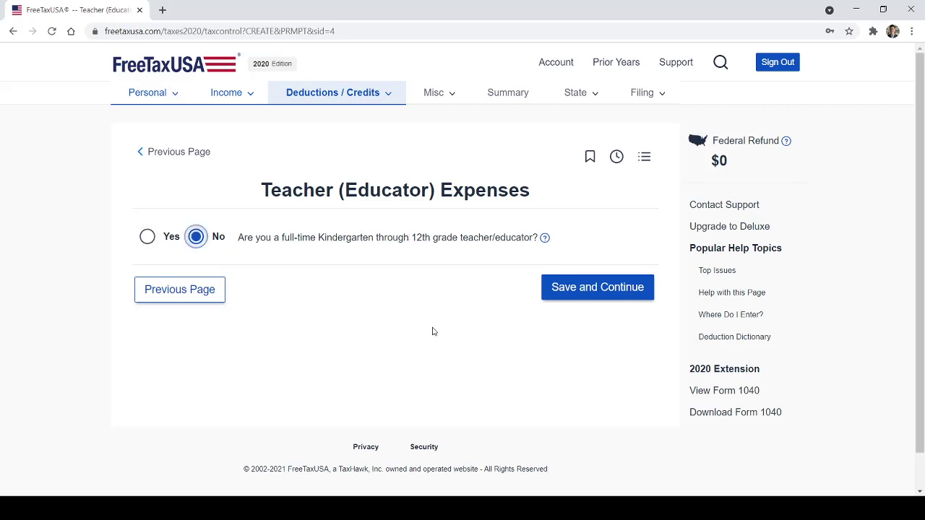
click(587, 297)
click(615, 292)
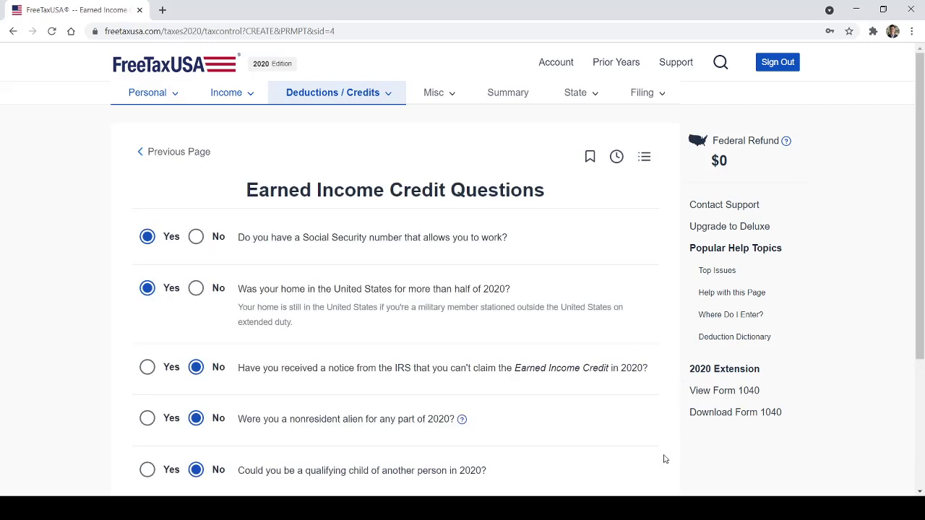
- Review the Earned Income Credit questions and submit them as No
scroll(665, 459, down, 1)
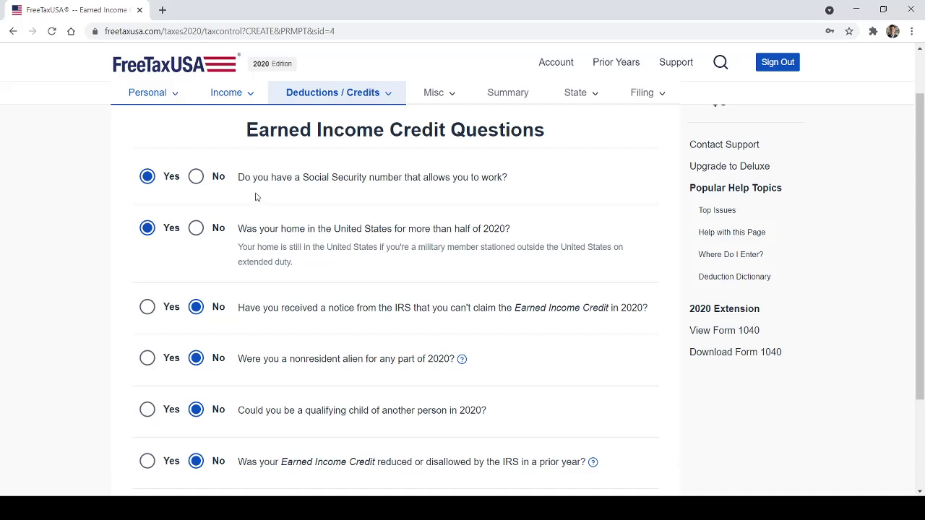
drag(281, 180, 516, 185)
click(514, 188)
scroll(318, 266, down, 1)
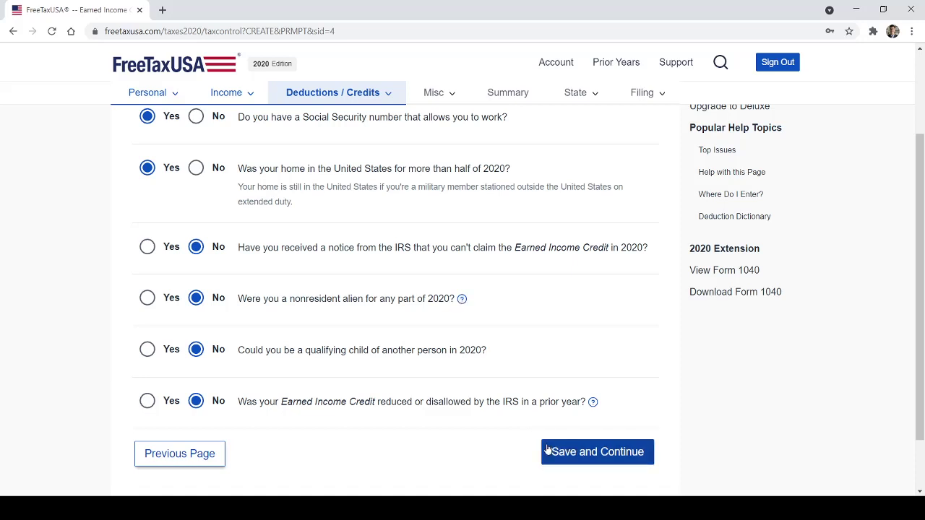
scroll(286, 410, up, 1)
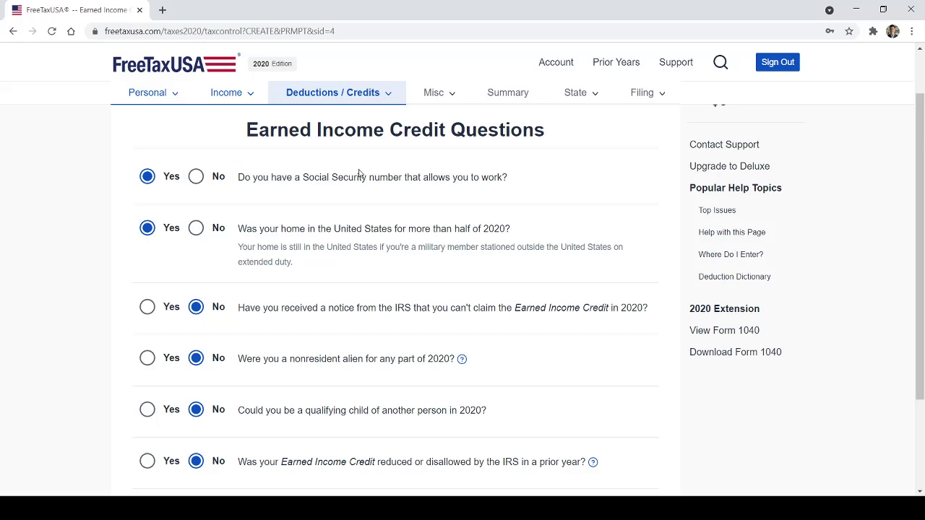
scroll(394, 247, down, 3)
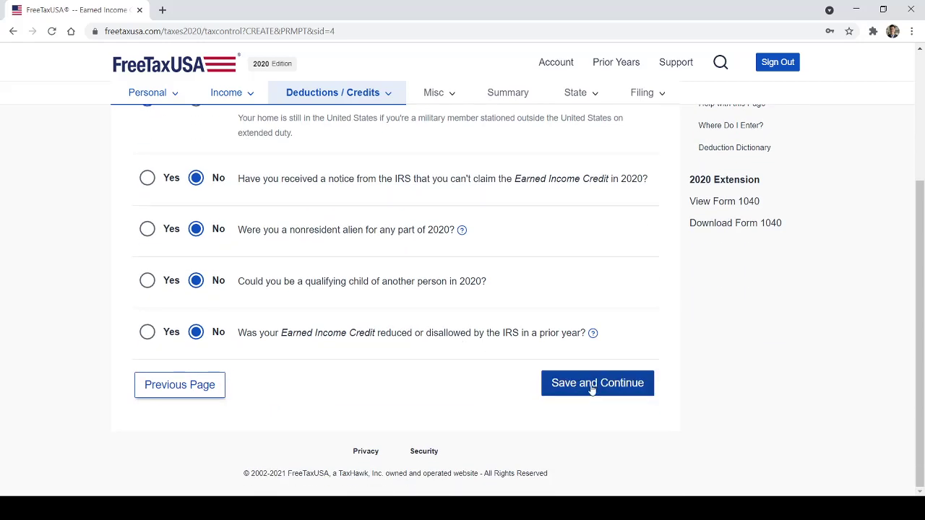
click(594, 388)
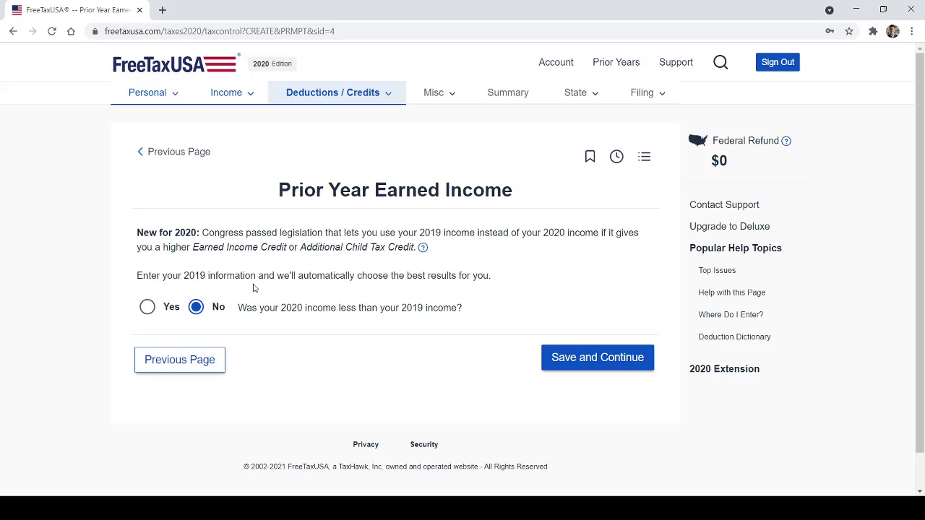
- Check the help on prior-year income, then keep No for using lower 2020 income
click(422, 248)
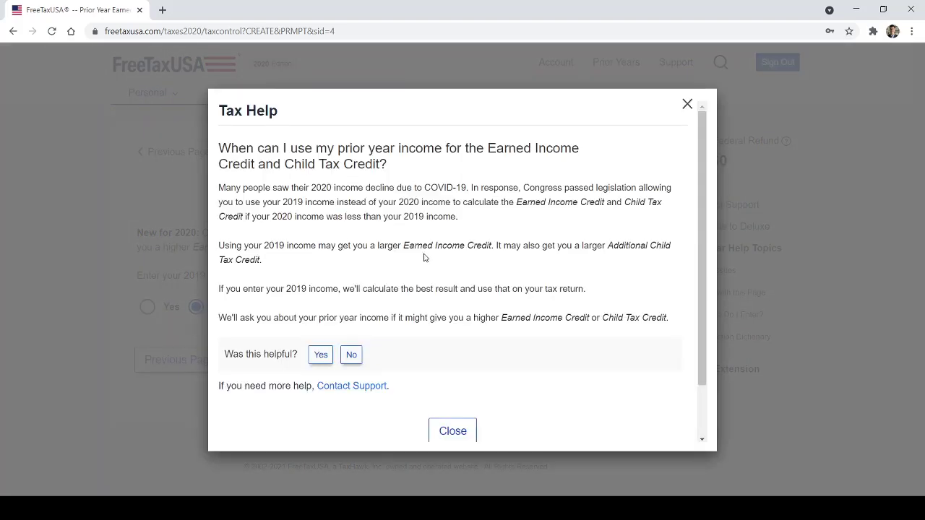
click(687, 106)
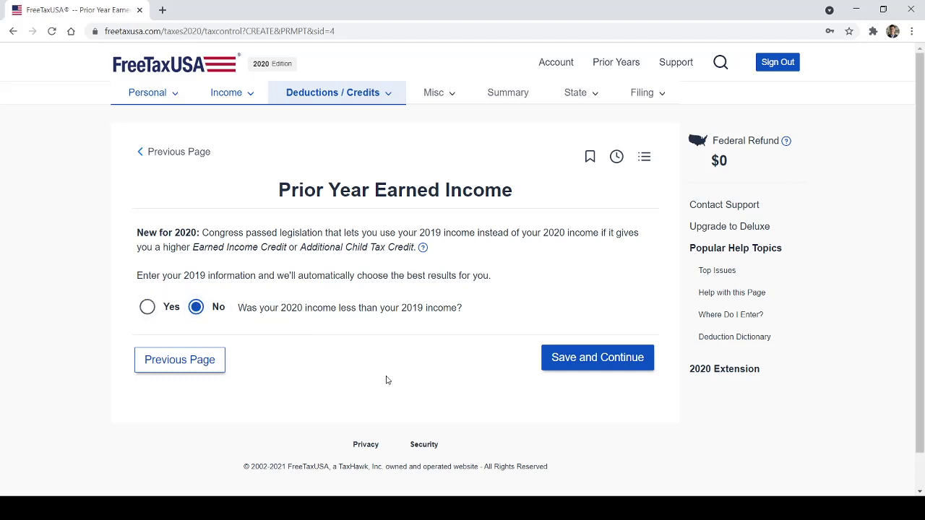
click(591, 359)
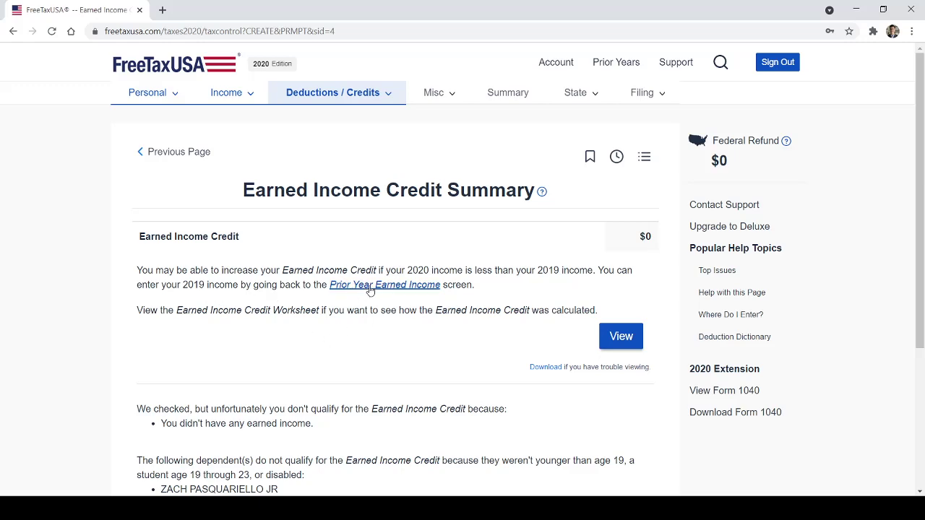
- Review the $0 Earned Income Credit summary and its reason for not qualifying, then continue
scroll(524, 367, down, 3)
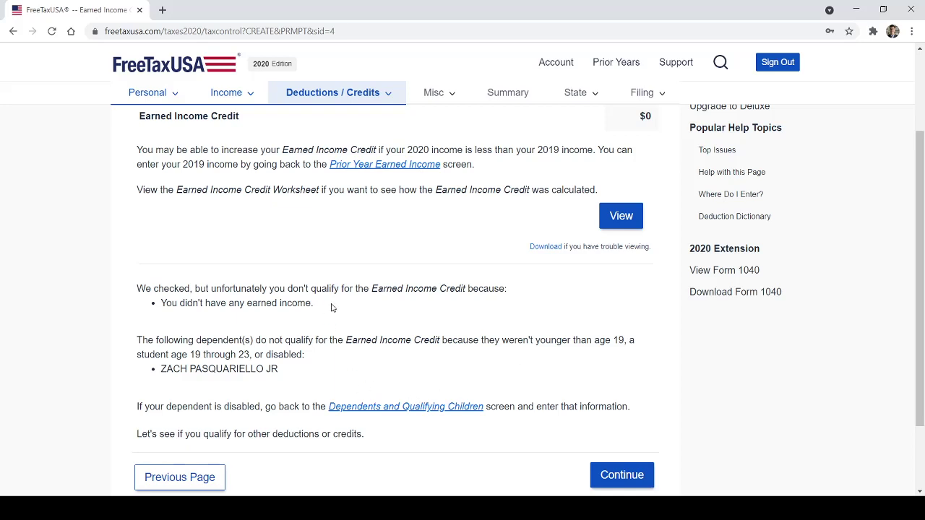
drag(330, 308, 156, 280)
click(349, 325)
scroll(405, 386, down, 2)
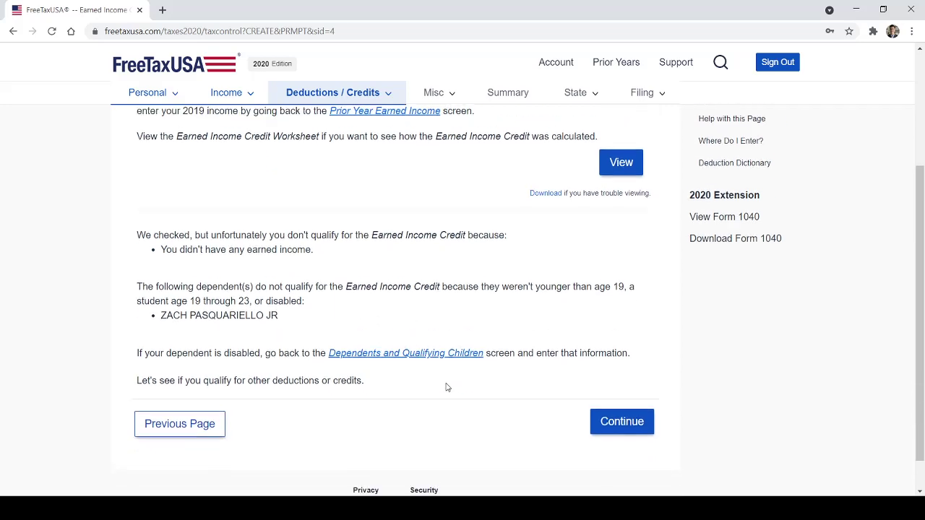
click(621, 416)
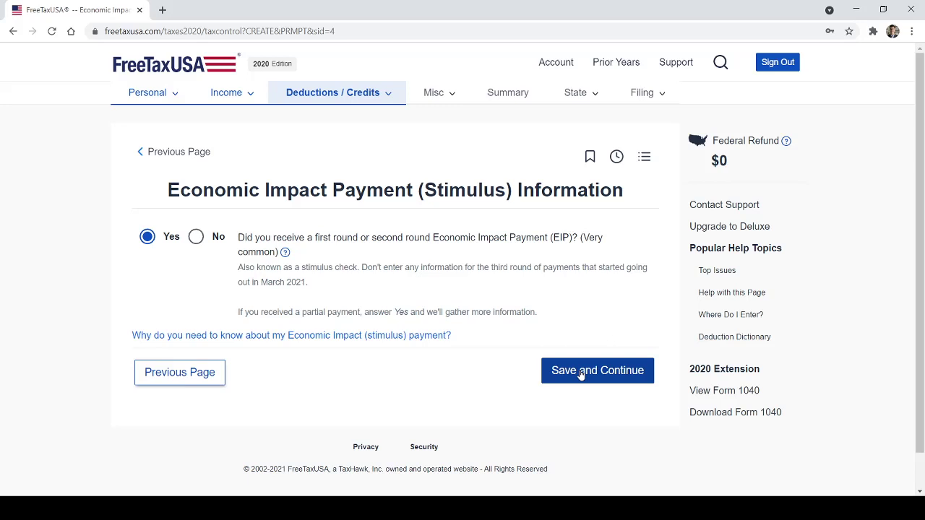
- Confirm both rounds of Economic Impact Payments were received
click(580, 372)
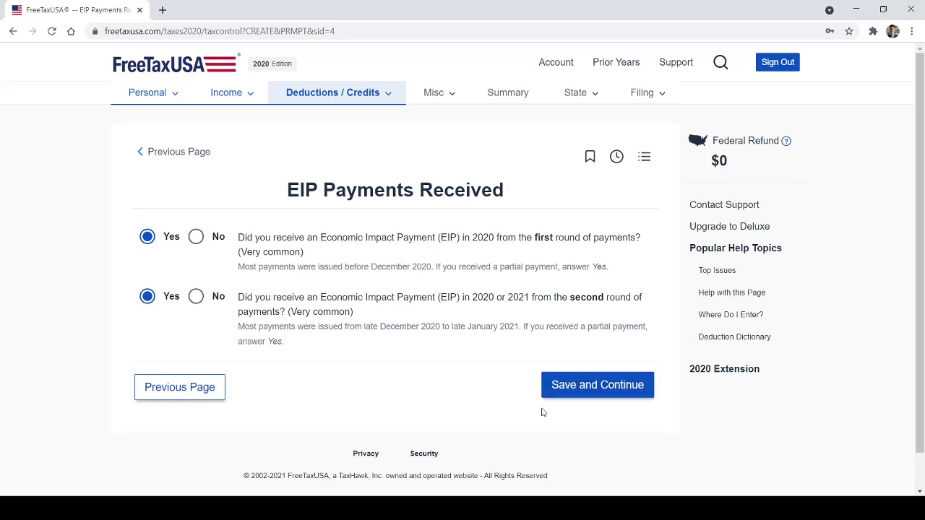
click(573, 402)
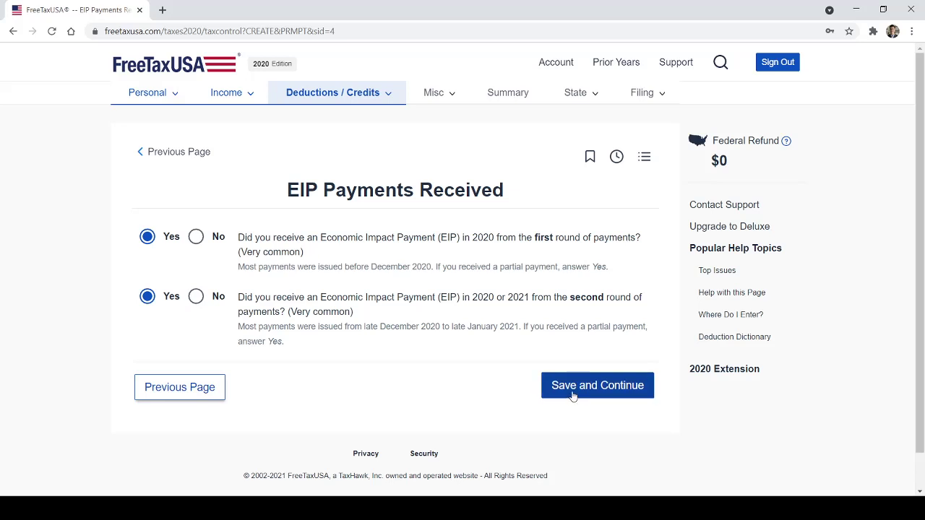
click(573, 396)
click(573, 385)
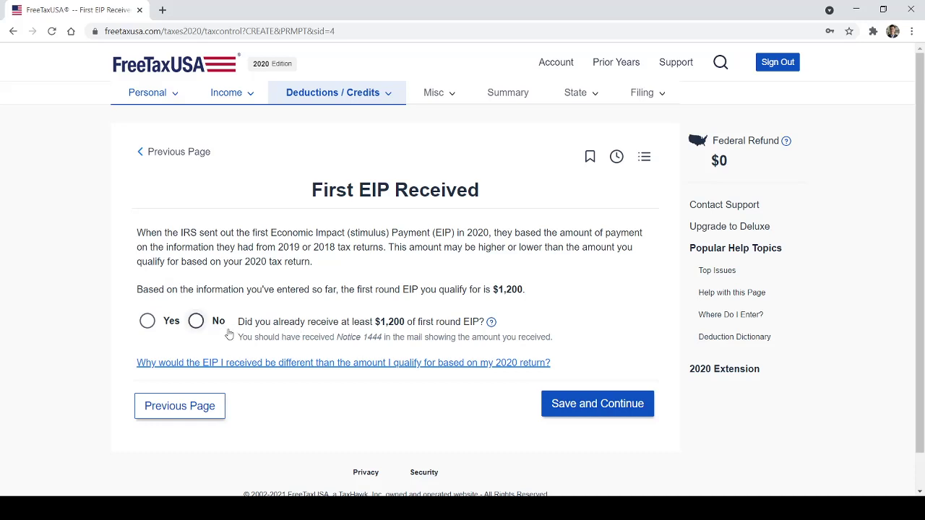
- Confirm at least $1,200 first-round and $600 second-round payments, passing the $0 Recovery Rebate Credit
click(163, 322)
click(613, 405)
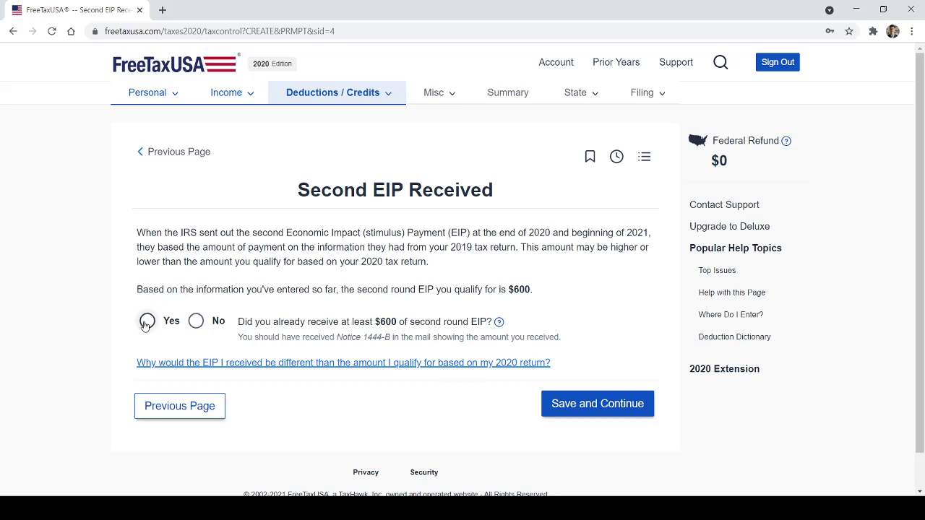
click(147, 321)
click(601, 405)
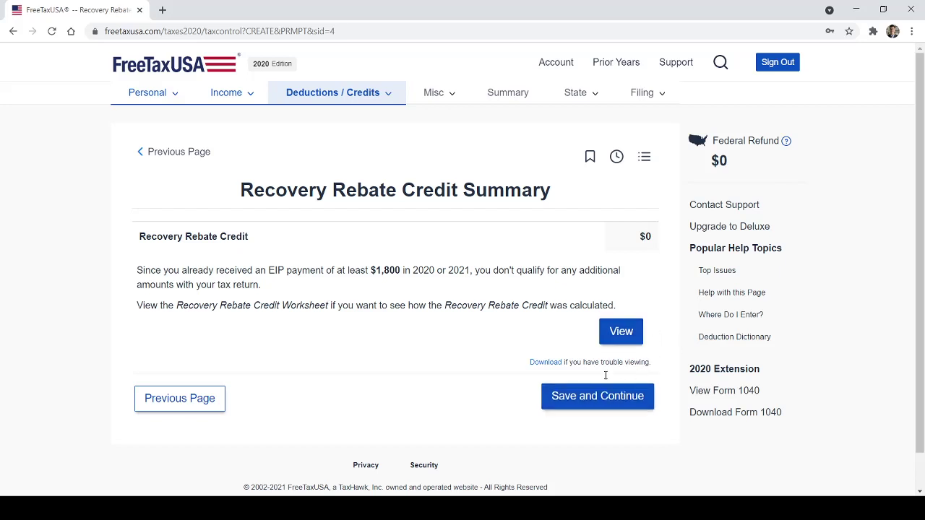
click(604, 408)
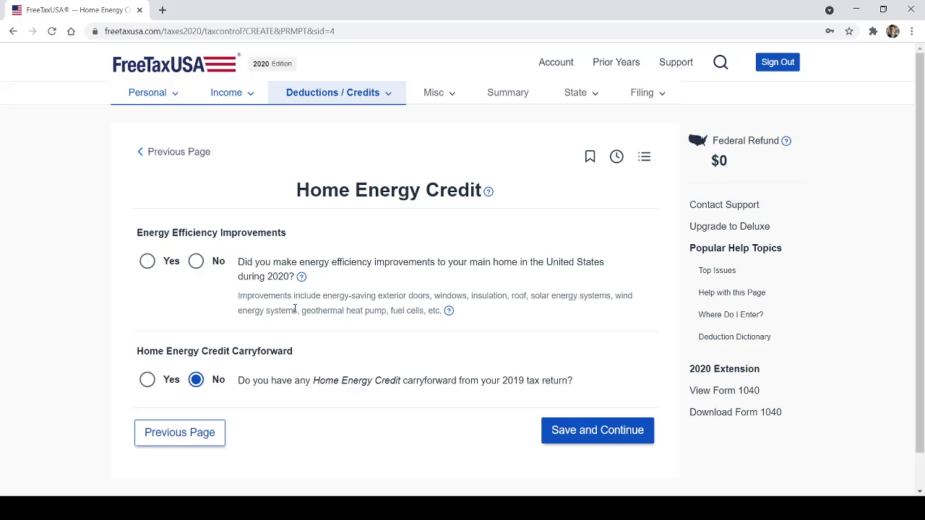
- Answer No to home energy efficiency improvements and save the Home Energy Credit page
click(200, 263)
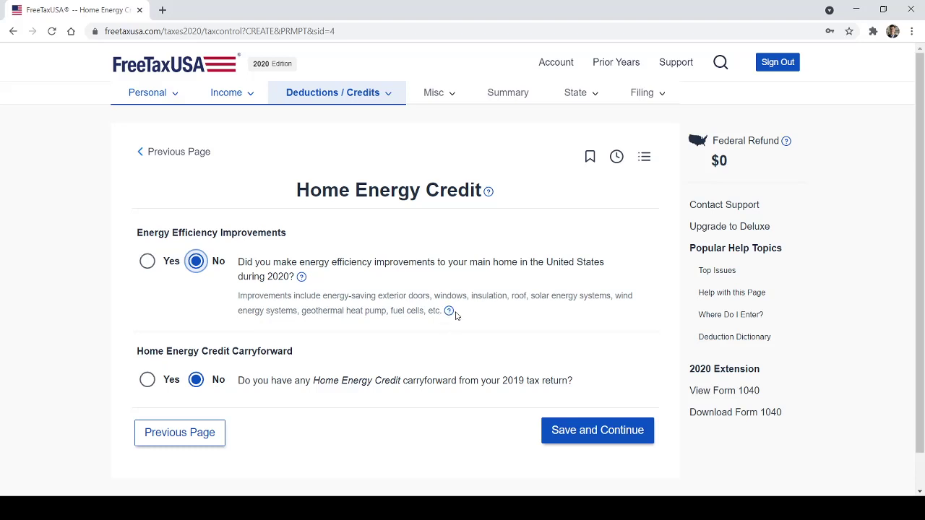
drag(467, 316, 241, 262)
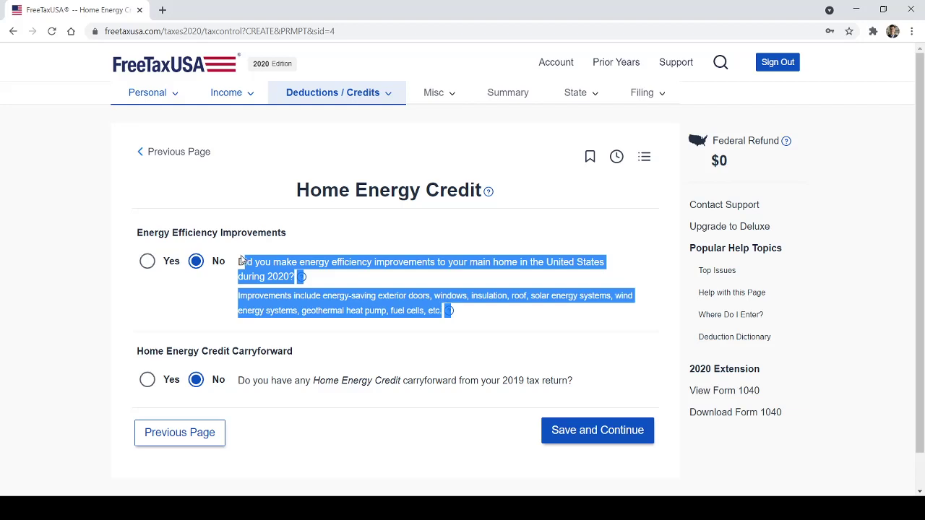
click(336, 278)
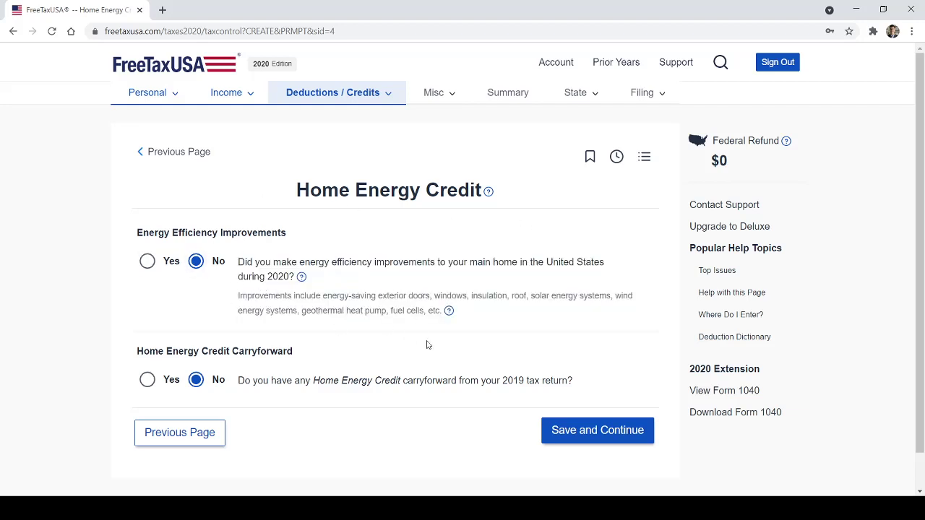
click(597, 431)
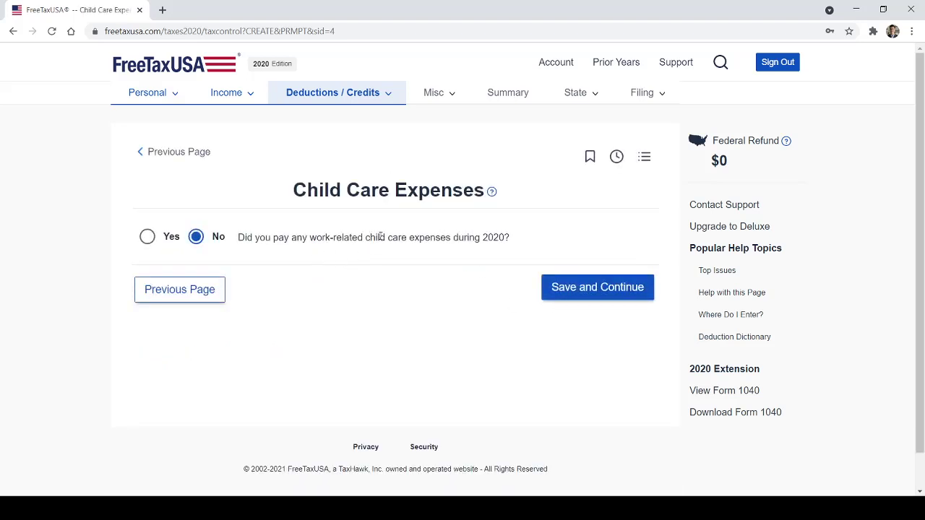
- Answer Yes to paying work-related child care expenses in 2020 and save
drag(380, 237, 522, 239)
click(148, 236)
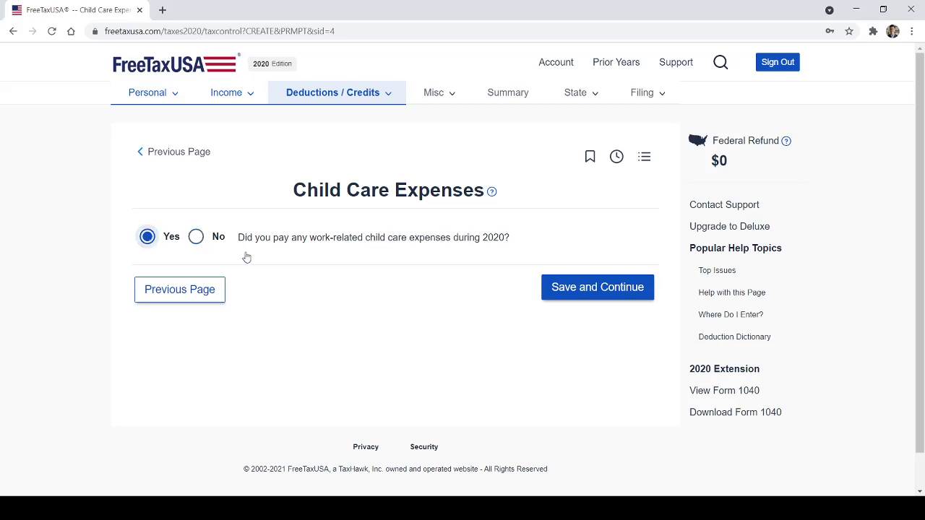
click(582, 296)
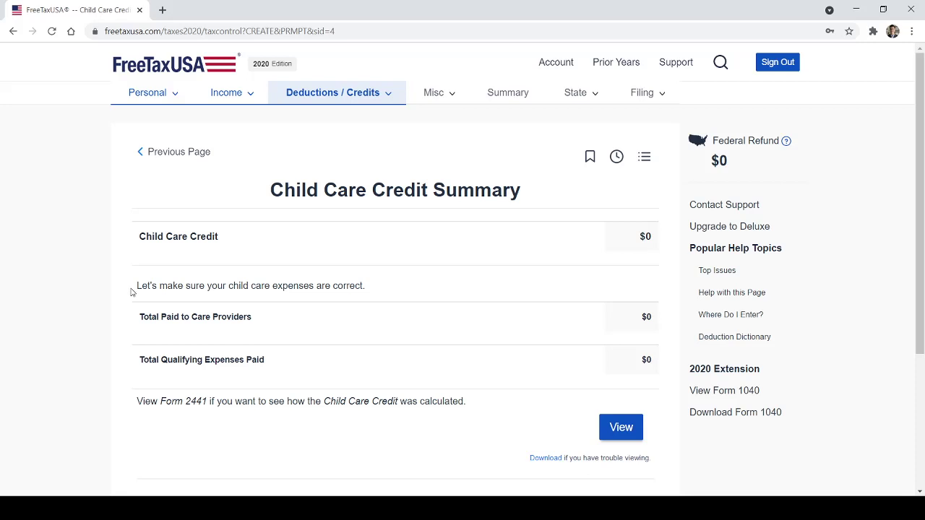
- Review the $0 Child Care Credit summary and its reason for not qualifying
drag(132, 295, 434, 295)
click(433, 296)
scroll(494, 450, down, 1)
scroll(438, 419, down, 1)
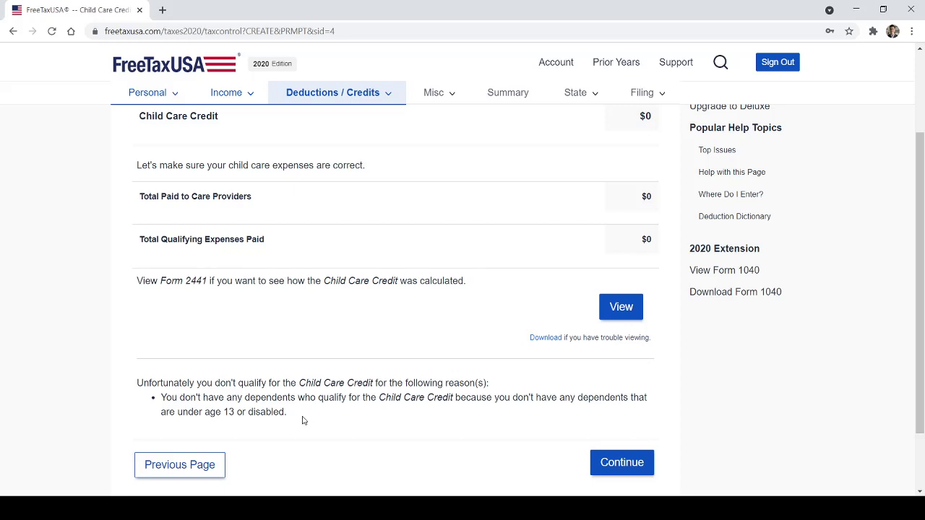
drag(303, 421, 130, 386)
click(125, 388)
scroll(308, 431, up, 1)
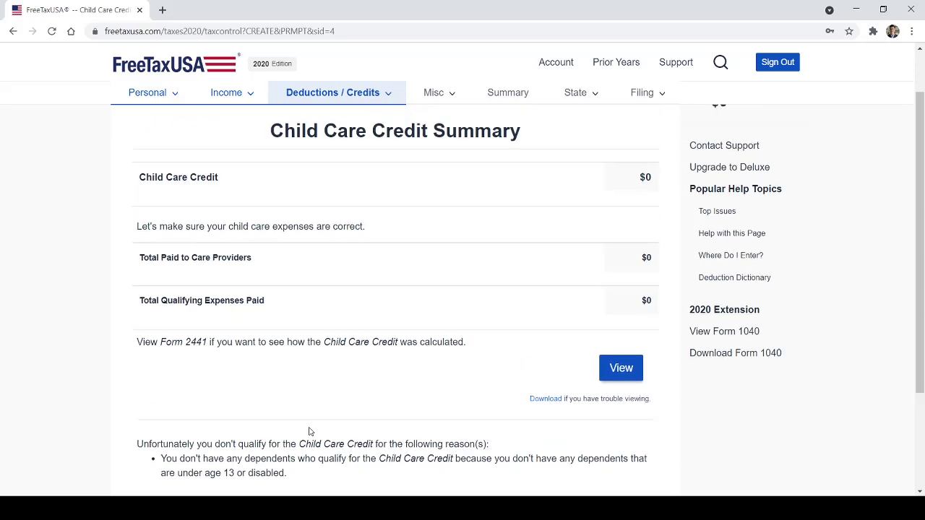
scroll(309, 431, up, 1)
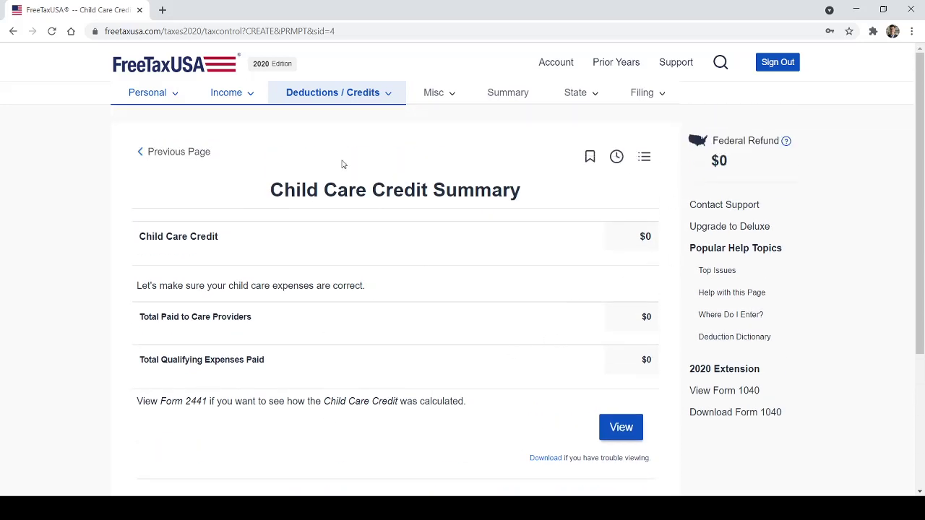
drag(271, 192, 521, 191)
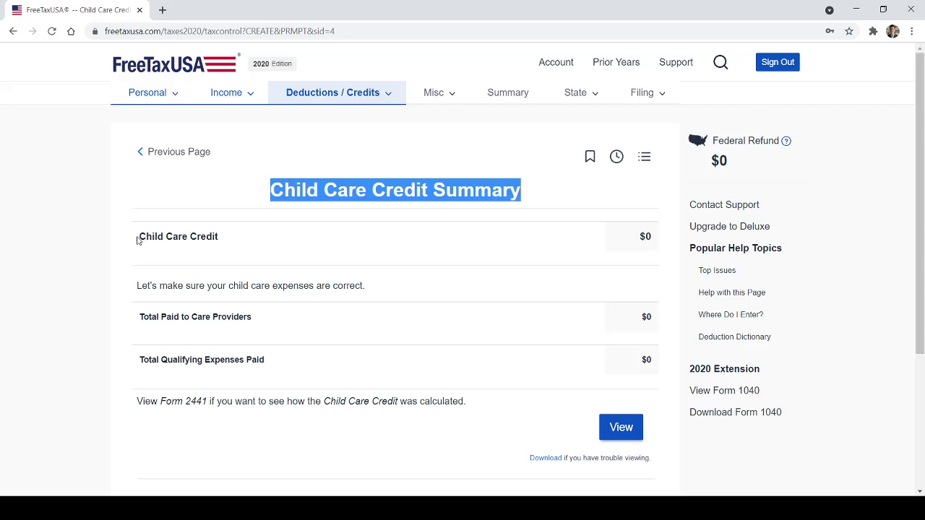
drag(140, 239, 253, 250)
click(255, 247)
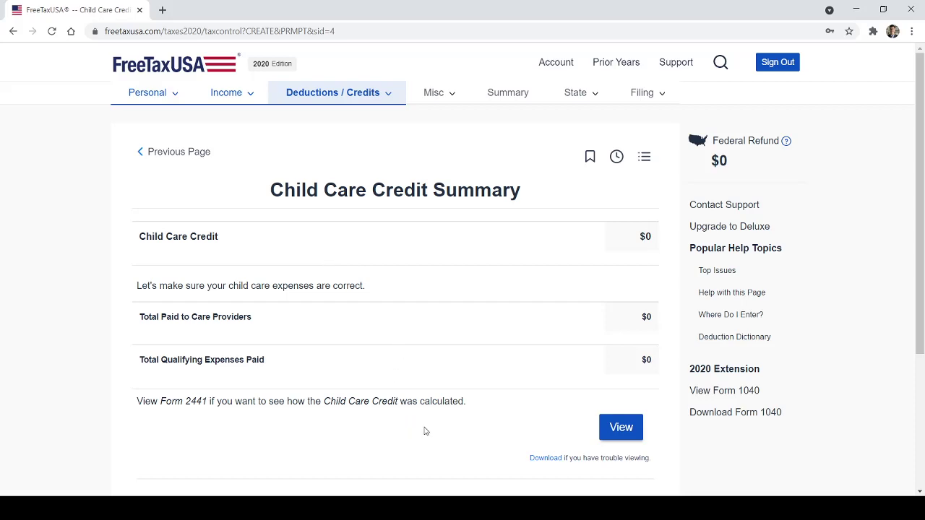
scroll(506, 432, down, 3)
- Continue past the Child Care summary and the Common Deductions and Credits list
click(642, 403)
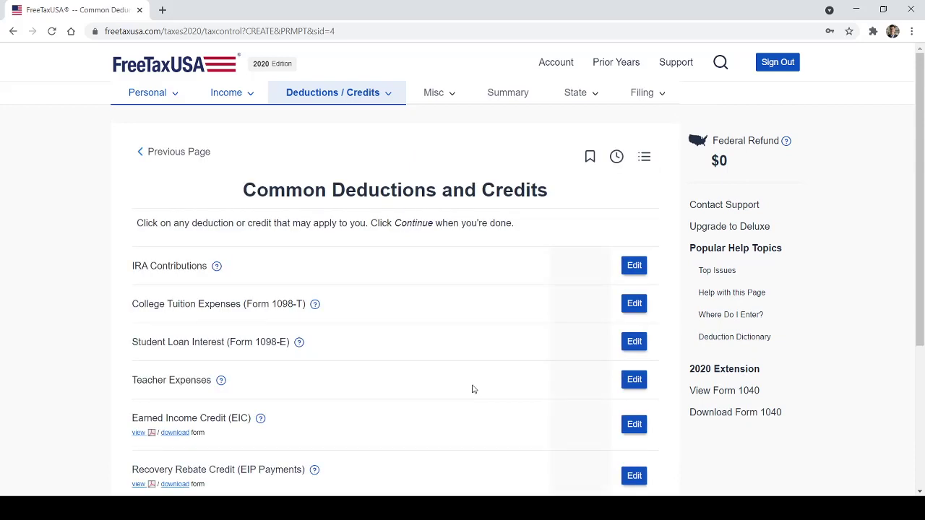
scroll(473, 389, down, 1)
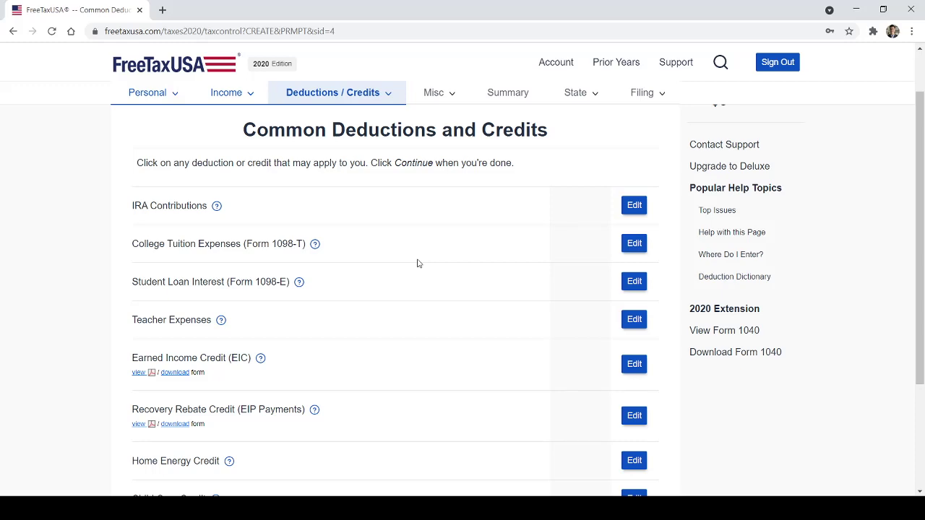
scroll(419, 267, down, 2)
click(619, 387)
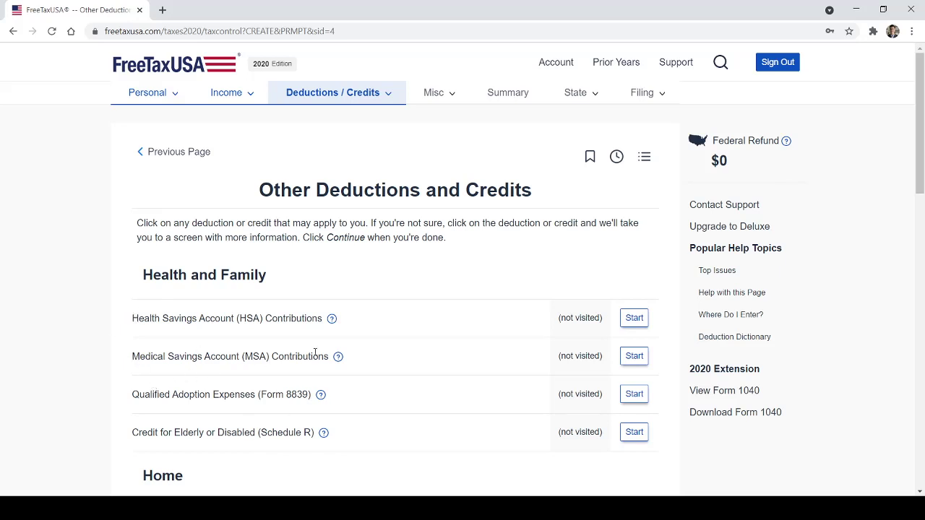
- Read through the Other Deductions and Credits list, including Employment items, without starting any
scroll(187, 394, down, 1)
drag(133, 335, 321, 336)
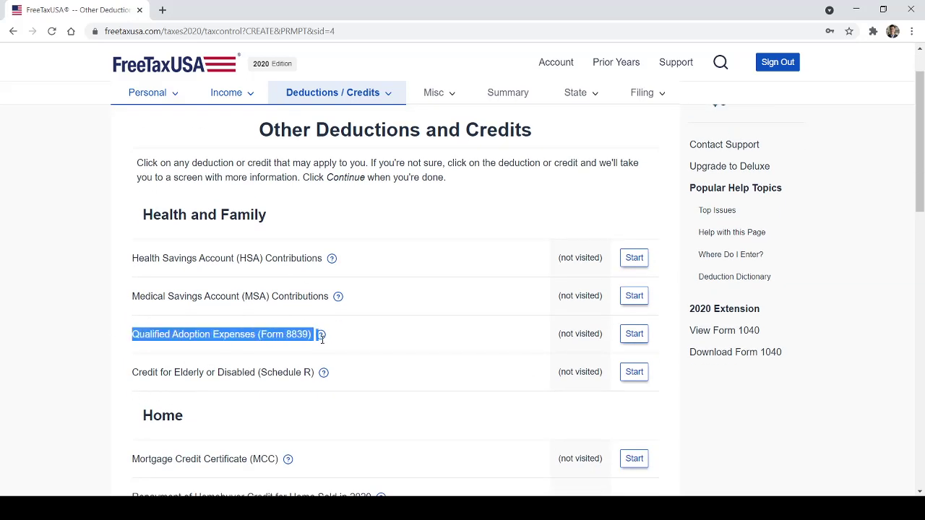
click(348, 339)
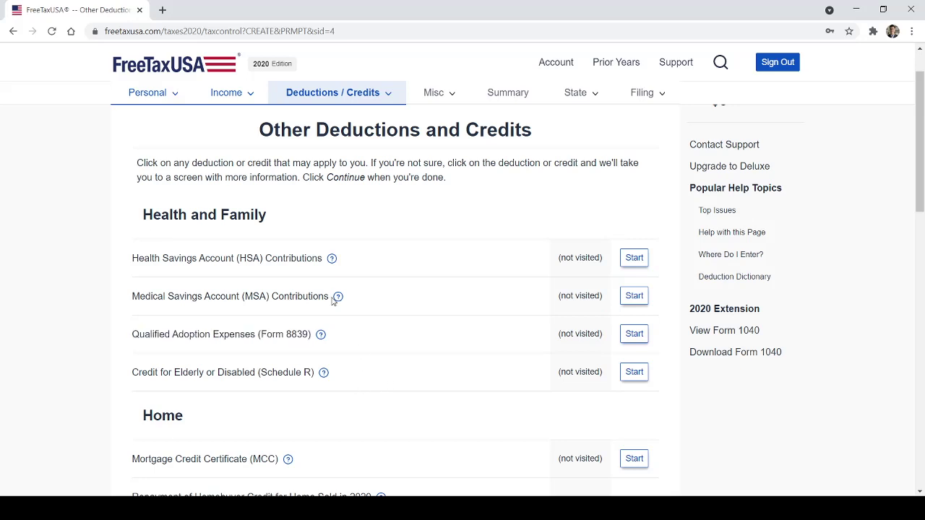
scroll(436, 296, down, 3)
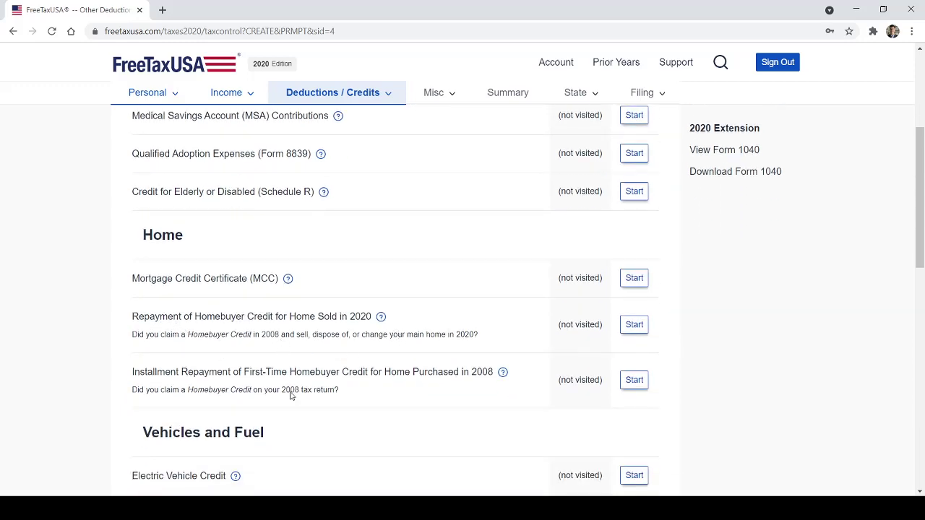
scroll(291, 396, down, 4)
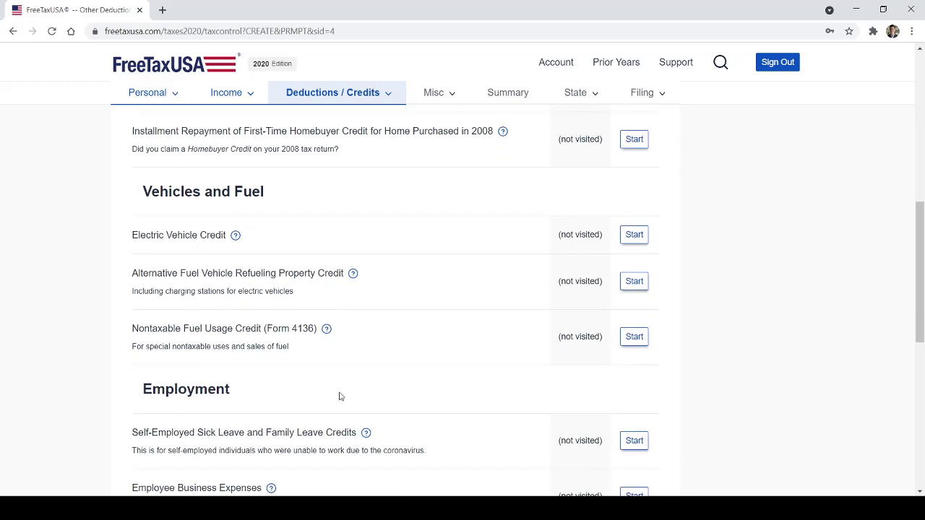
scroll(340, 396, down, 2)
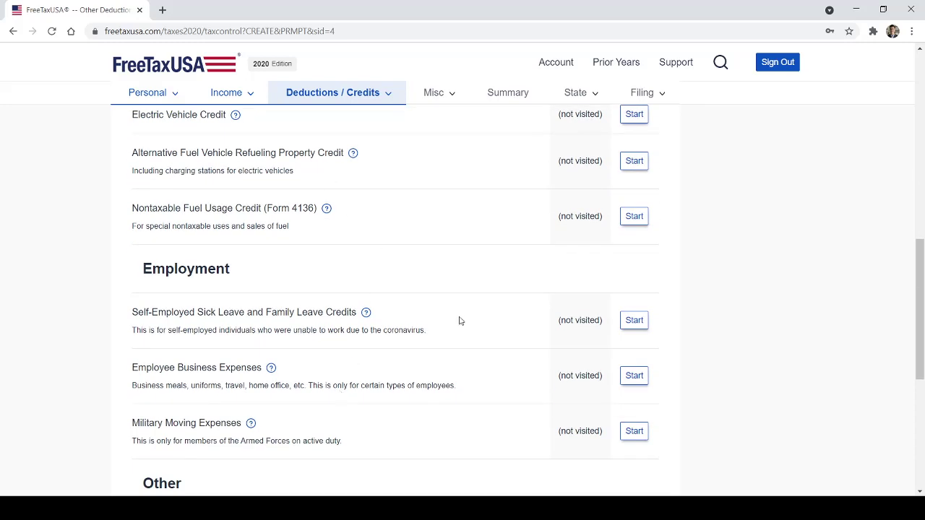
scroll(460, 323, down, 1)
scroll(465, 330, down, 1)
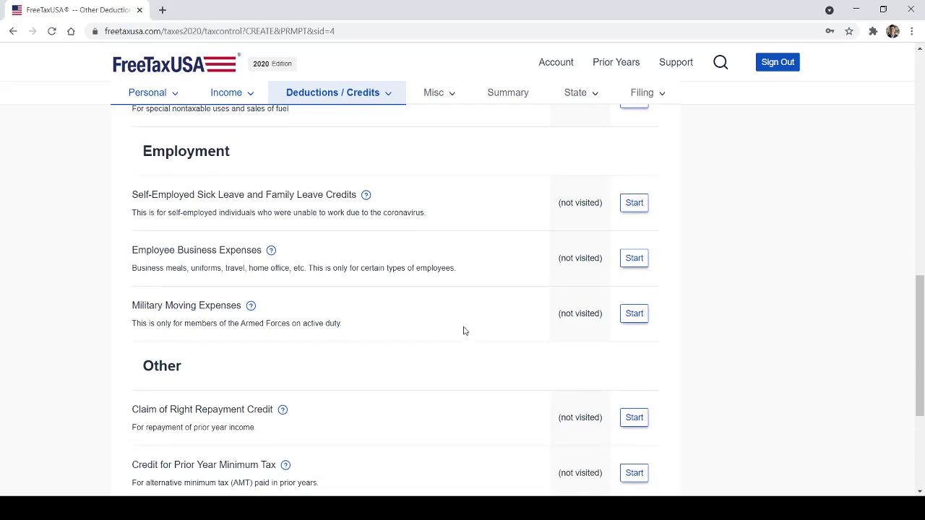
drag(285, 309, 84, 309)
click(84, 308)
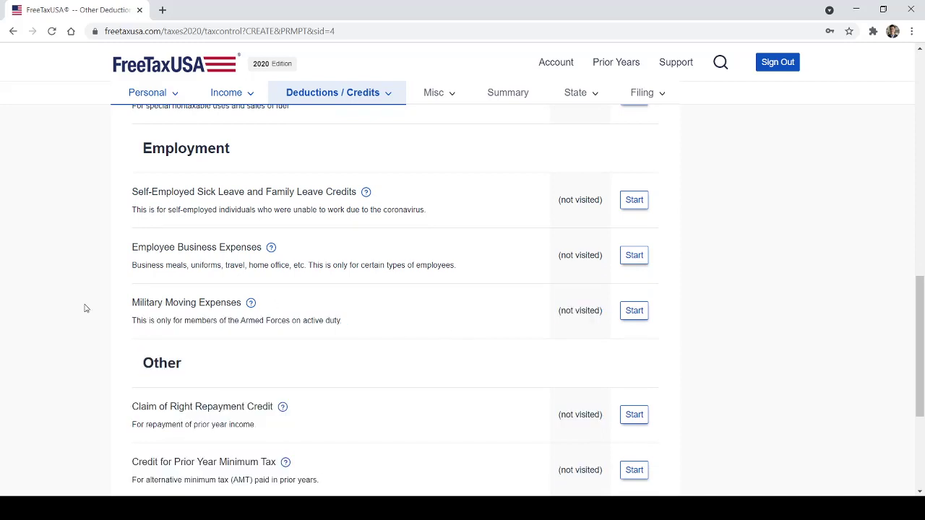
drag(134, 253, 323, 247)
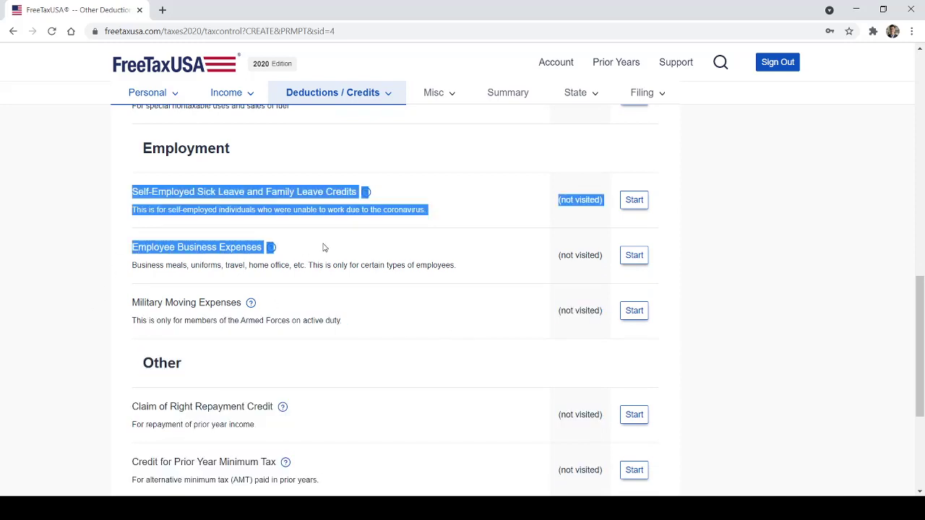
click(330, 247)
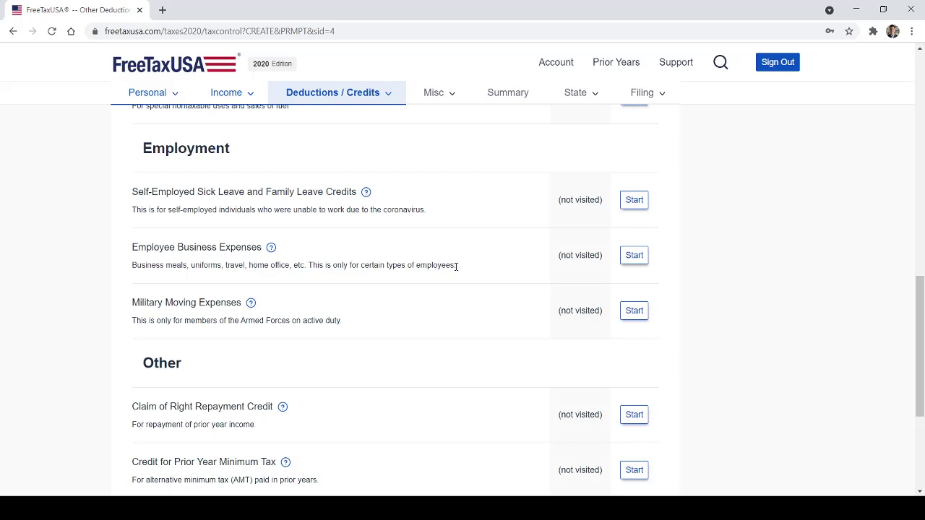
drag(456, 266, 357, 266)
click(378, 301)
scroll(391, 310, down, 3)
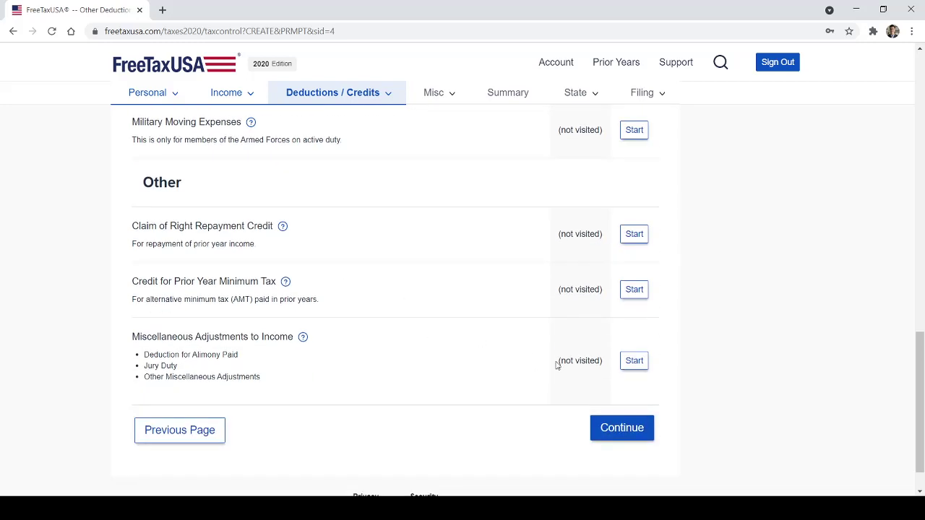
- Pass the Deductions and Credits summary totaling $18,650 and continue to Miscellaneous
click(609, 432)
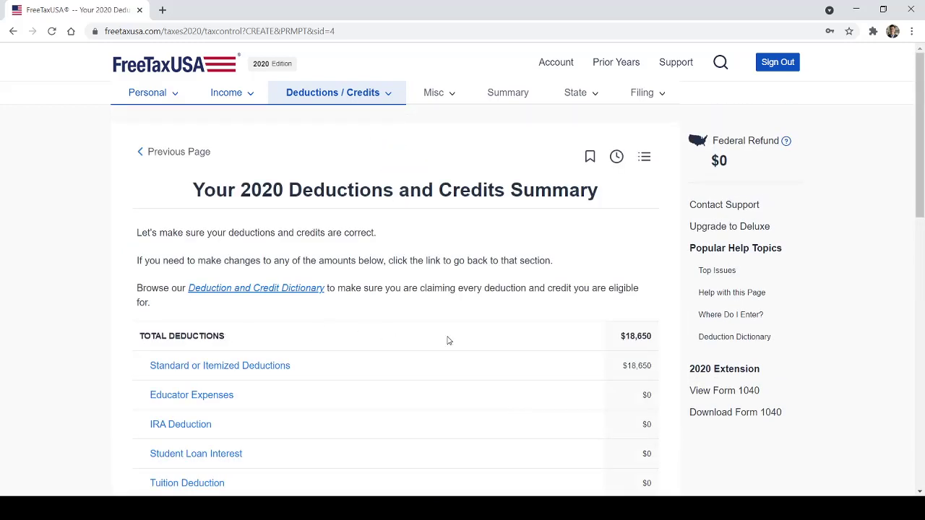
scroll(543, 346, down, 10)
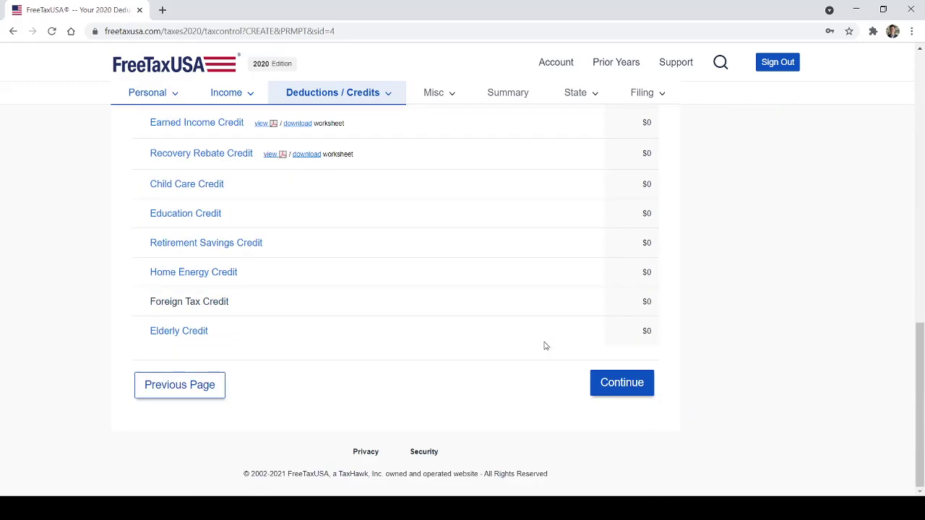
click(620, 390)
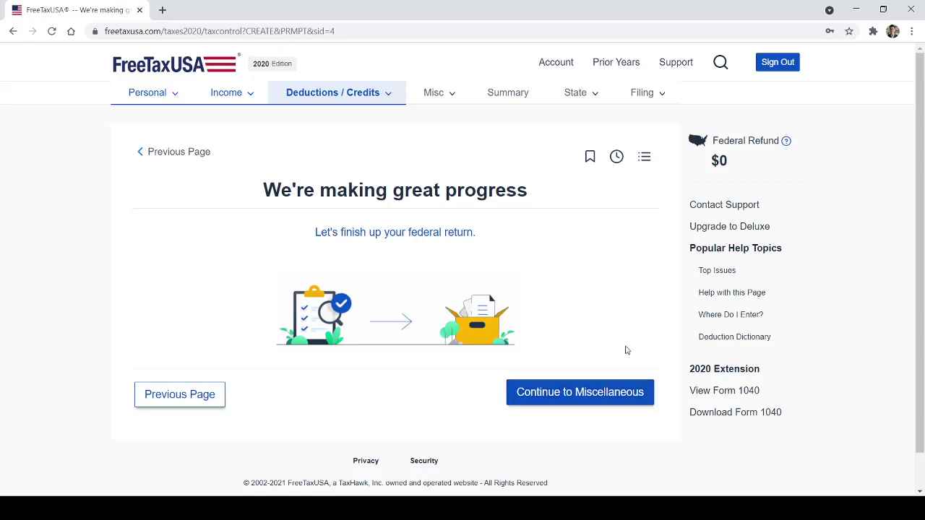
click(596, 401)
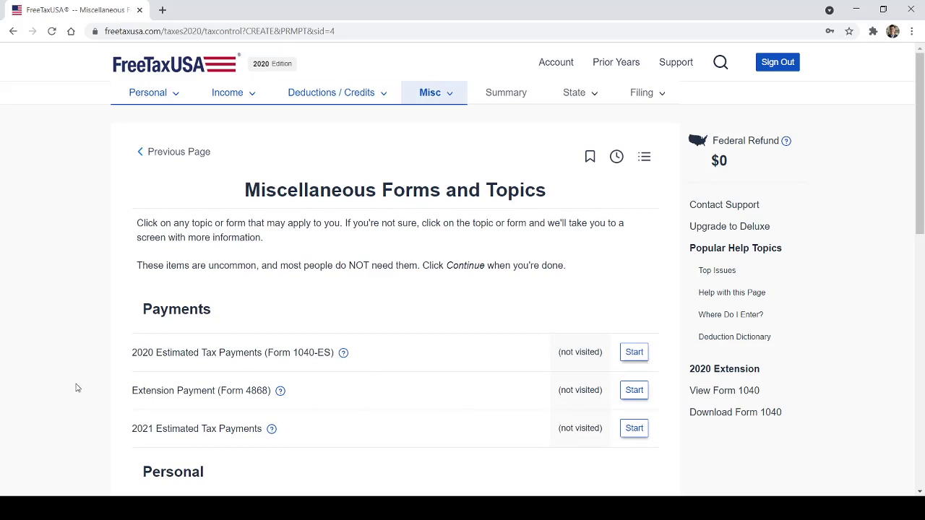
scroll(66, 413, down, 1)
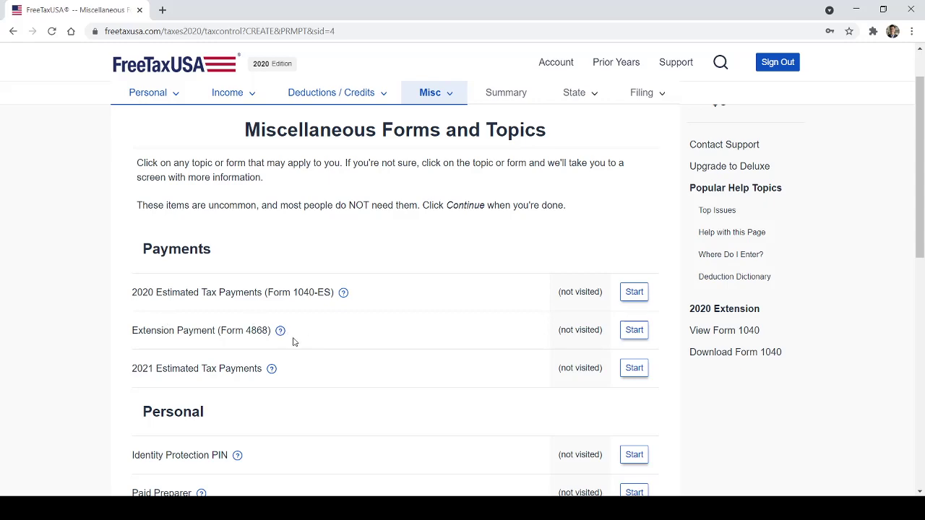
scroll(344, 357, down, 3)
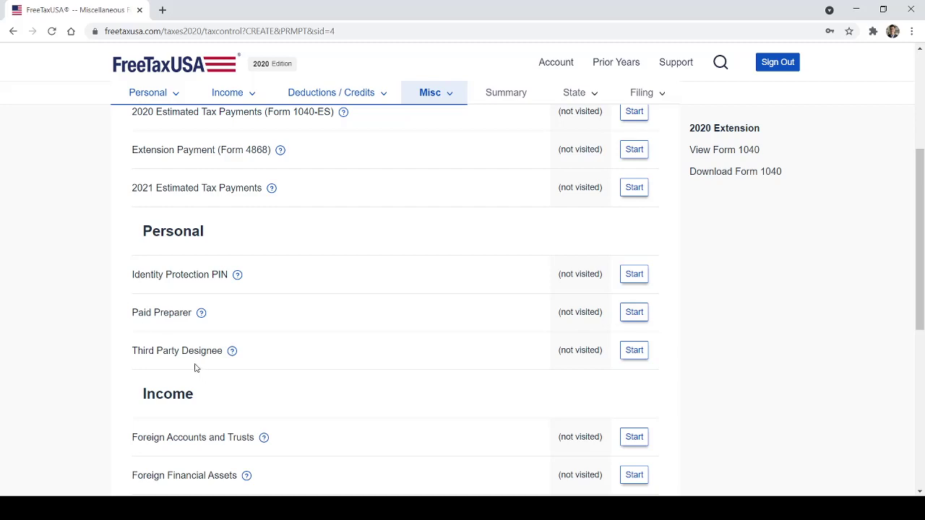
scroll(227, 316, down, 2)
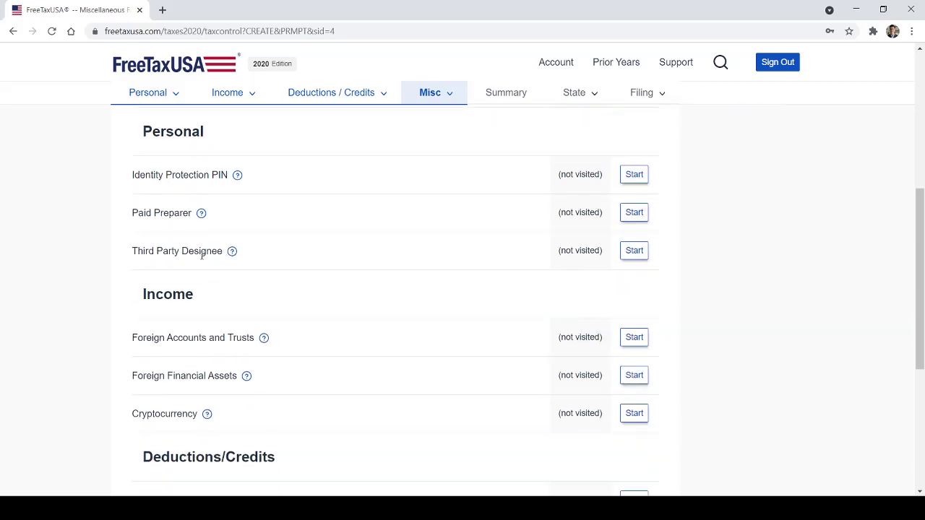
scroll(316, 347, down, 1)
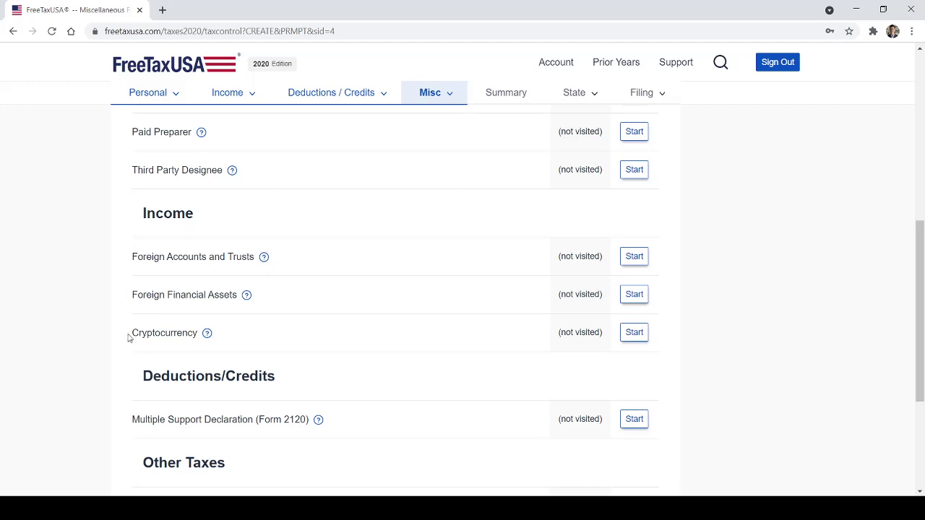
drag(130, 253, 230, 338)
click(230, 339)
scroll(415, 398, down, 1)
scroll(420, 399, down, 2)
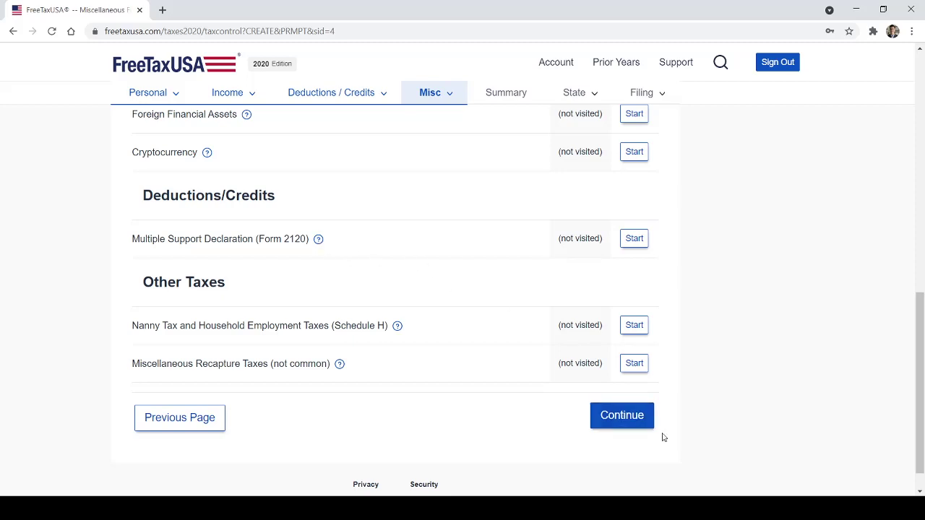
- Choose Yes to go through the Refund Maximizer and save
click(626, 420)
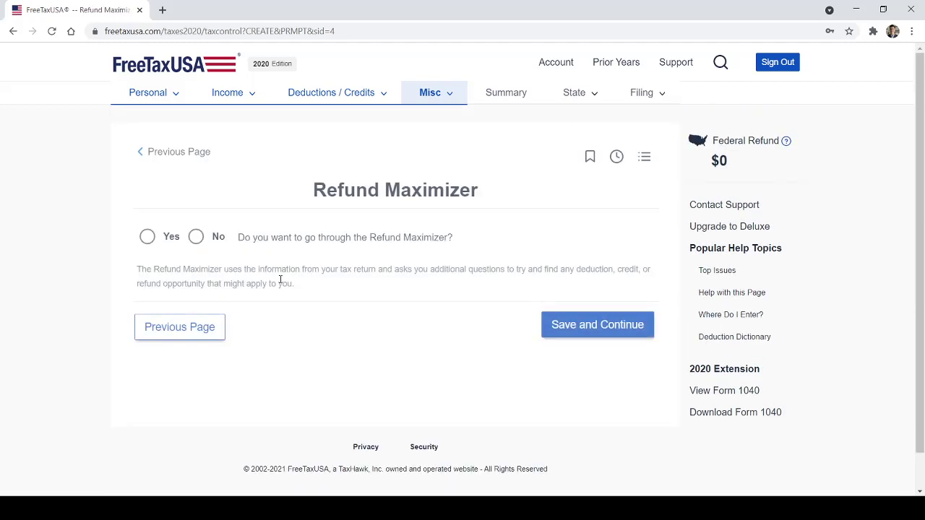
drag(307, 289, 125, 144)
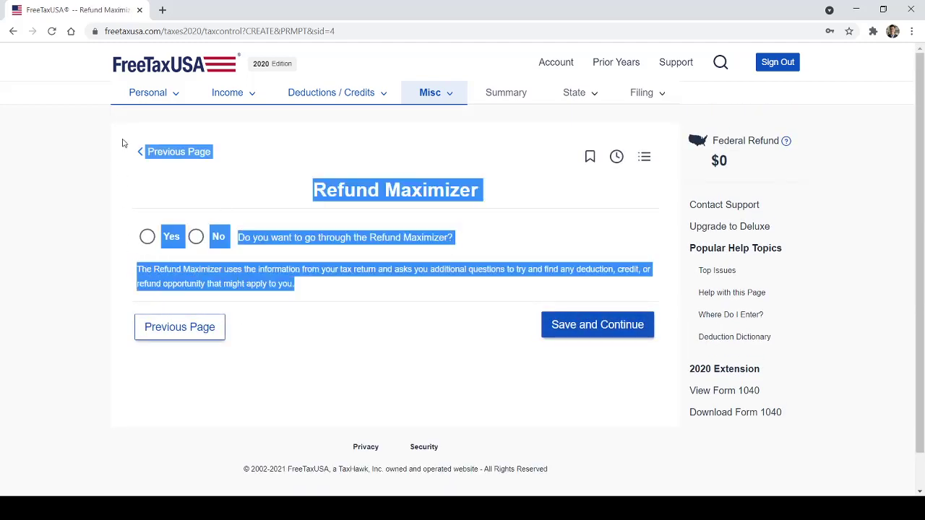
click(65, 190)
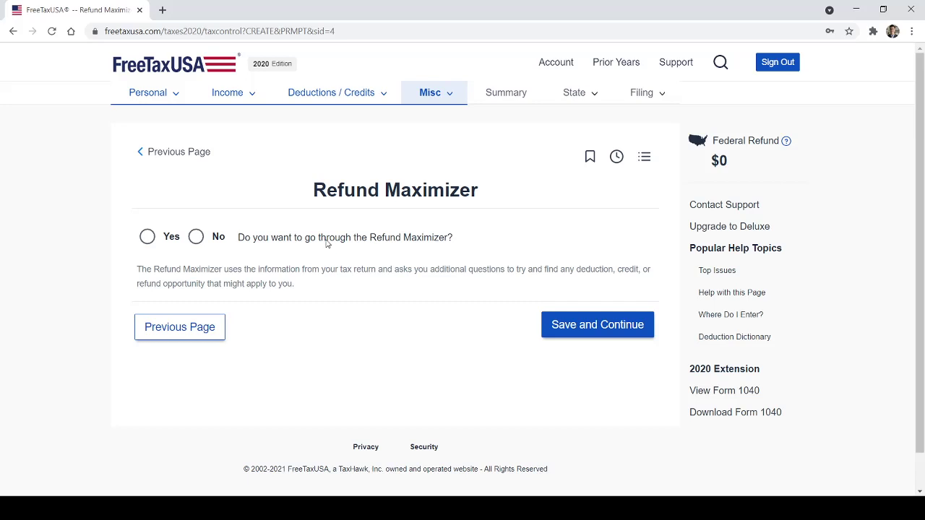
click(146, 236)
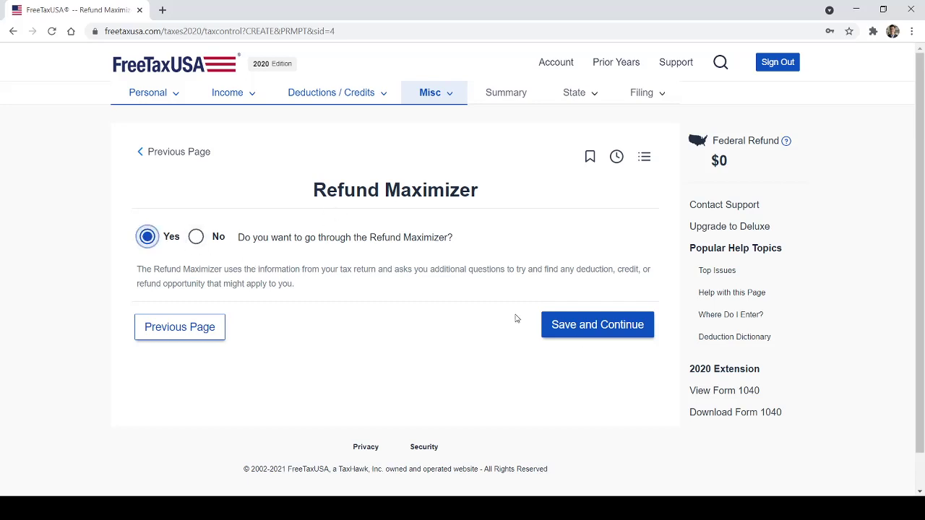
click(618, 325)
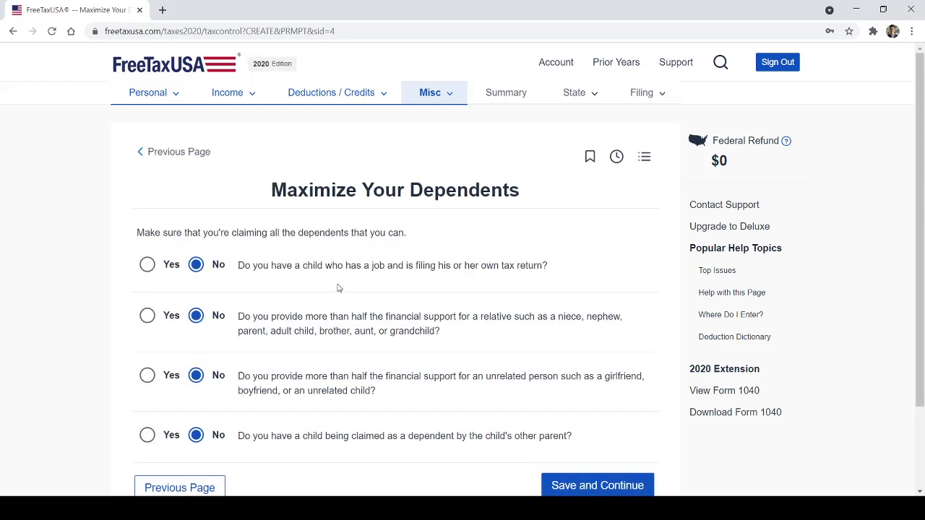
- Leave every Maximize Dependents question at No and save
scroll(337, 285, down, 1)
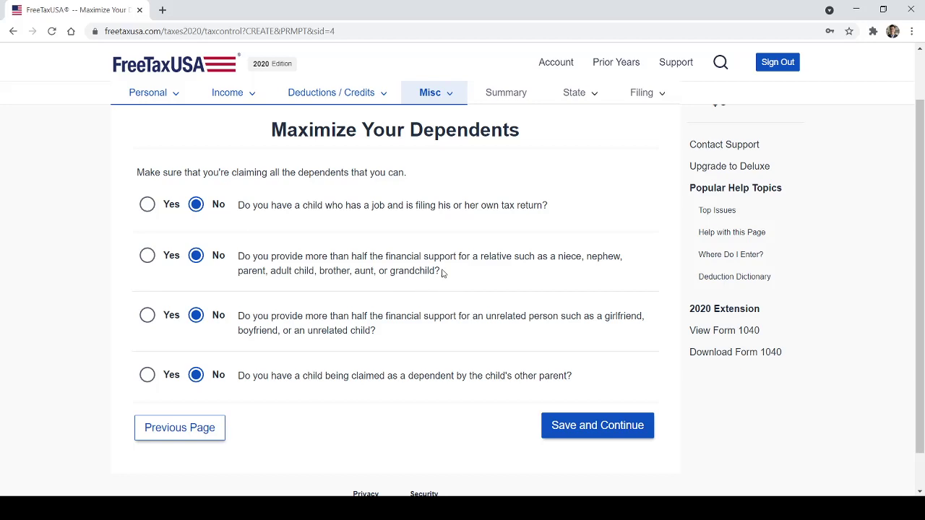
drag(443, 273, 239, 261)
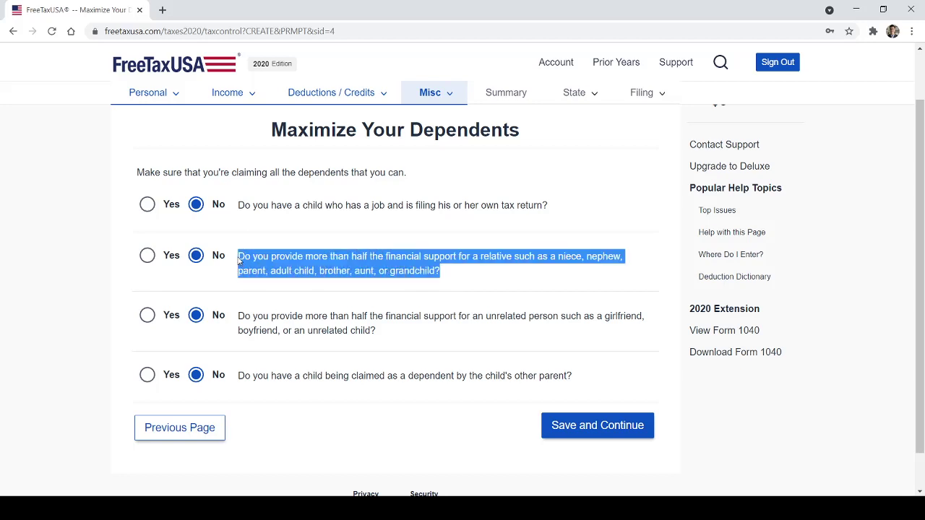
click(469, 277)
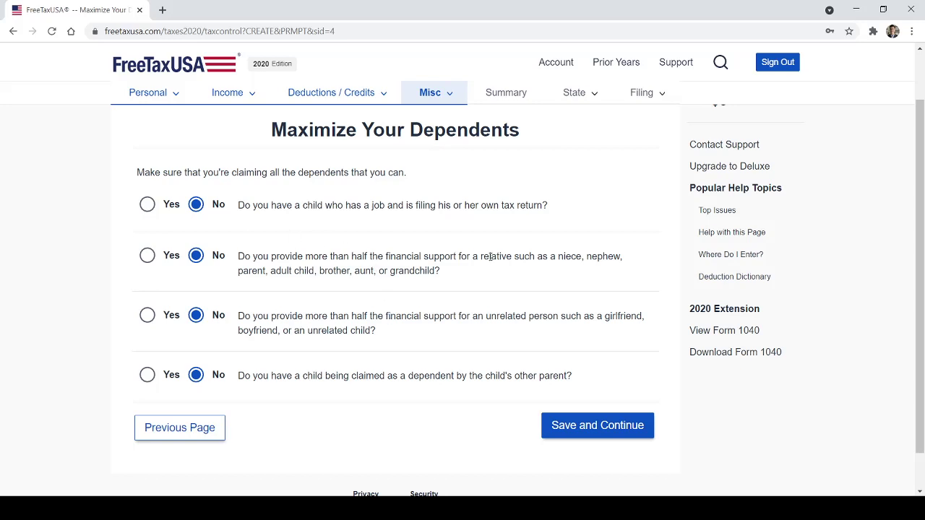
click(609, 437)
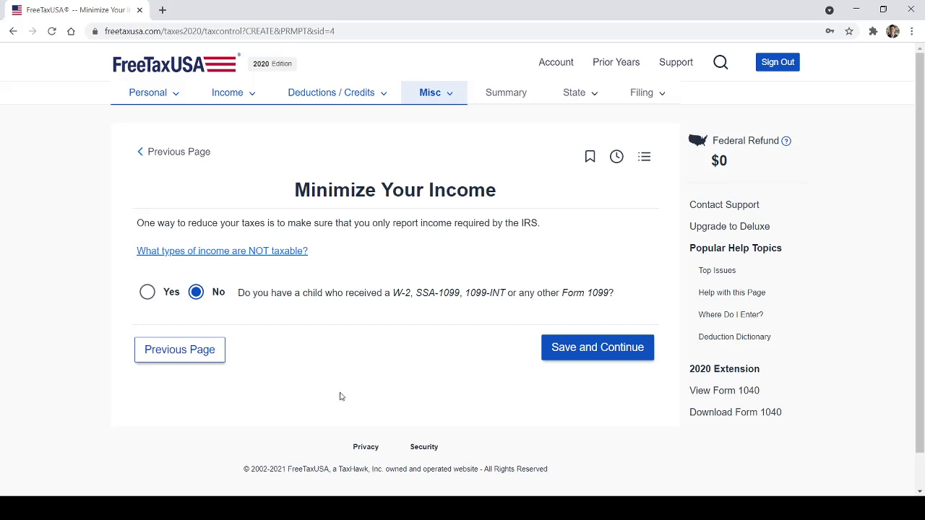
drag(323, 294, 377, 304)
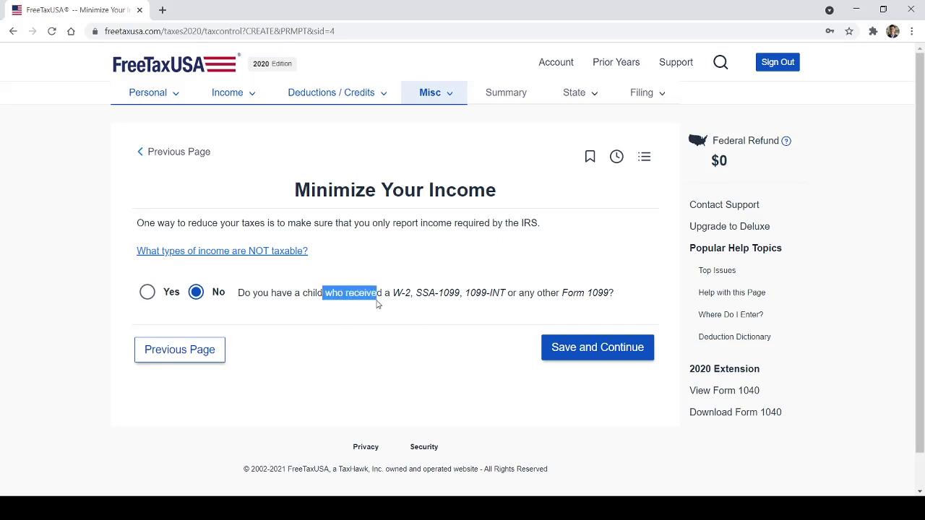
click(384, 308)
- Keep Minimize Your Income at No, then answer Yes to 'Do you own your home?' and save
click(600, 353)
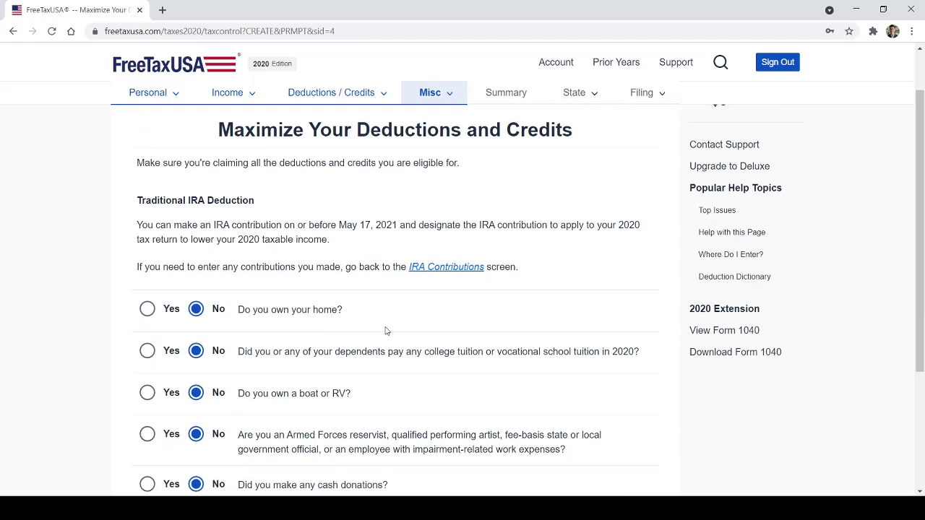
scroll(416, 336, down, 2)
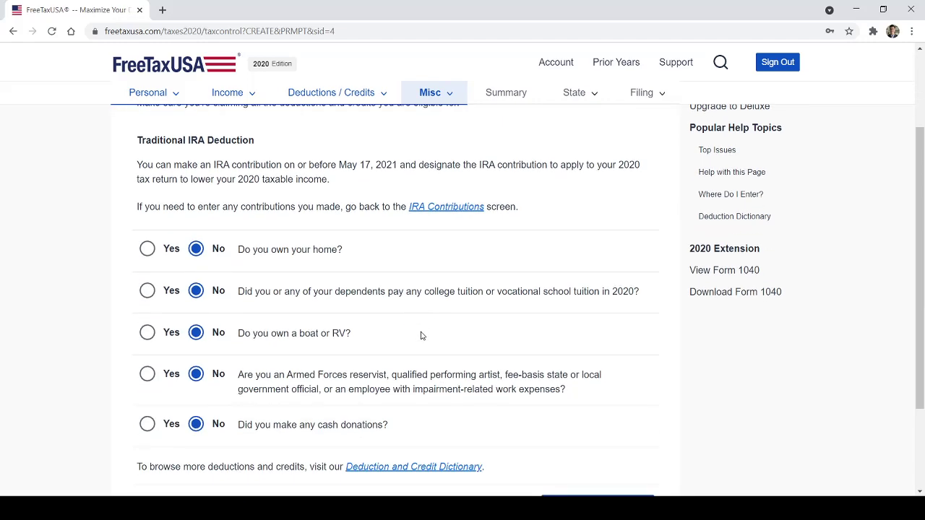
click(147, 249)
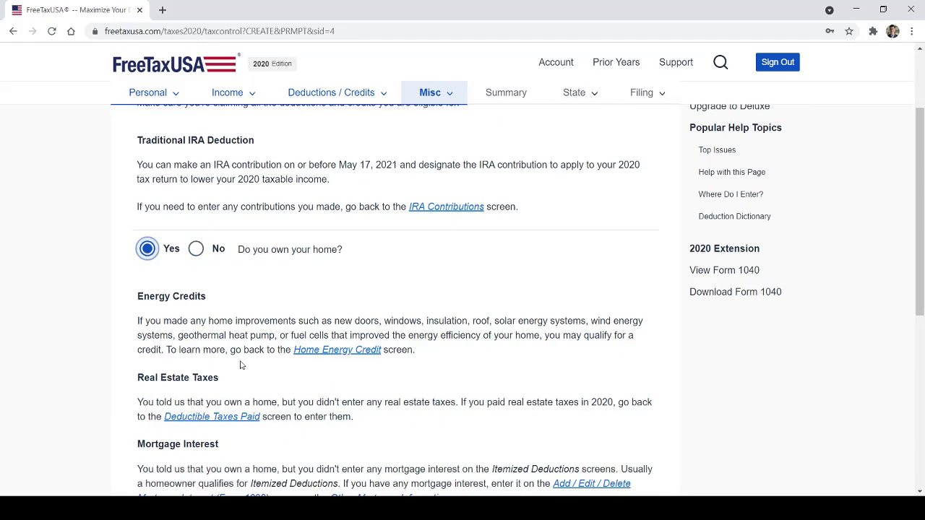
scroll(289, 369, down, 2)
drag(483, 384, 122, 186)
click(112, 193)
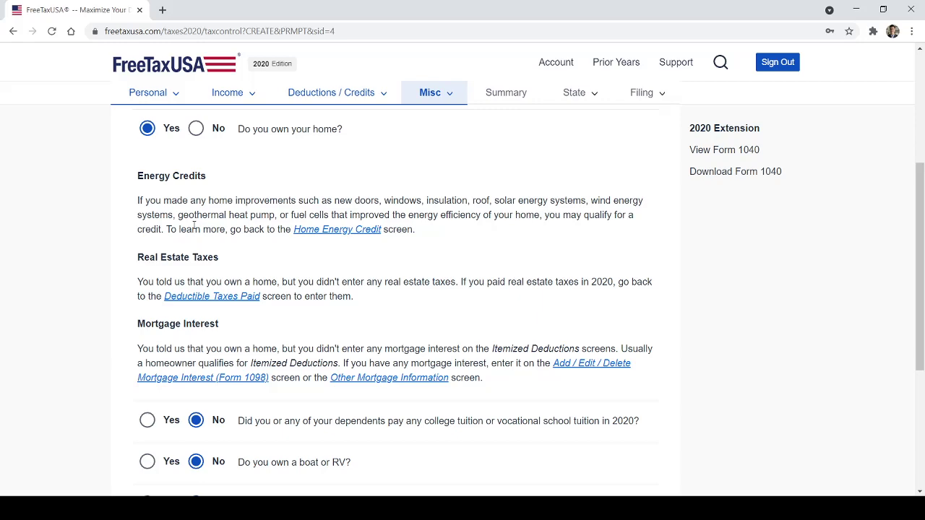
scroll(384, 274, up, 3)
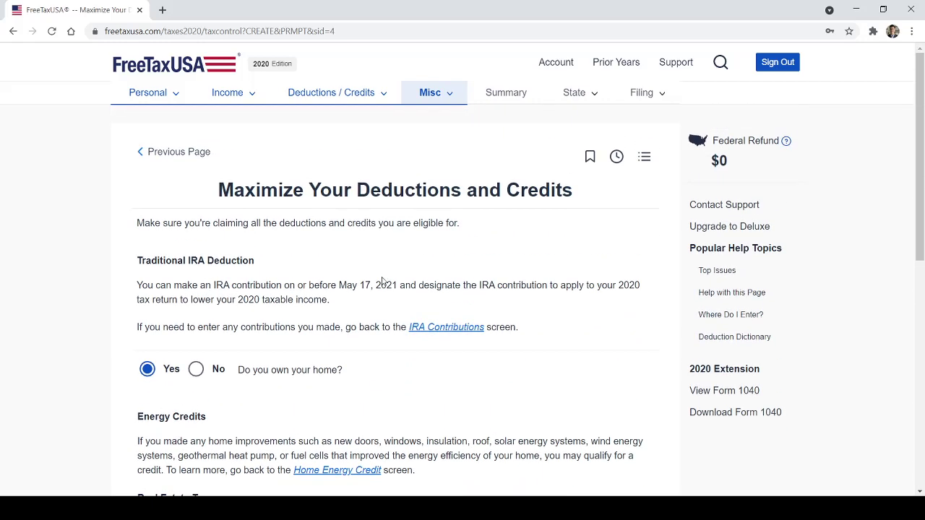
scroll(439, 324, down, 3)
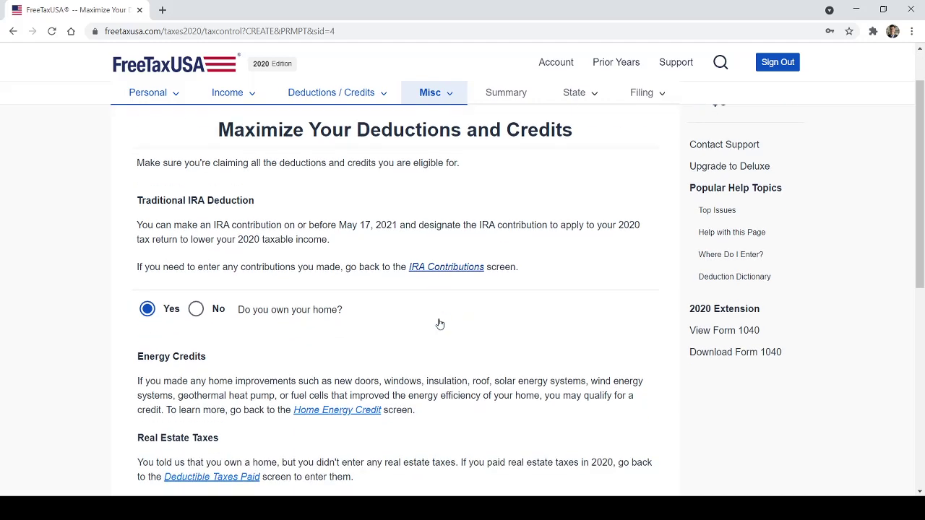
scroll(439, 321, down, 1)
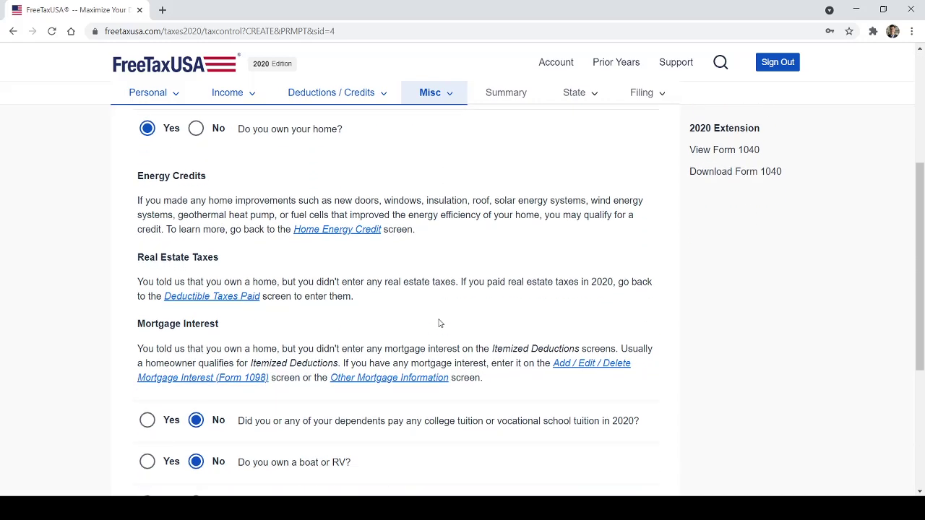
scroll(438, 324, down, 1)
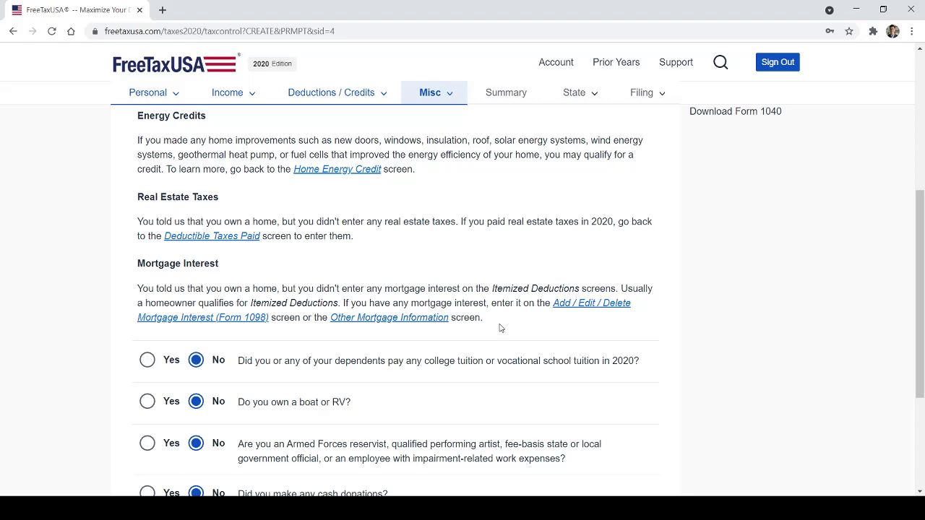
scroll(499, 328, down, 3)
click(599, 387)
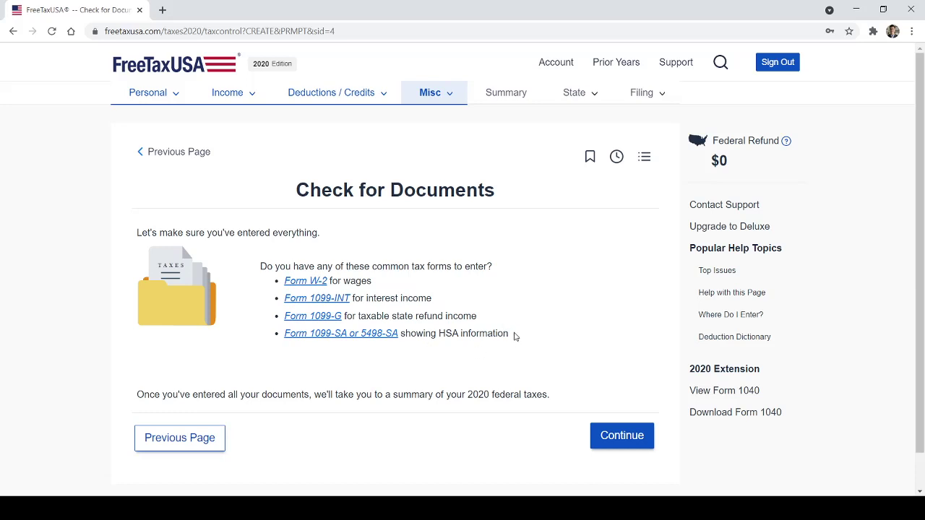
- Review the W-2, 1099-INT, 1099-G and HSA checklist with a $0 refund, confirming all forms entered
drag(516, 335, 99, 141)
click(37, 226)
drag(527, 336, 263, 276)
click(264, 276)
drag(521, 337, 126, 124)
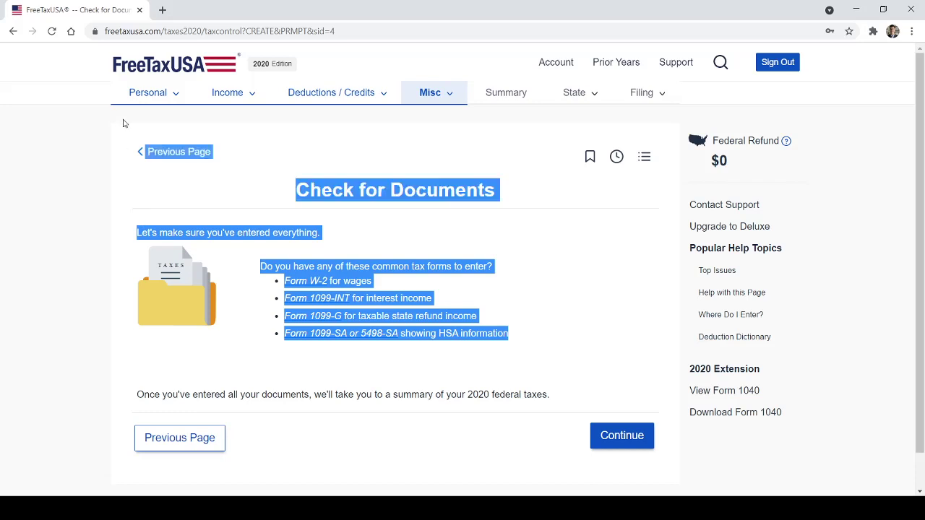
click(5, 228)
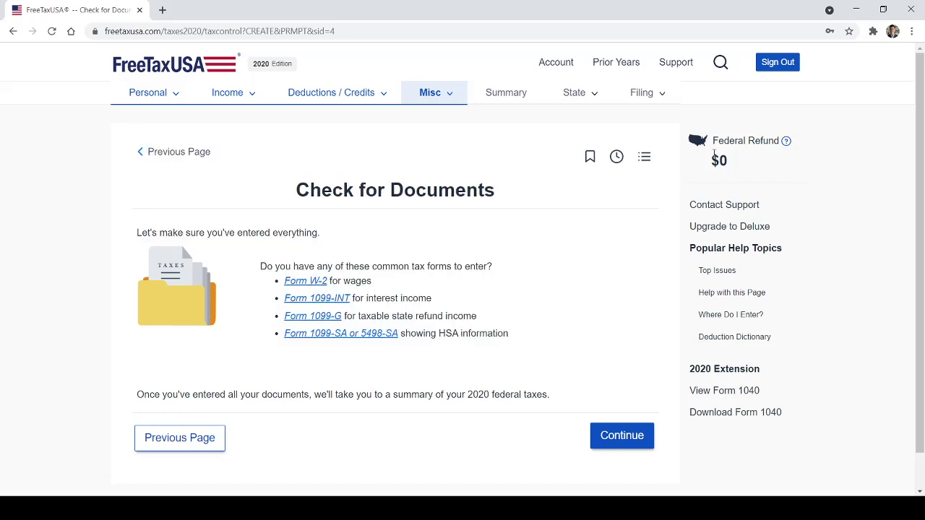
drag(714, 154, 705, 143)
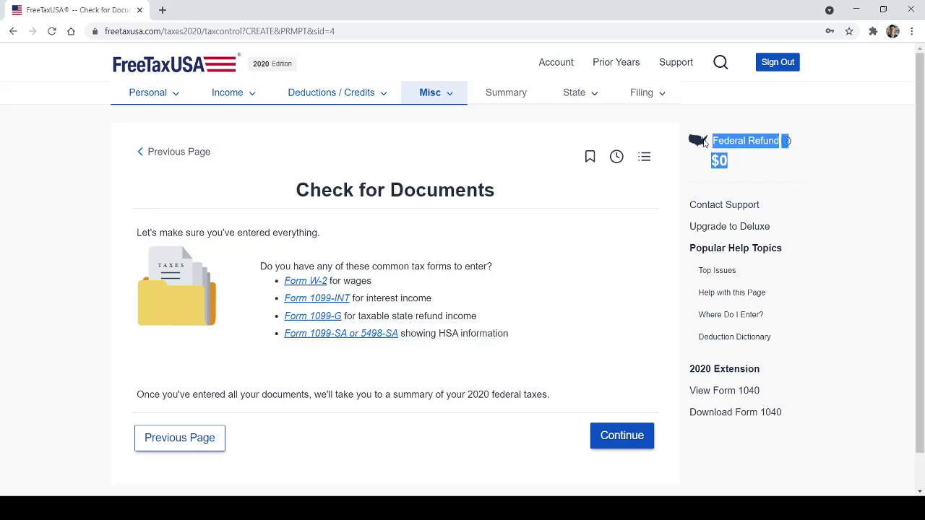
click(759, 171)
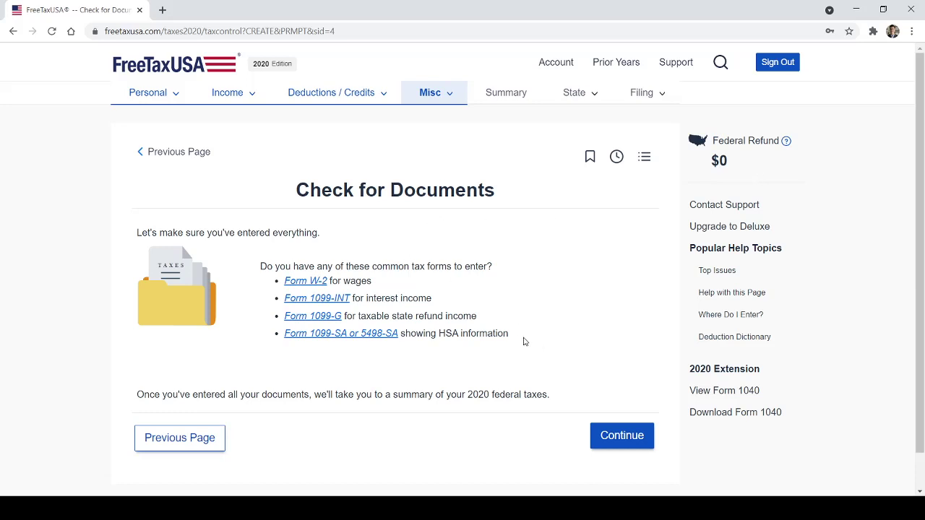
drag(514, 335, 95, 248)
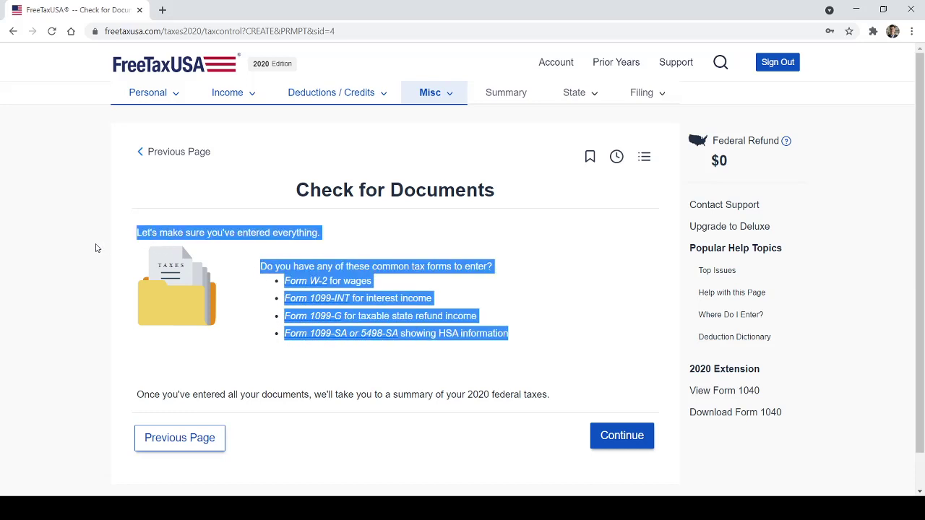
click(95, 248)
click(638, 445)
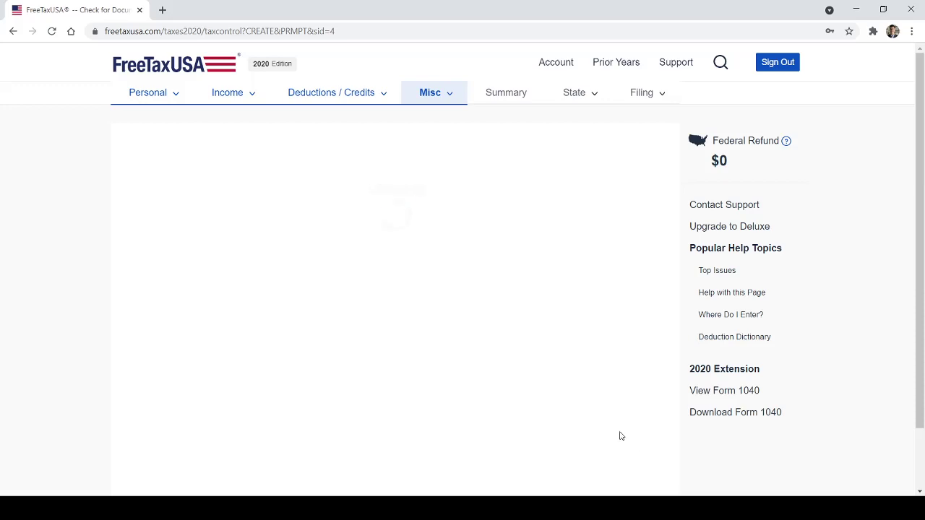
- Review the Federal Tax Summary and move on to the Pennsylvania state return's residence question
scroll(474, 378, down, 6)
scroll(475, 375, down, 10)
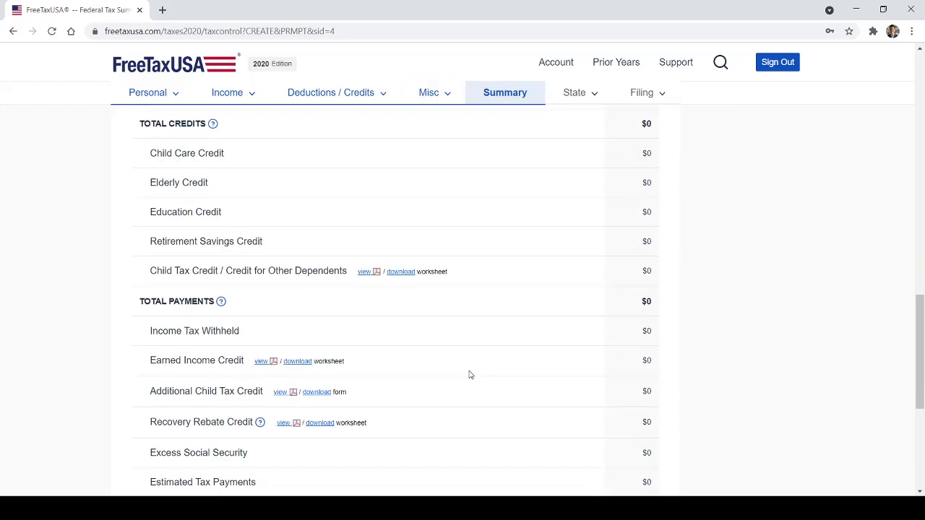
click(628, 388)
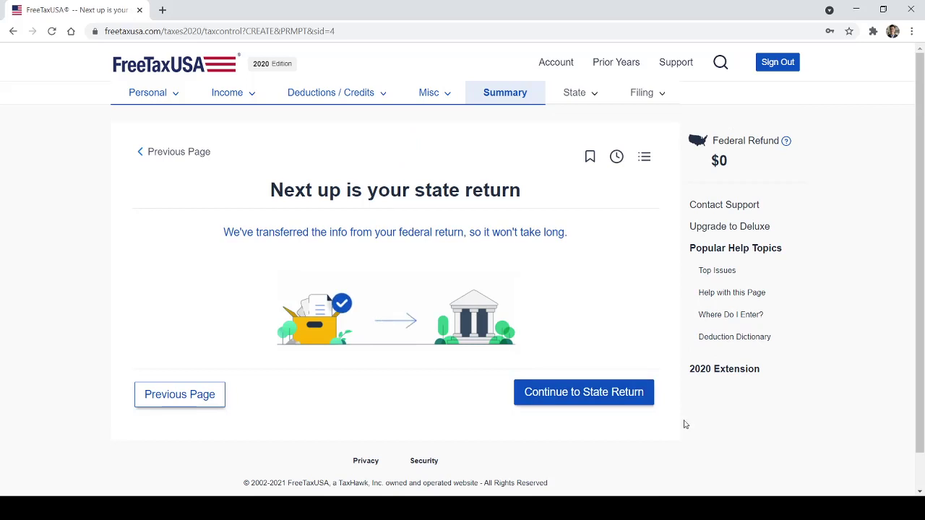
click(608, 400)
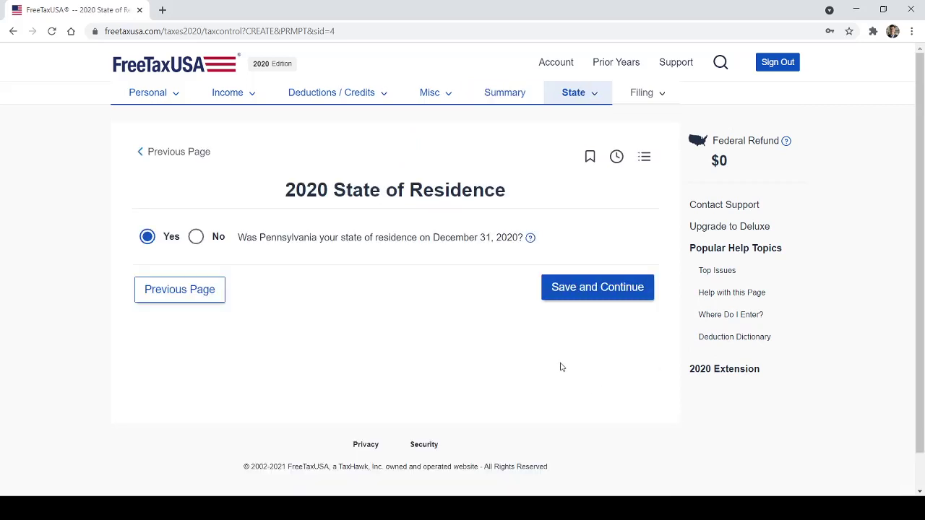